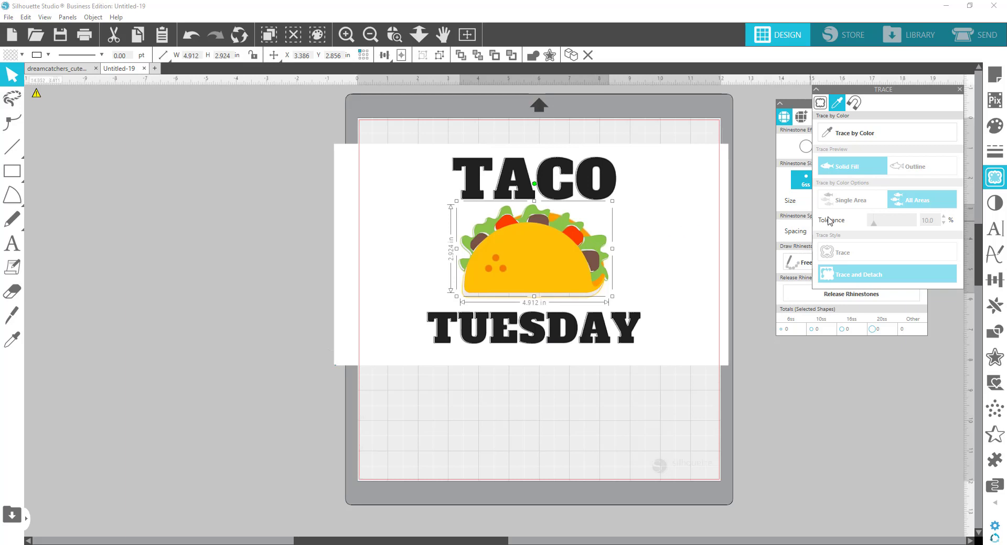
# Move the leftover white background image off the traced taco design and delete it
pyautogui.moveTo(883, 92); pyautogui.dragTo(828, 108)
pyautogui.click(802, 152)
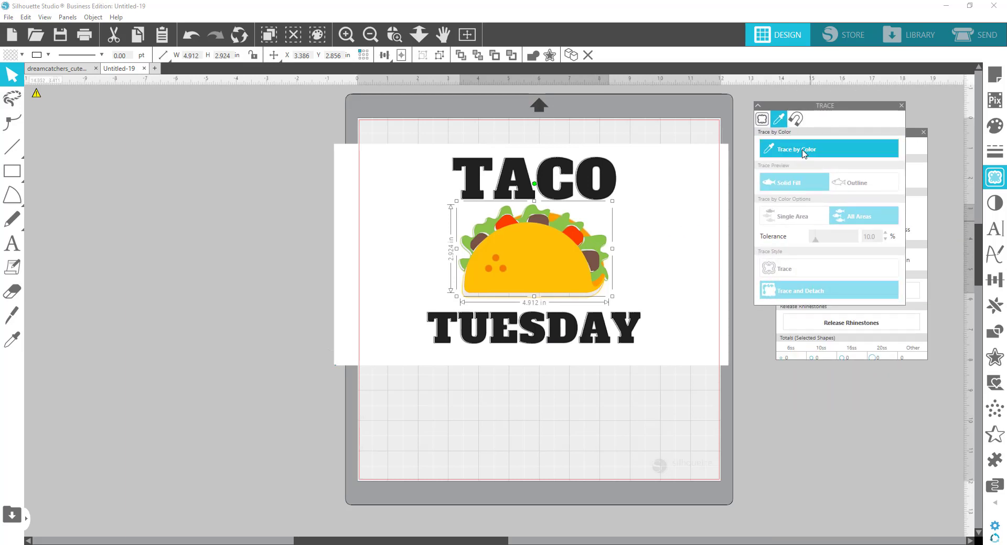
pyautogui.click(395, 169)
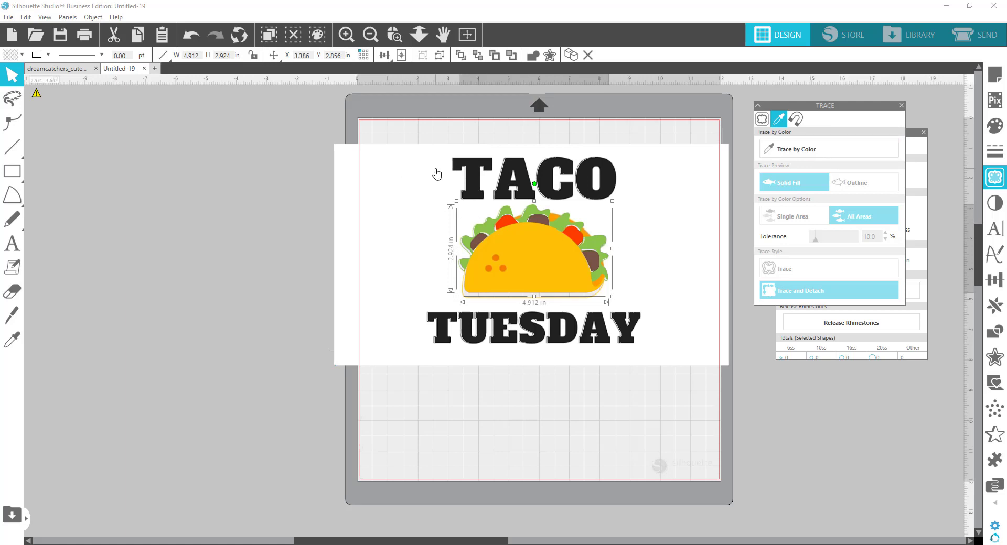
pyautogui.moveTo(417, 172)
pyautogui.mouseDown()
pyautogui.moveTo(13, 177)
pyautogui.moveTo(105, 181)
pyautogui.mouseUp()
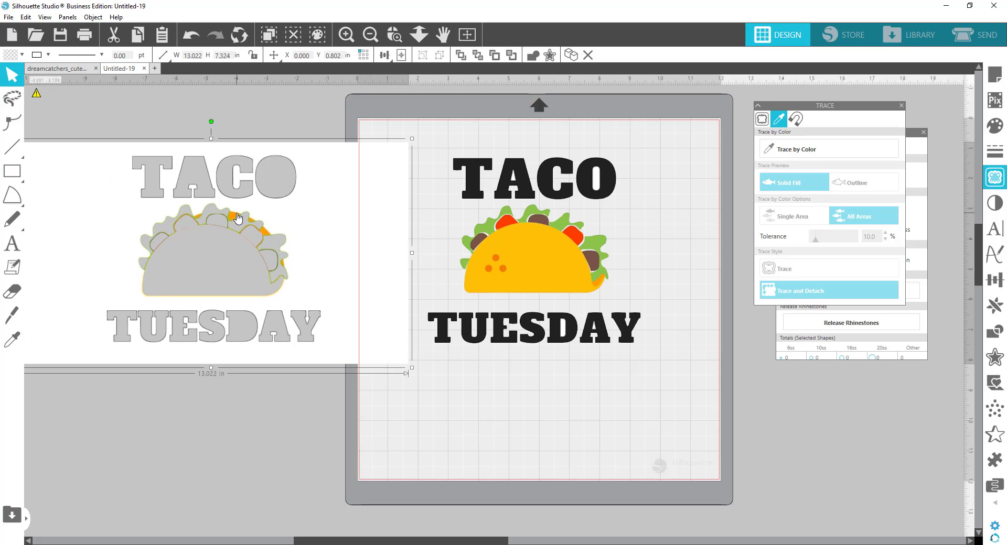
pyautogui.press('Delete')
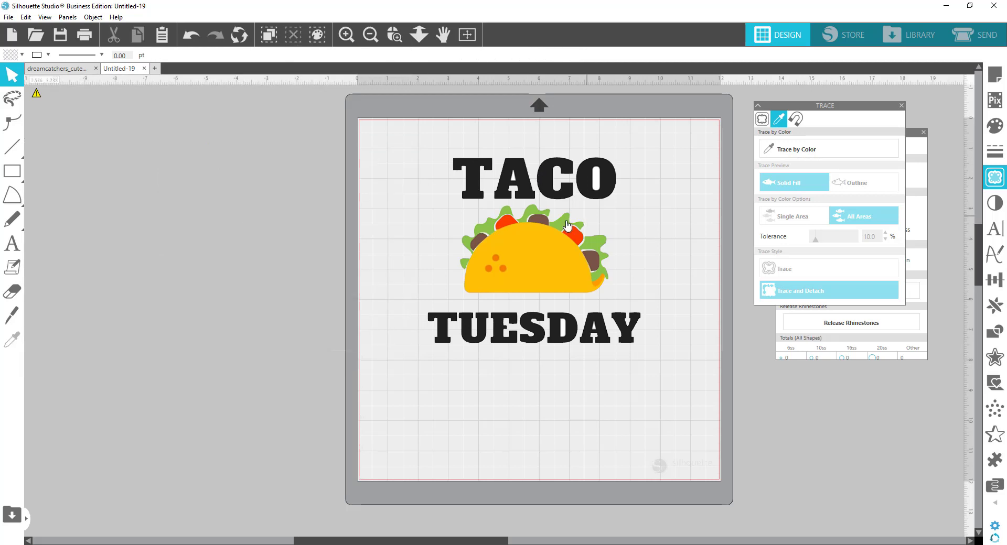
# Move the TACO TUESDAY lettering and the taco graphic off the mat into the blank area beside it
pyautogui.moveTo(506, 258)
pyautogui.mouseDown()
pyautogui.moveTo(498, 258)
pyautogui.moveTo(521, 257)
pyautogui.mouseUp()
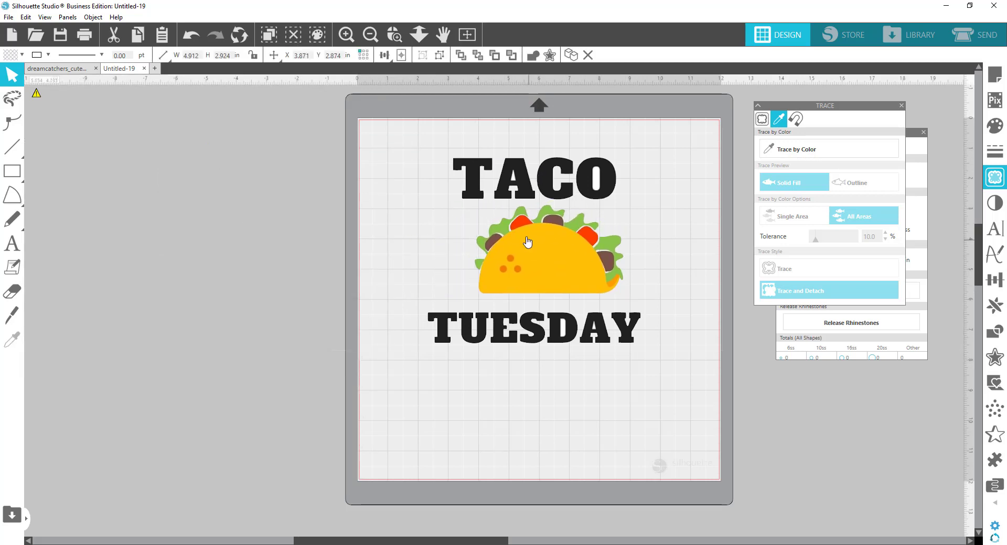
pyautogui.moveTo(529, 334); pyautogui.dragTo(556, 332)
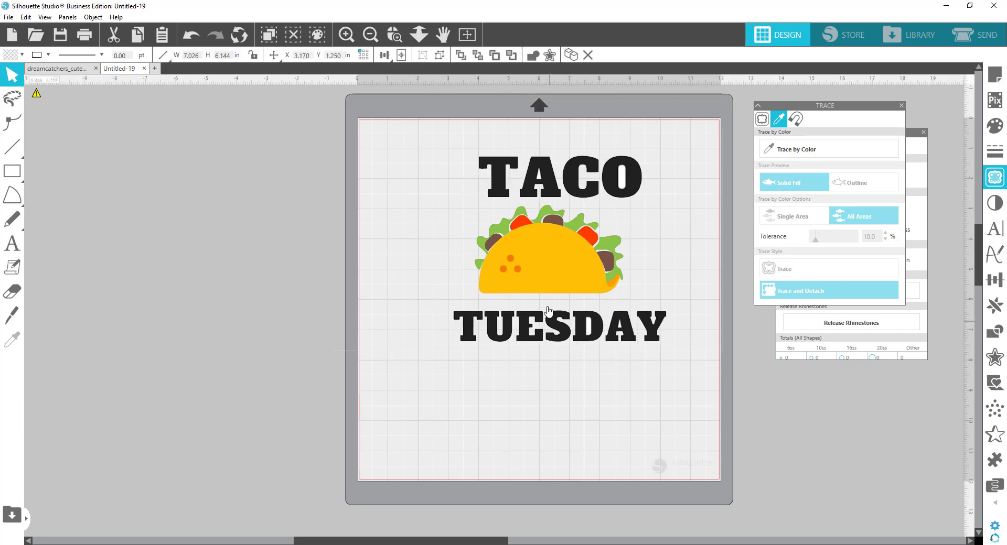
pyautogui.moveTo(545, 190)
pyautogui.mouseDown()
pyautogui.moveTo(526, 190)
pyautogui.moveTo(529, 181)
pyautogui.mouseUp()
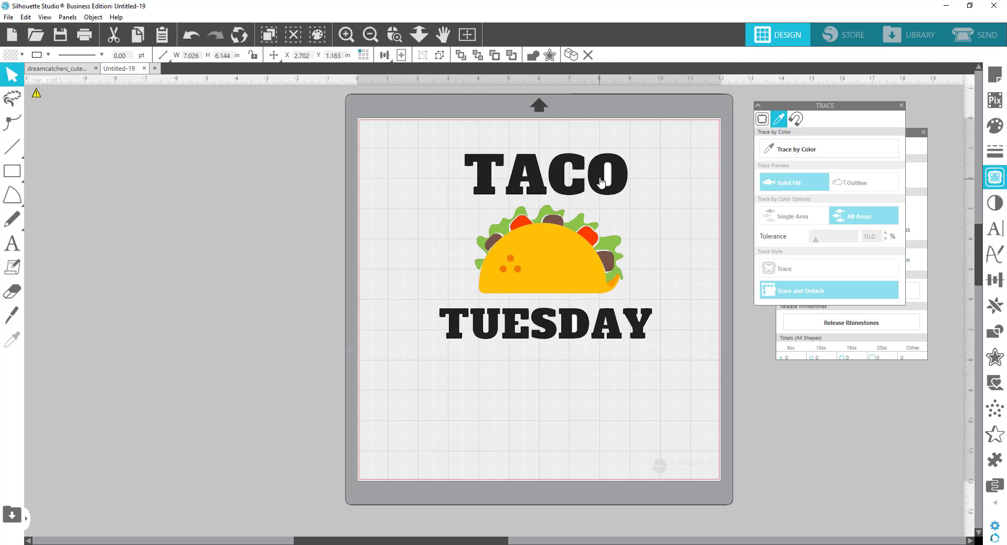
pyautogui.click(546, 188)
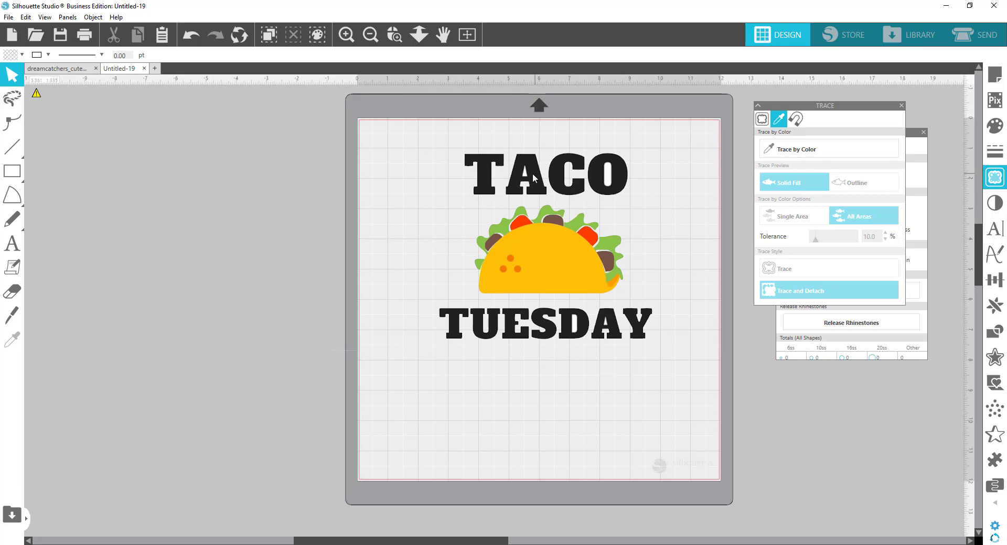
pyautogui.moveTo(510, 173); pyautogui.dragTo(168, 173)
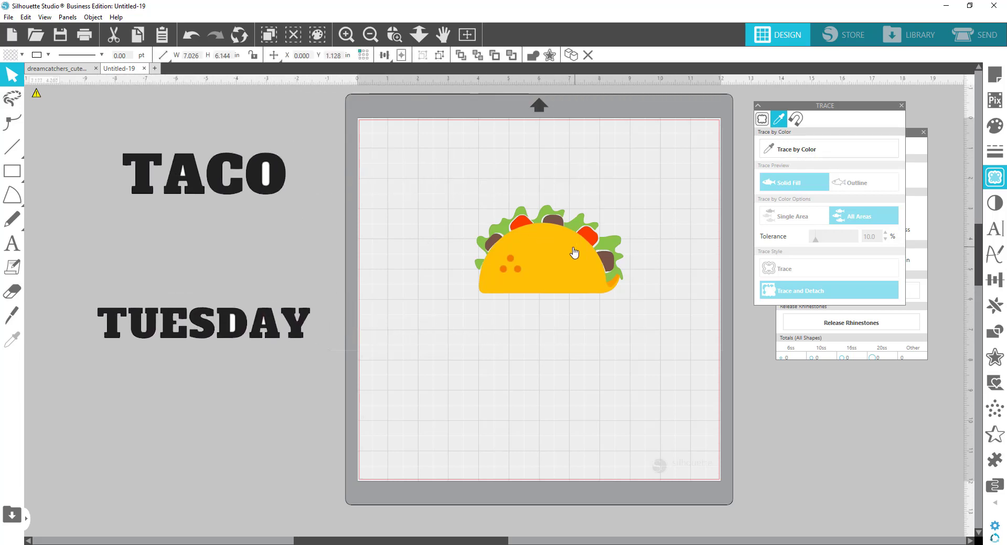
pyautogui.moveTo(573, 253); pyautogui.dragTo(236, 252)
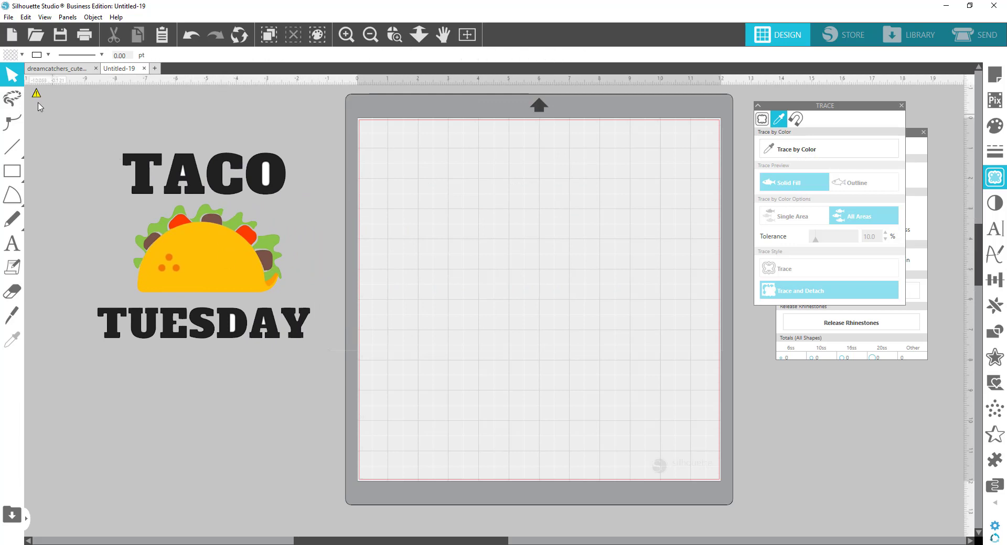
# Merge the "mockup light tee" image from Downloads into the design and position it on the mat
pyautogui.click(9, 17)
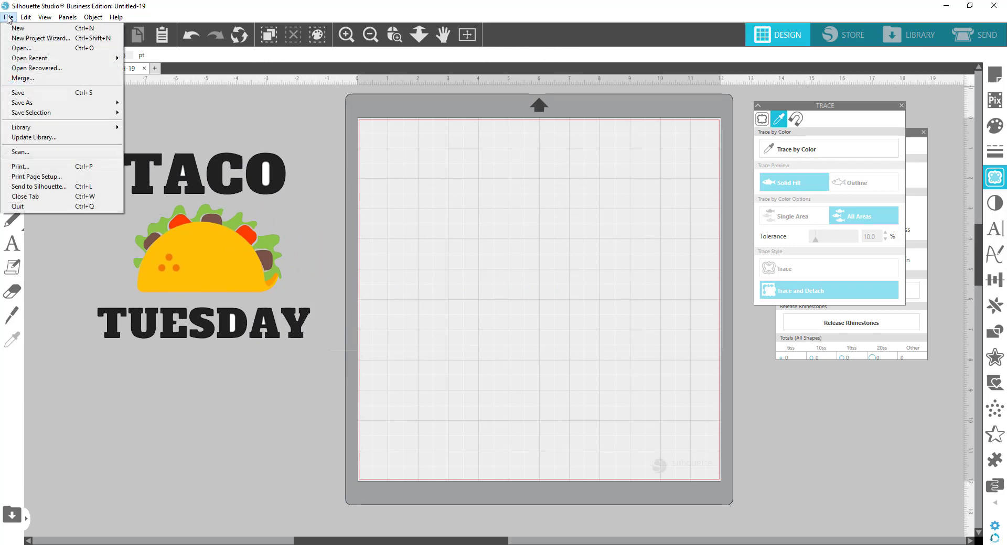
pyautogui.click(23, 79)
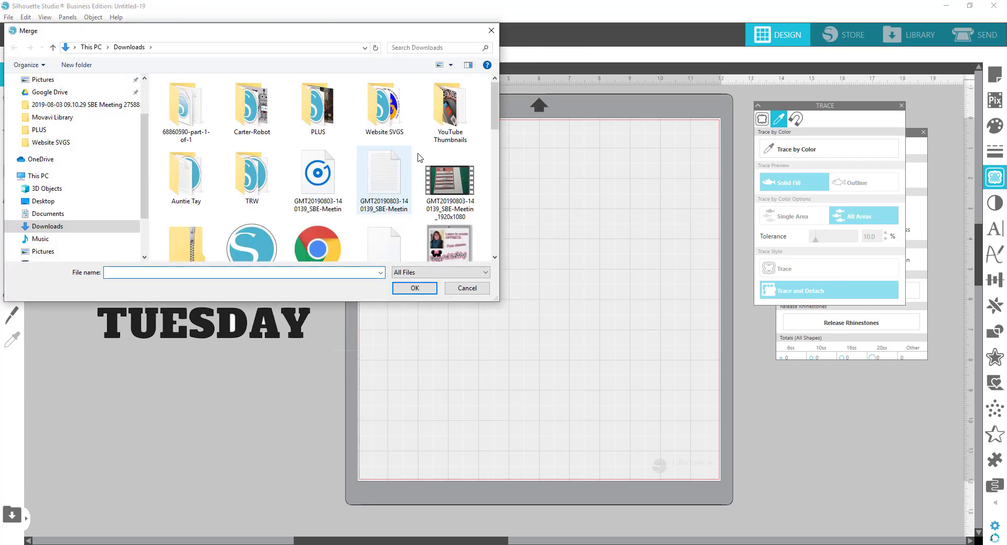
pyautogui.moveTo(495, 101); pyautogui.dragTo(491, 192)
pyautogui.click(396, 219)
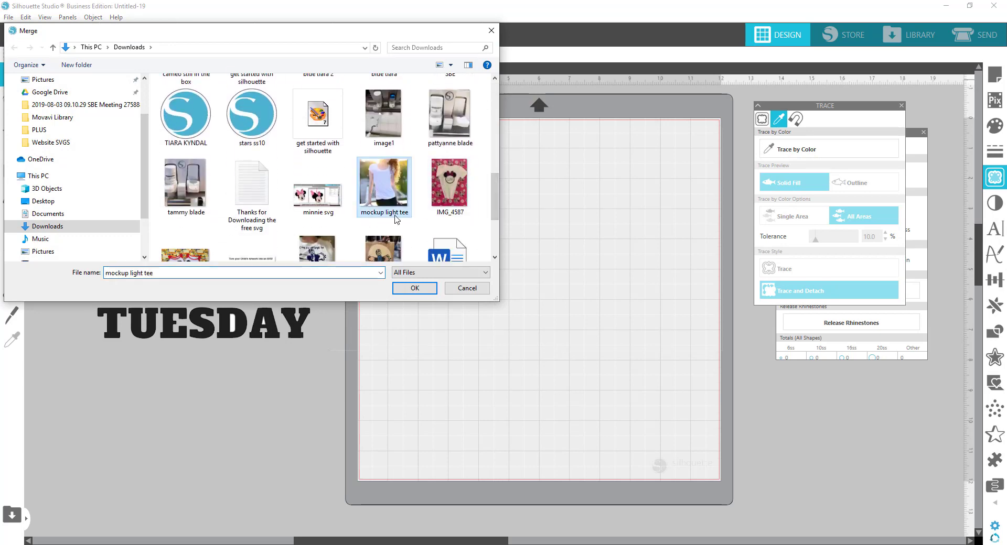
pyautogui.click(419, 290)
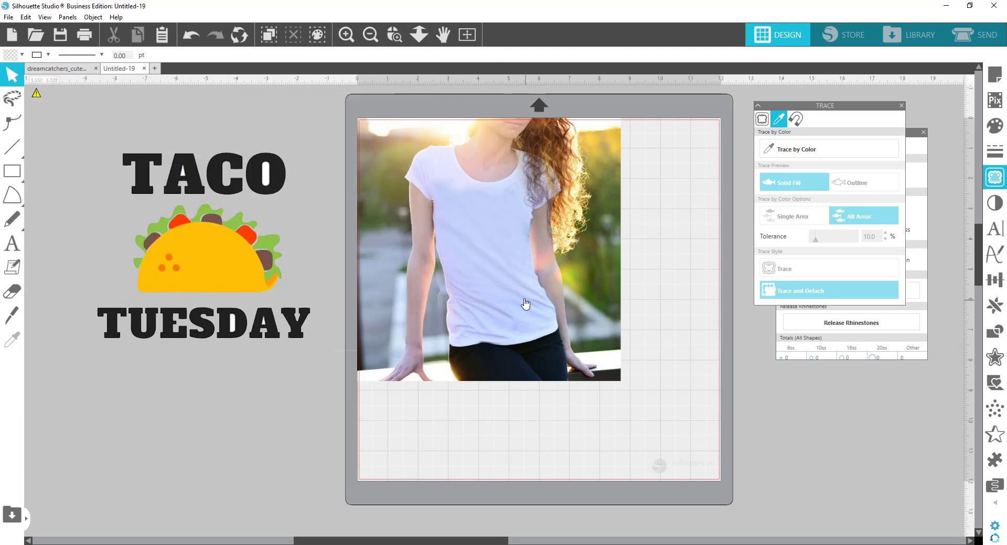
pyautogui.moveTo(525, 304); pyautogui.dragTo(552, 325)
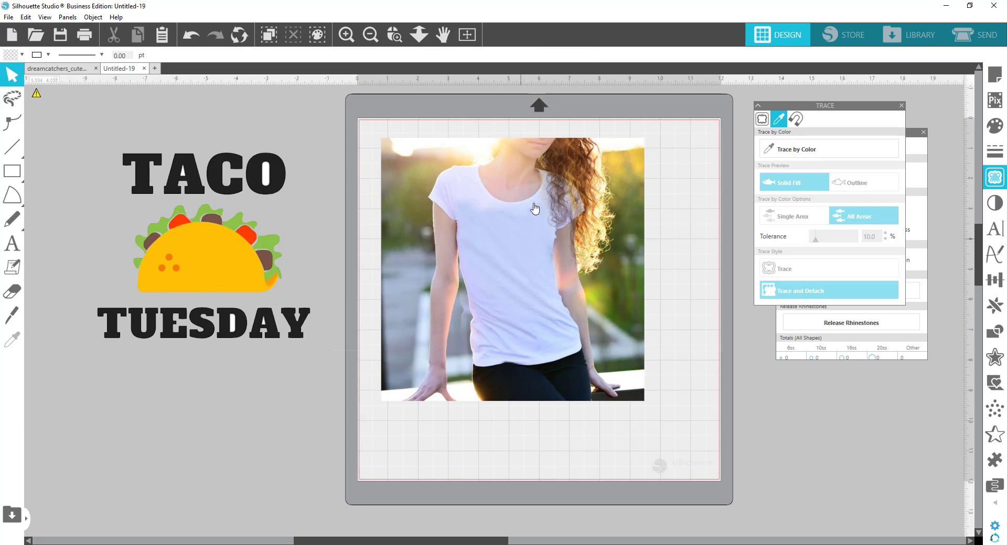
# Shift the taco graphic toward the mat and send the shirt photo to the back
pyautogui.click(224, 258)
pyautogui.moveTo(223, 258); pyautogui.dragTo(289, 246)
pyautogui.rightClick(481, 257)
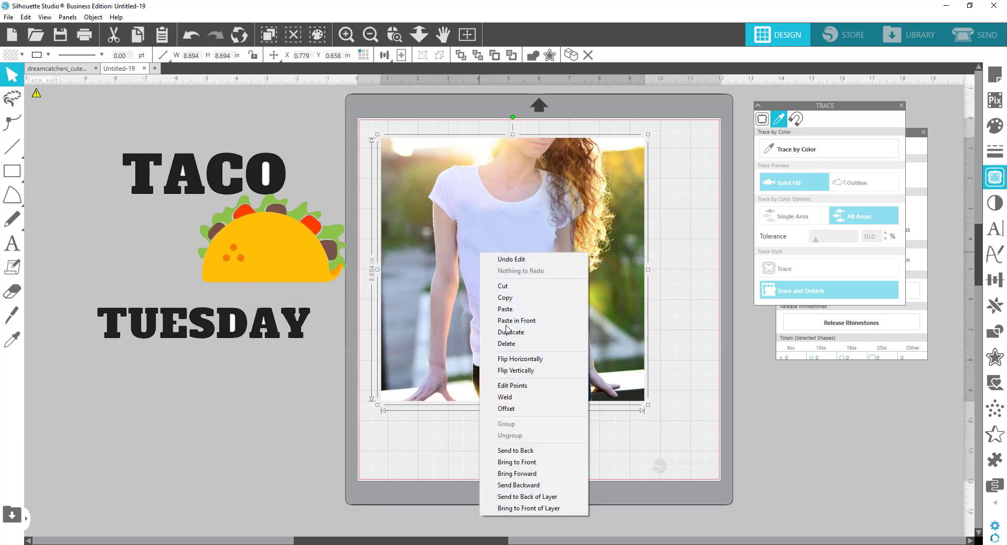
pyautogui.click(540, 456)
# Place the taco graphic on the shirt's chest and scale it down to about 2.03 in wide
pyautogui.moveTo(294, 244); pyautogui.dragTo(532, 273)
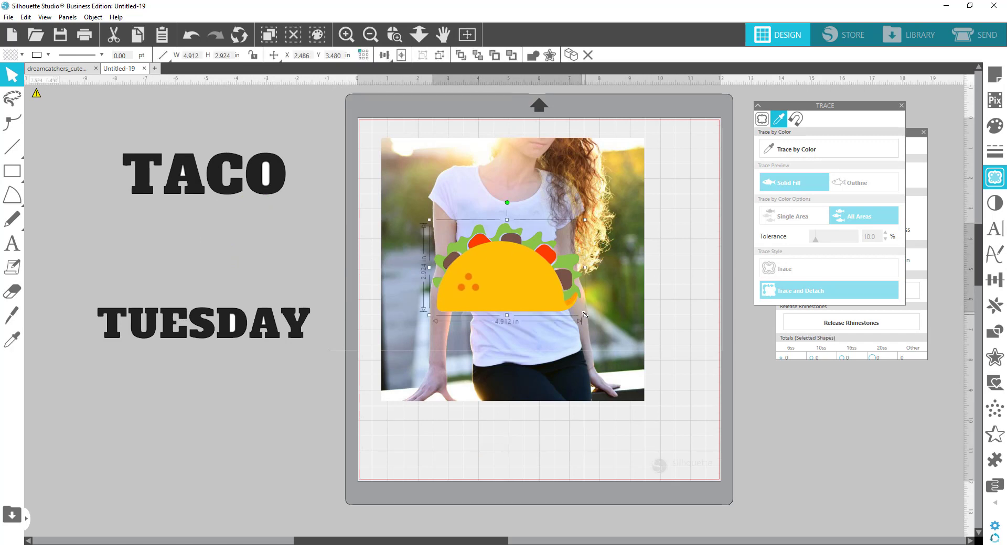
pyautogui.moveTo(585, 314); pyautogui.dragTo(514, 250)
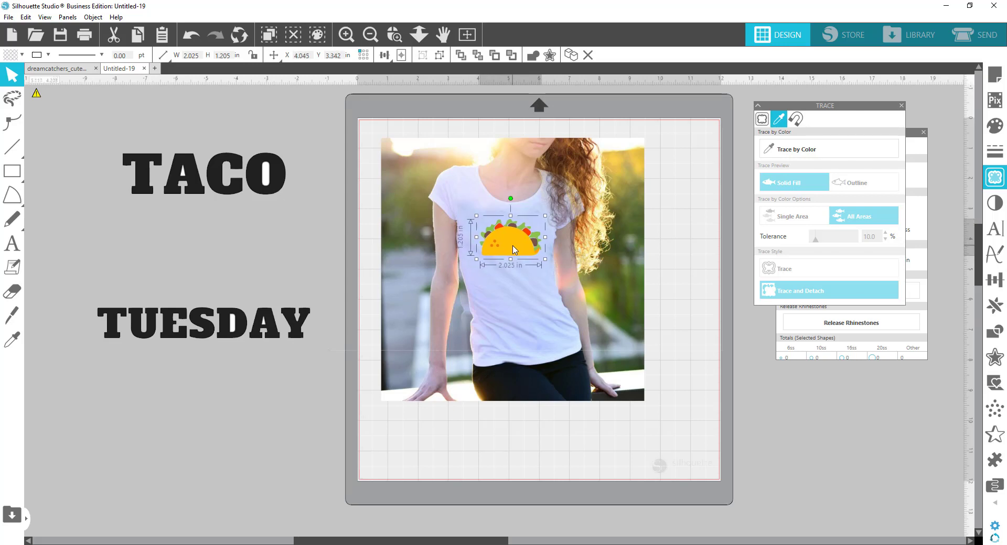
pyautogui.moveTo(513, 247); pyautogui.dragTo(513, 249)
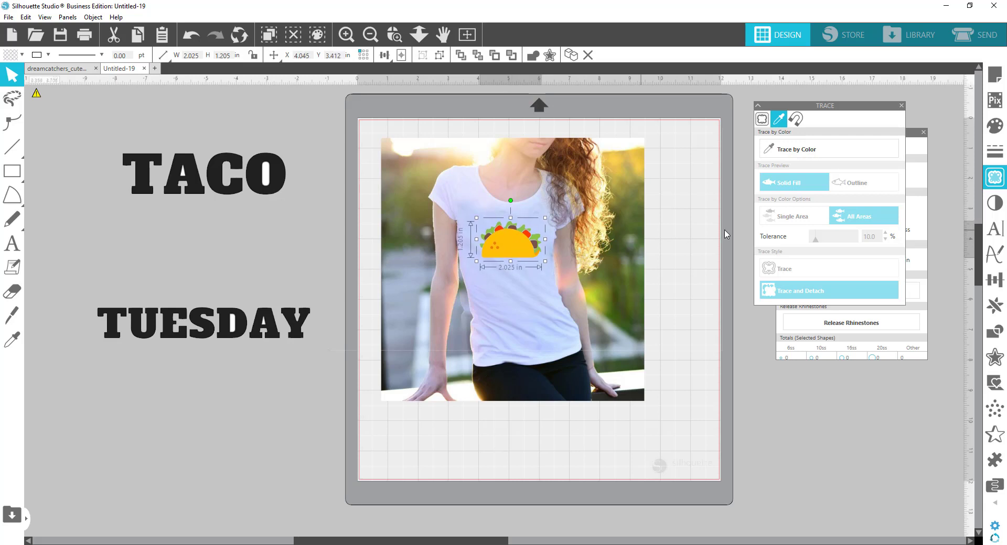
# Add a text object reading "TACO" in the blank area between the black TACO and TUESDAY lettering
pyautogui.click(12, 244)
pyautogui.click(168, 252)
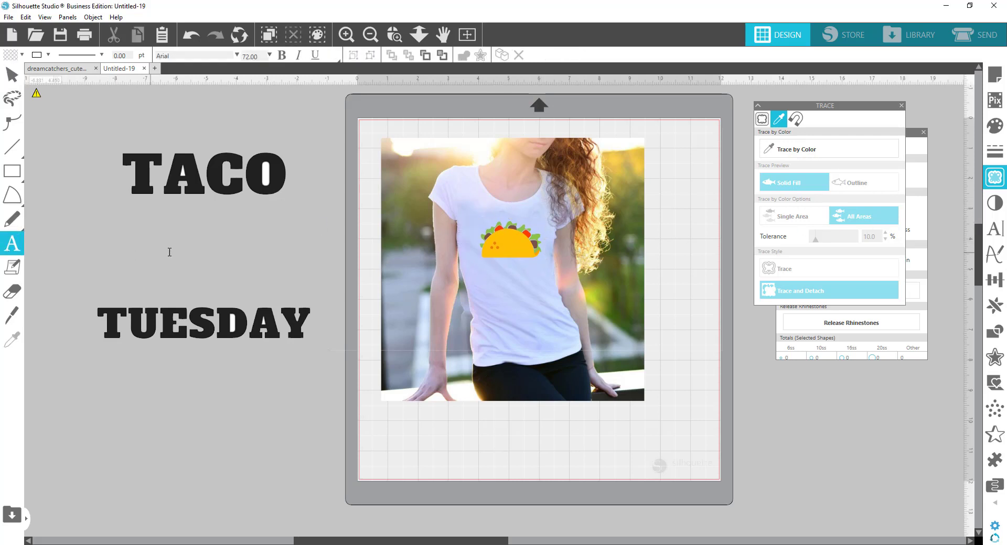
pyautogui.moveTo(465, 231); pyautogui.dragTo(464, 231)
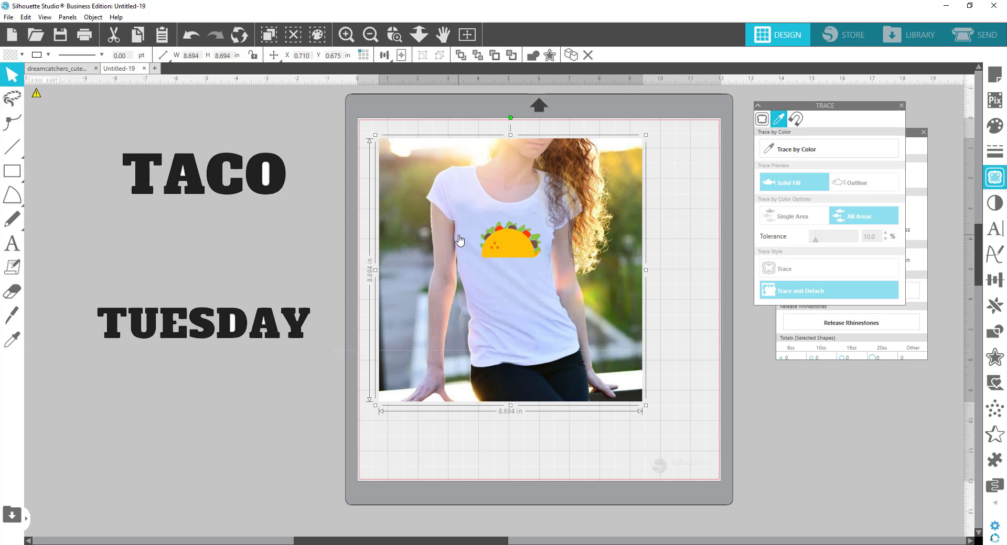
pyautogui.click(12, 243)
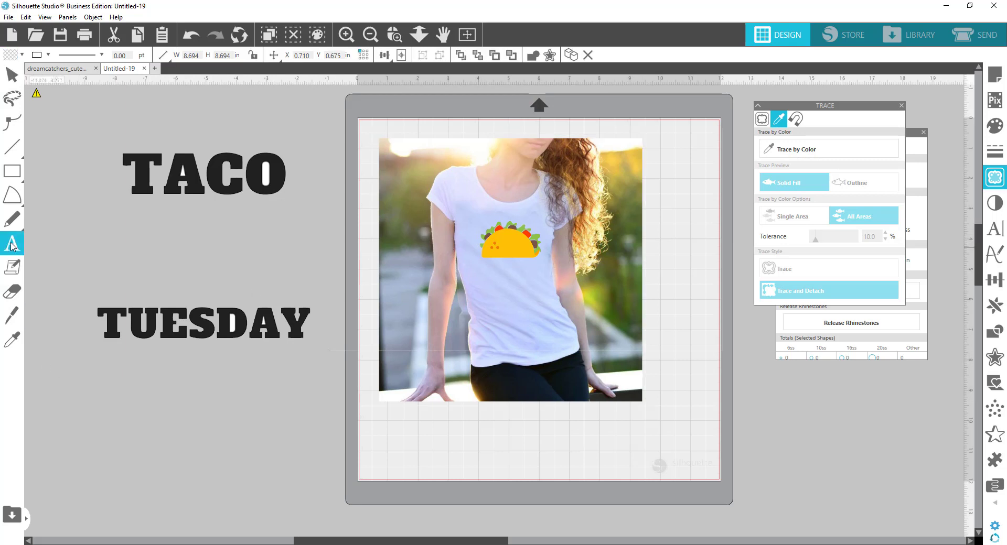
pyautogui.click(140, 265)
pyautogui.press('Escape')
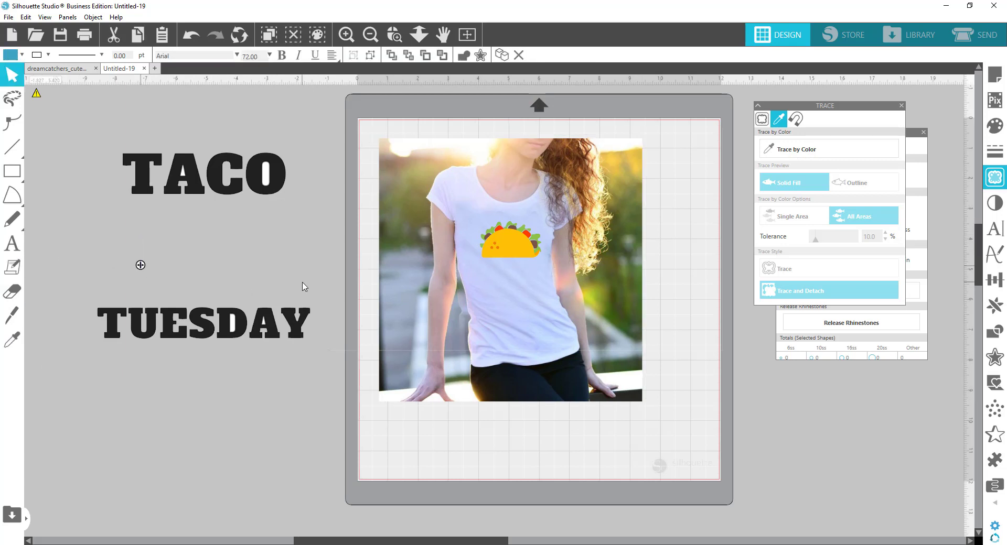
pyautogui.write('TACO')
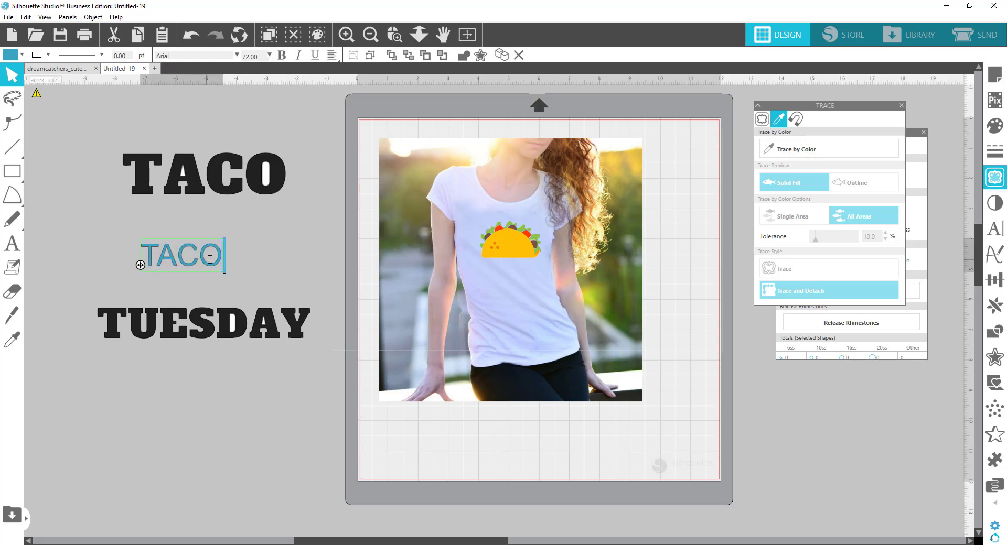
# Change the new TACO text's font to Impact
pyautogui.moveTo(208, 265); pyautogui.dragTo(146, 269)
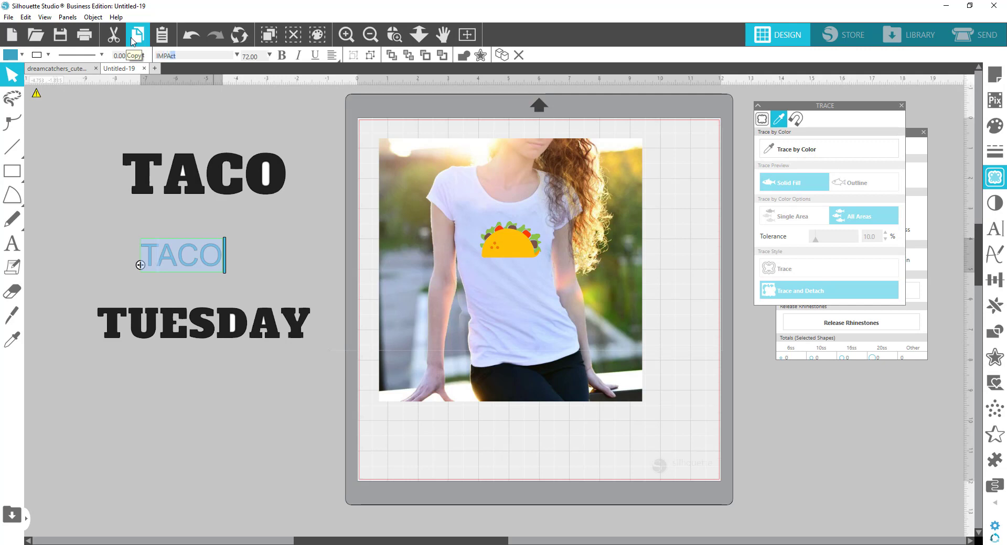
pyautogui.press('Return')
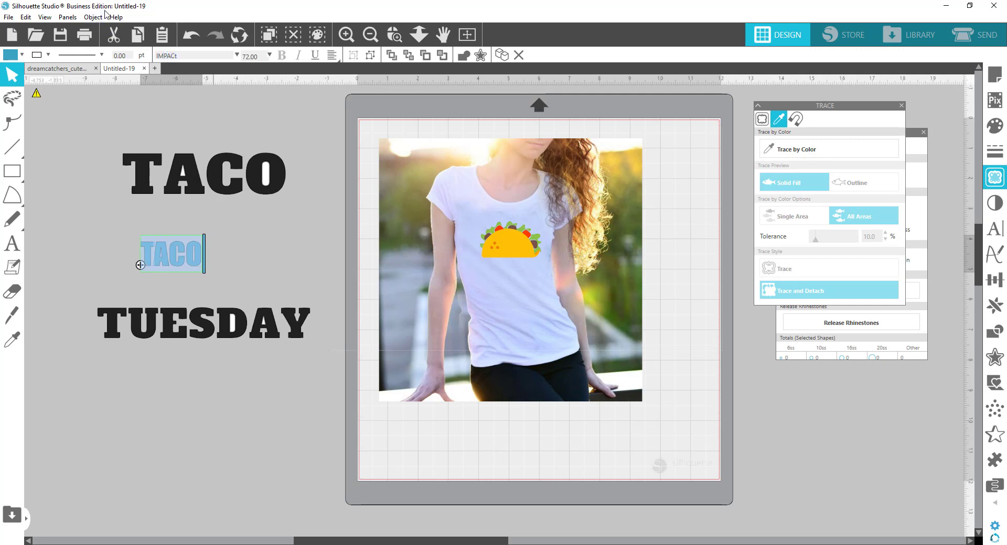
pyautogui.click(330, 268)
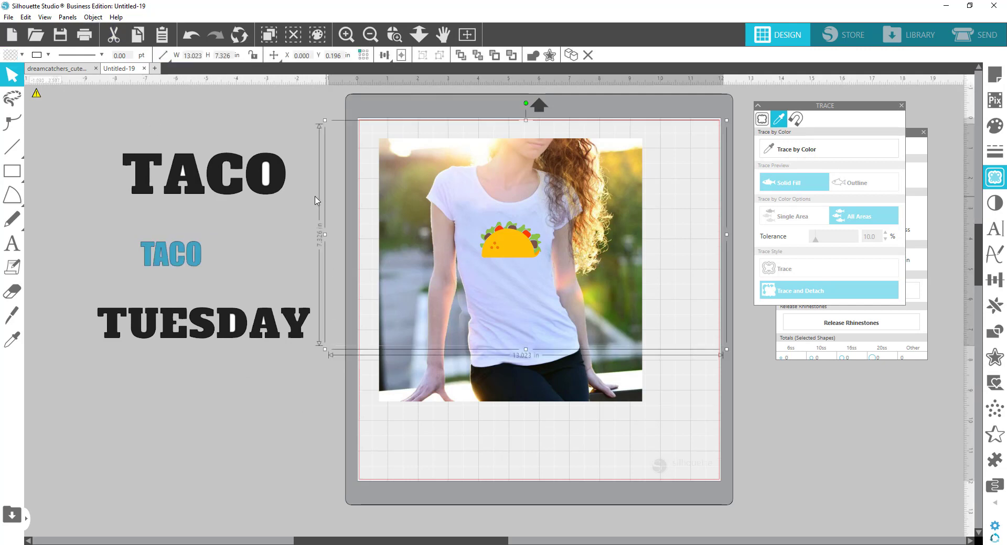
# Scale the blue TACO text to about 1 in wide and arrange it with the taco so it sits centered above it
pyautogui.click(194, 255)
pyautogui.moveTo(194, 254); pyautogui.dragTo(510, 216)
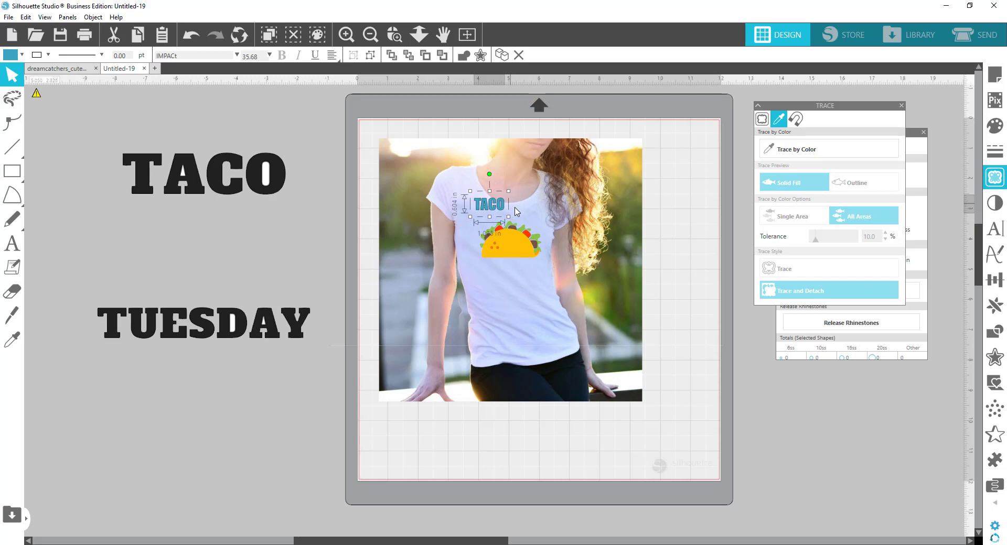
pyautogui.click(394, 34)
pyautogui.moveTo(415, 170); pyautogui.dragTo(593, 285)
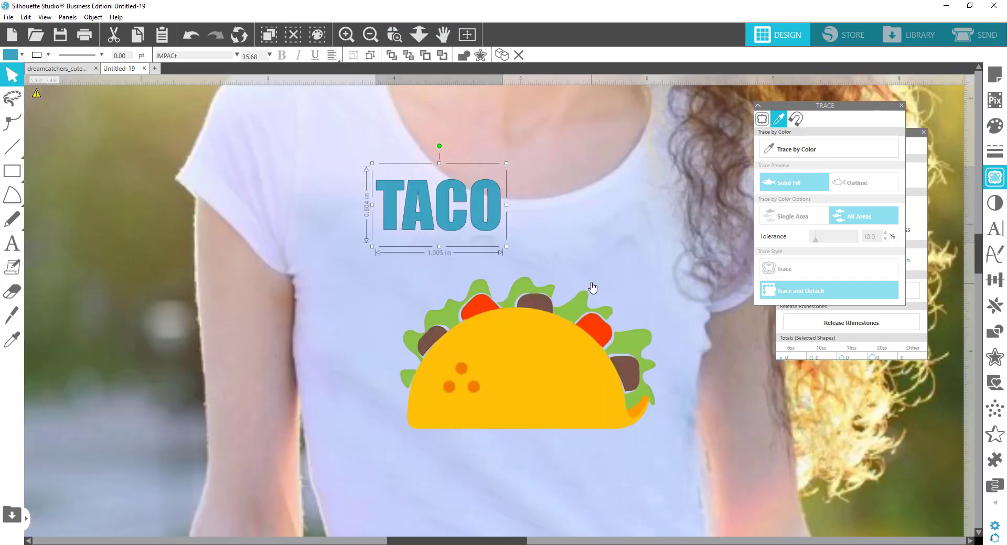
pyautogui.moveTo(486, 216); pyautogui.dragTo(620, 249)
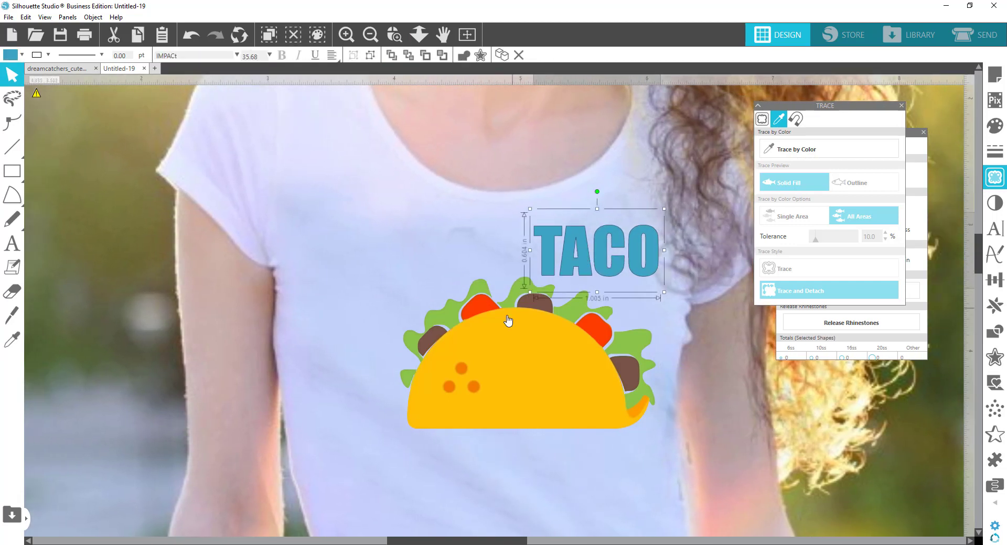
pyautogui.moveTo(506, 321); pyautogui.dragTo(469, 332)
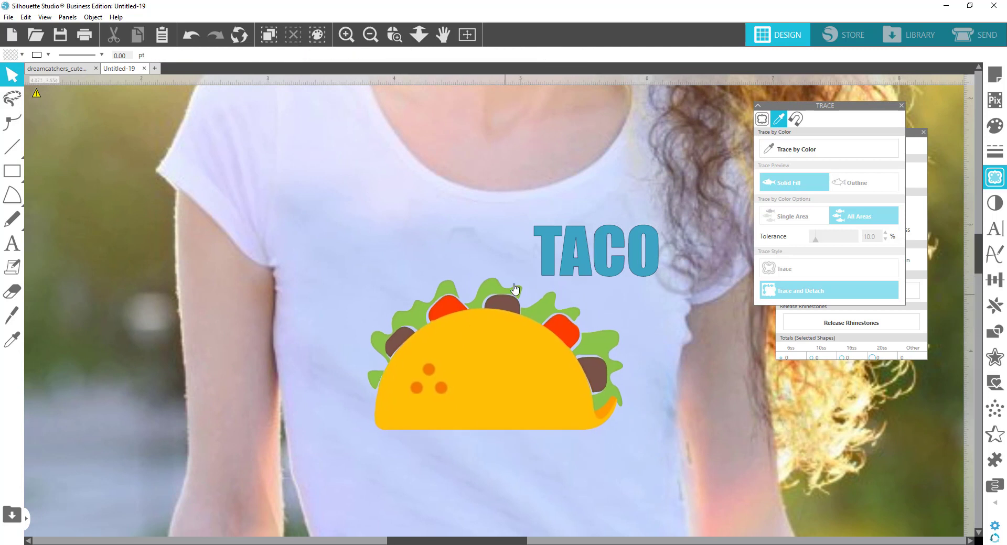
pyautogui.moveTo(546, 252); pyautogui.dragTo(439, 240)
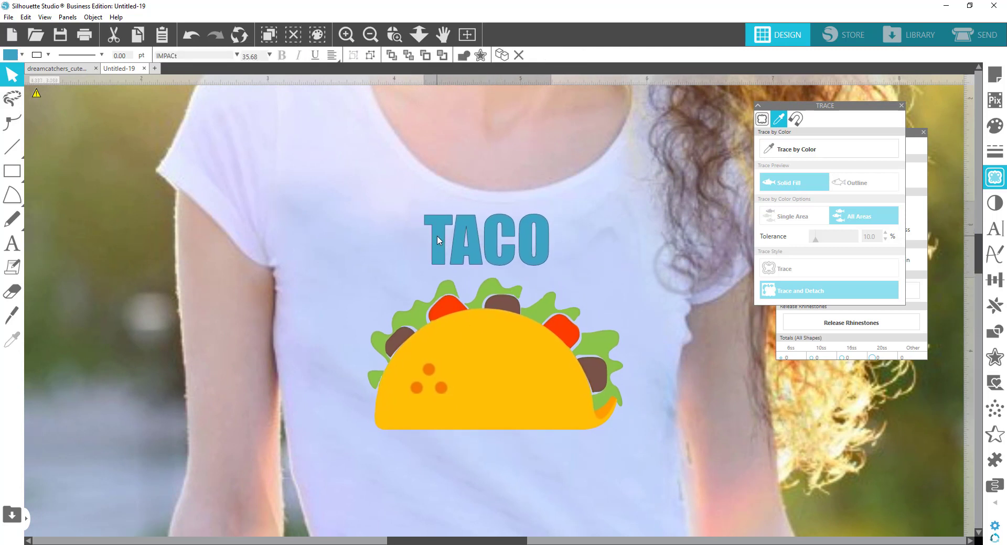
pyautogui.click(335, 239)
# Draw an ellipse about 1.53 in wide and 1.17 in tall over the lower part of the taco
pyautogui.moveTo(13, 179)
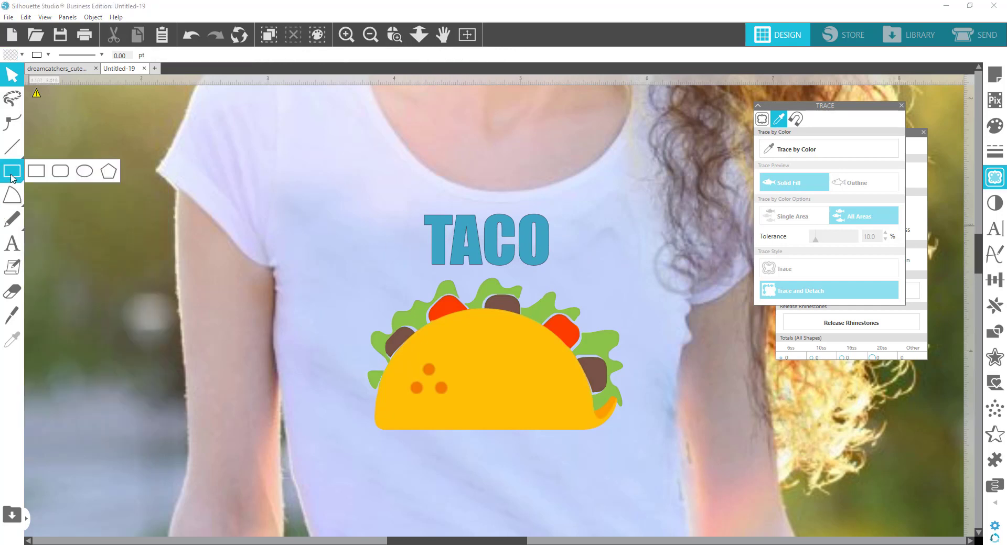
pyautogui.click(84, 171)
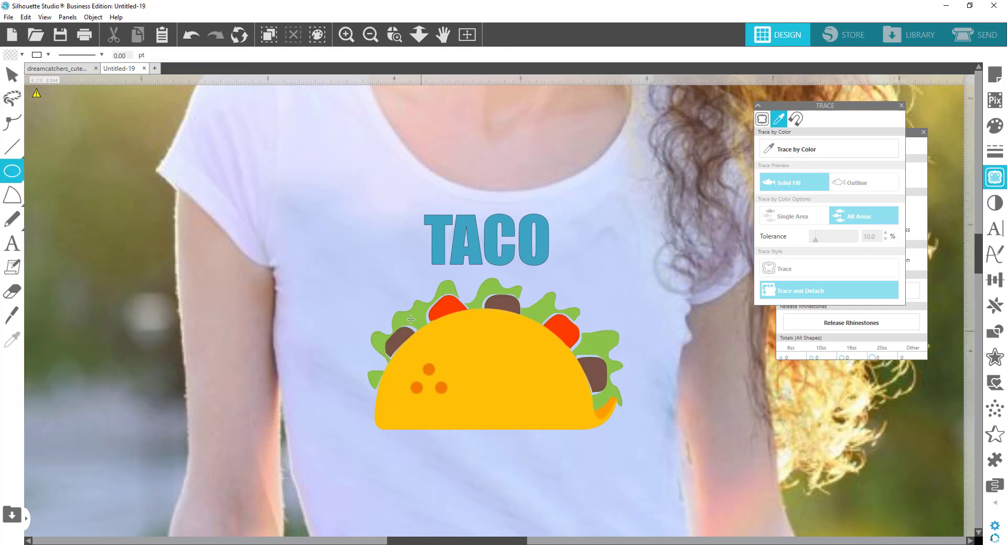
pyautogui.moveTo(423, 326); pyautogui.dragTo(611, 474)
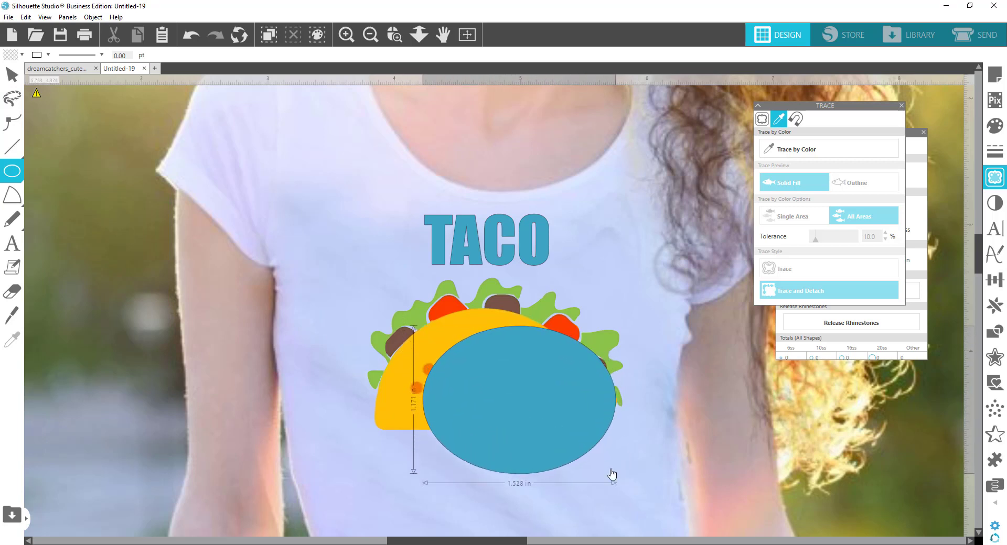
# Move the TACO text up to the shirt's neckline and position the ellipse over the upper part of the taco
pyautogui.moveTo(550, 413); pyautogui.dragTo(521, 400)
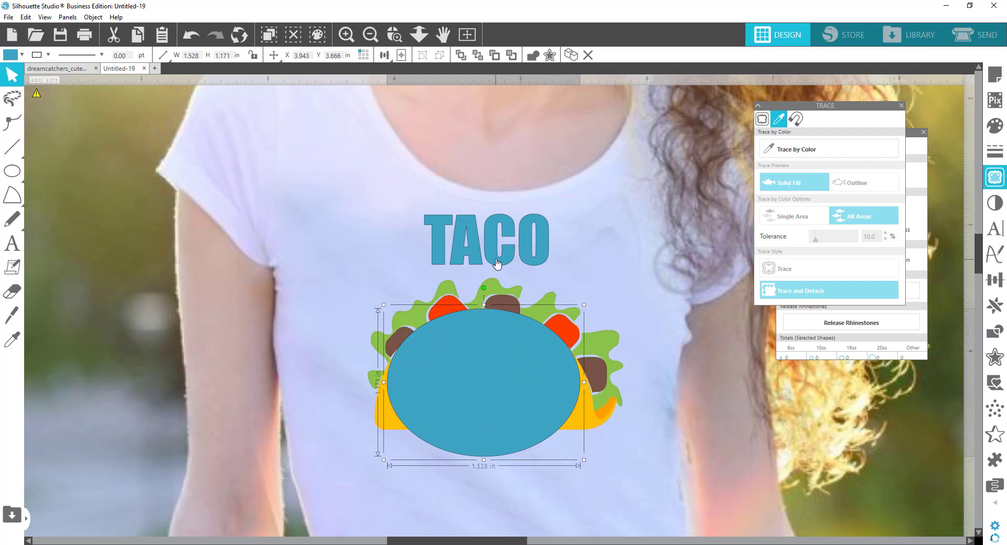
pyautogui.moveTo(496, 260); pyautogui.dragTo(507, 163)
pyautogui.moveTo(481, 350); pyautogui.dragTo(483, 259)
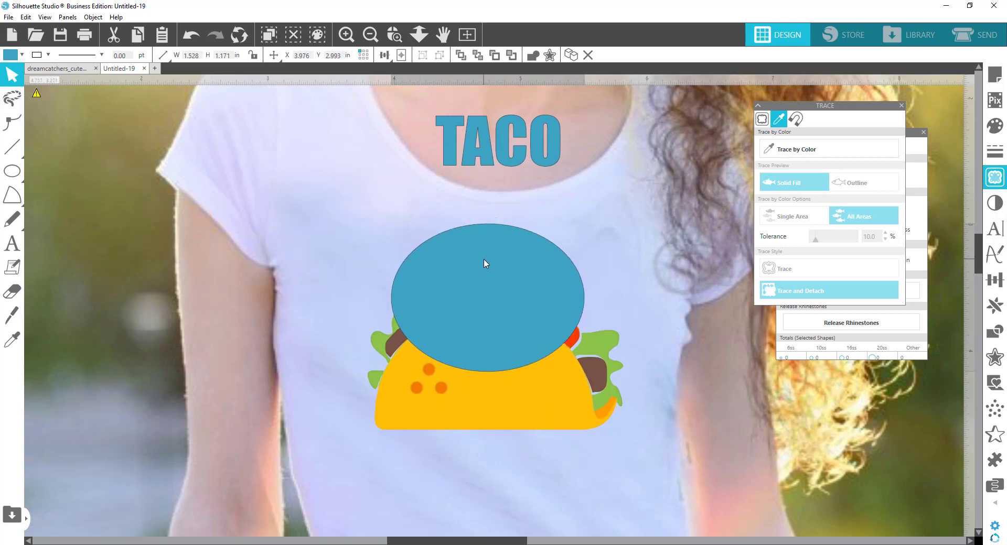
# Remove the blue fill from the ellipse by making its fill transparent
pyautogui.press('Escape')
pyautogui.click(443, 297)
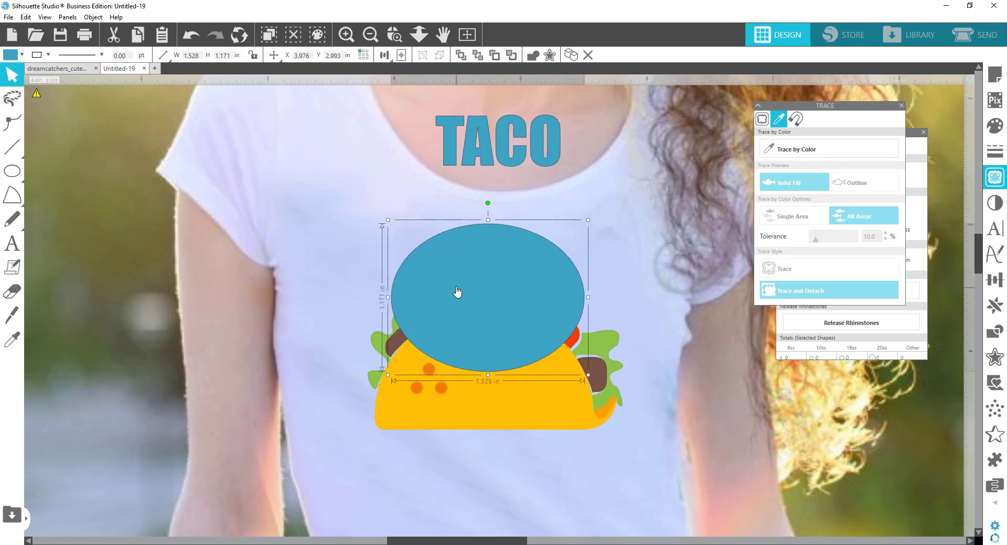
pyautogui.click(16, 57)
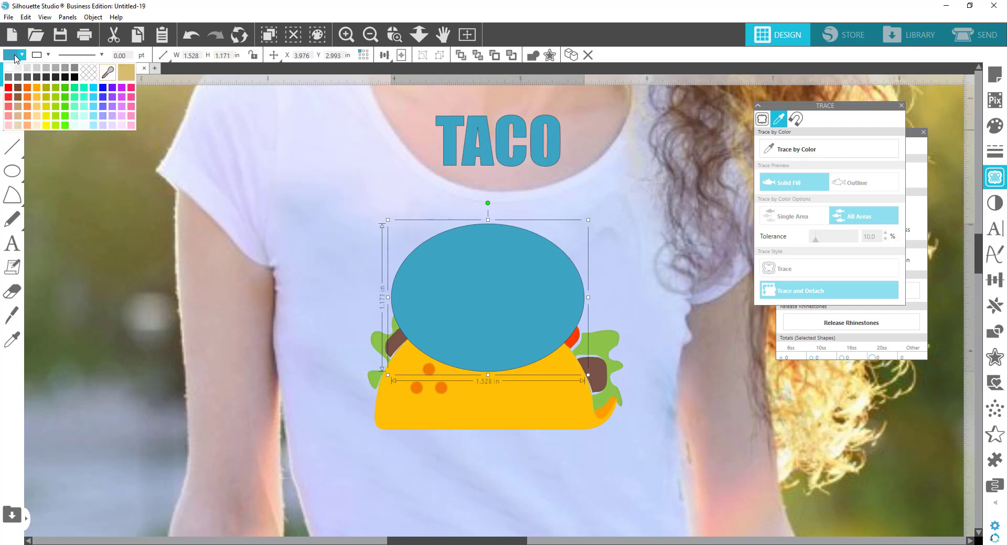
pyautogui.click(89, 72)
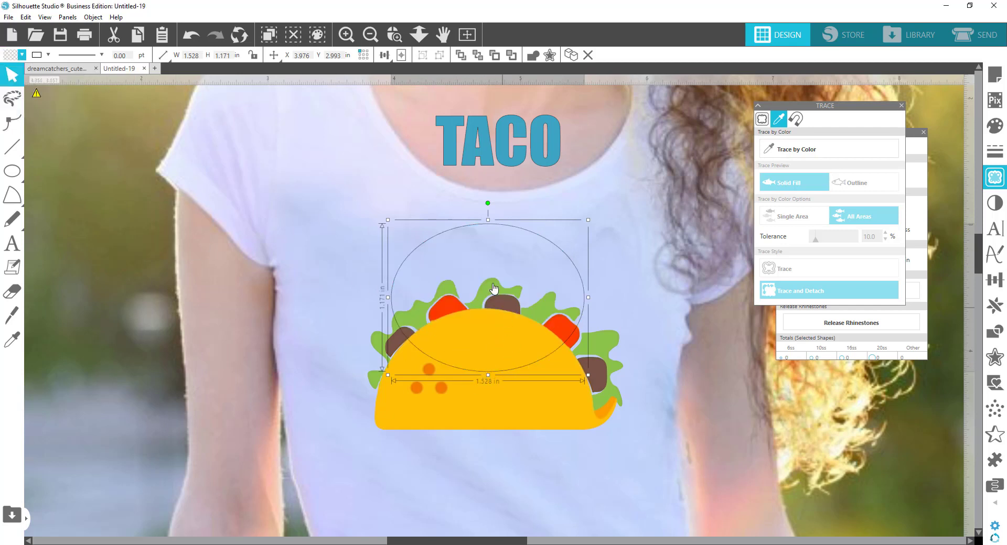
# Lower the unfilled ellipse so its upper edge arches just above the taco's lettuce
pyautogui.click(471, 234)
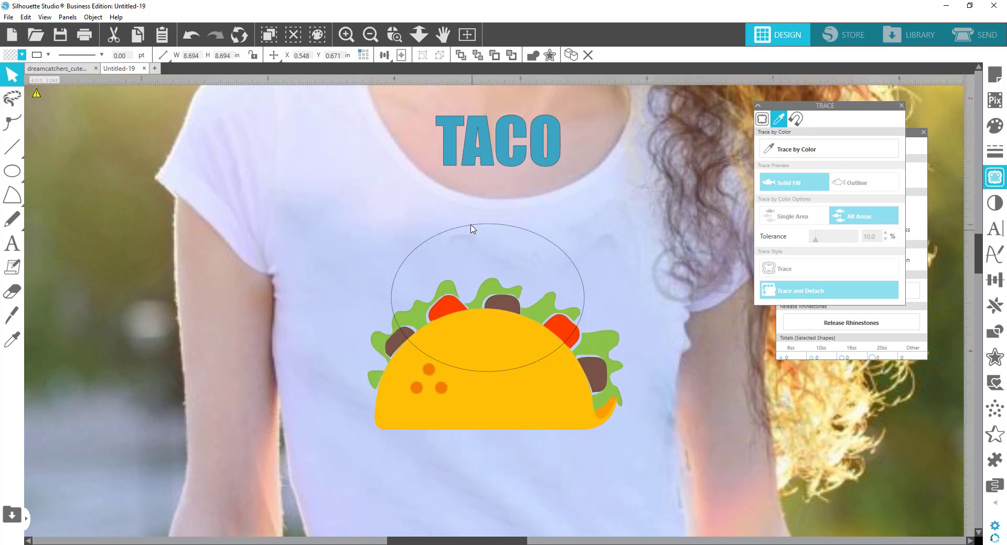
pyautogui.click(460, 231)
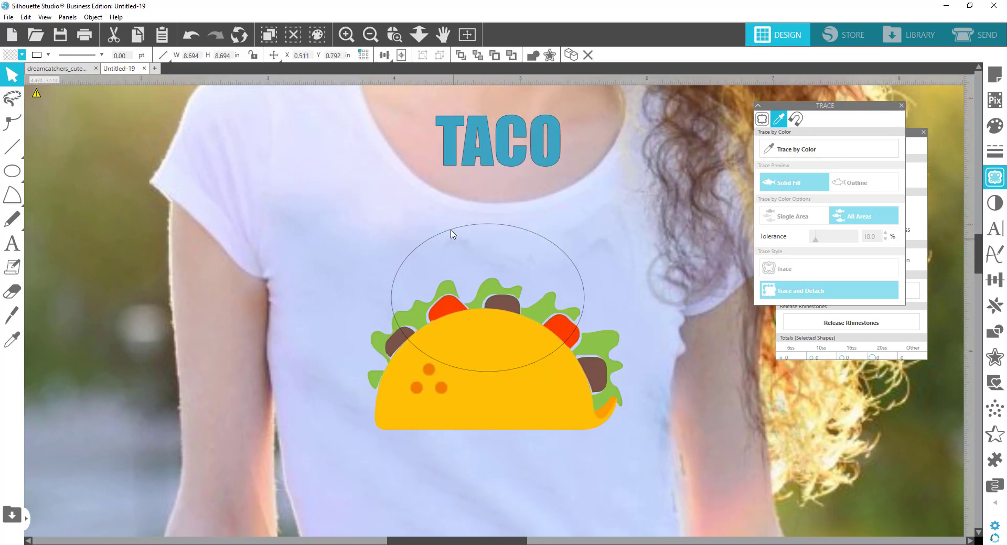
pyautogui.click(449, 234)
pyautogui.click(445, 236)
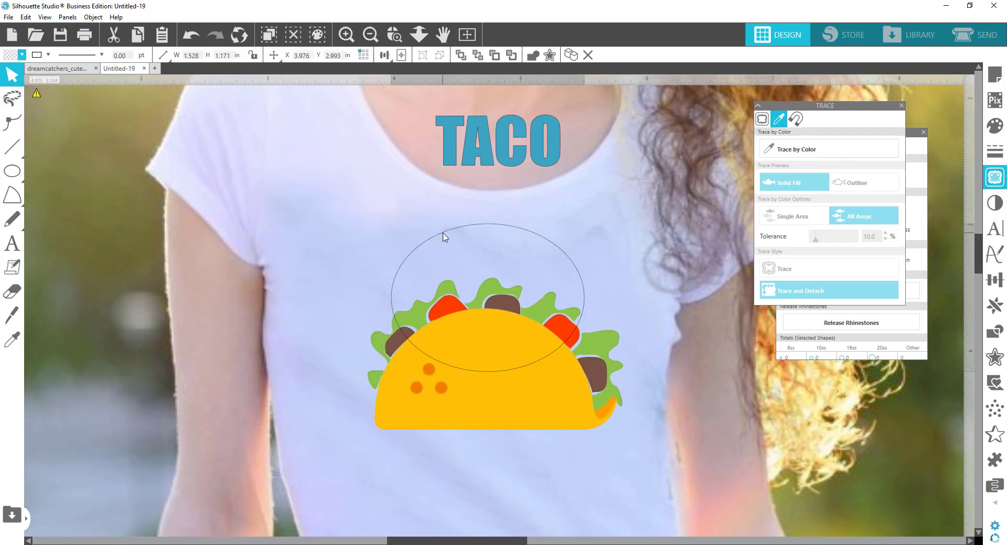
pyautogui.moveTo(443, 240); pyautogui.dragTo(439, 271)
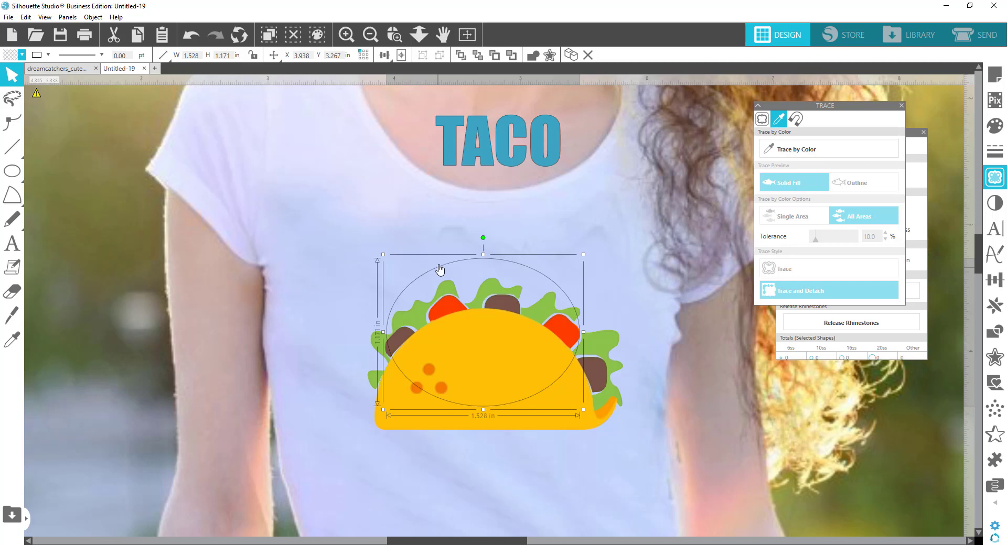
# Attach the TACO text to the upper curve of the ellipse and nudge it slightly closer to the path
pyautogui.doubleClick(455, 156)
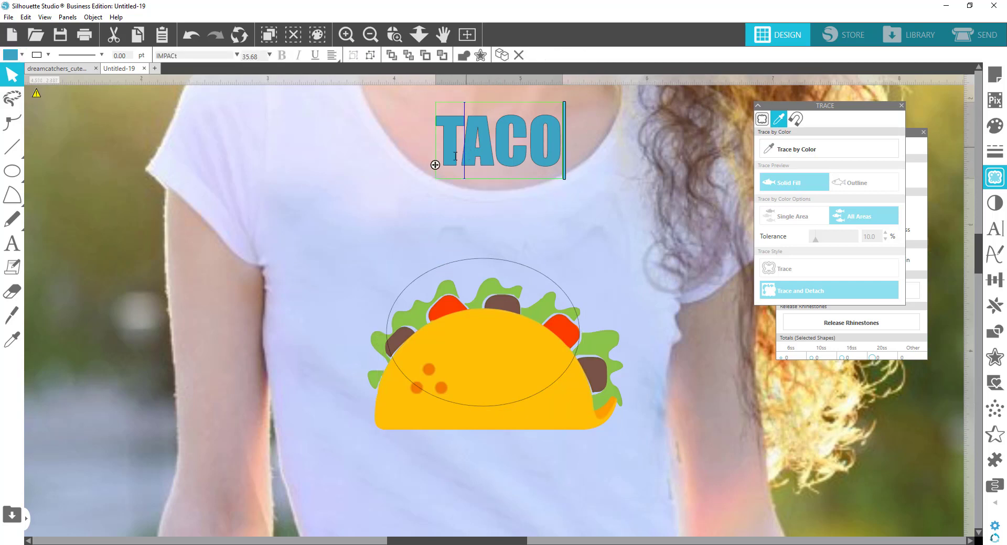
pyautogui.moveTo(435, 165); pyautogui.dragTo(423, 272)
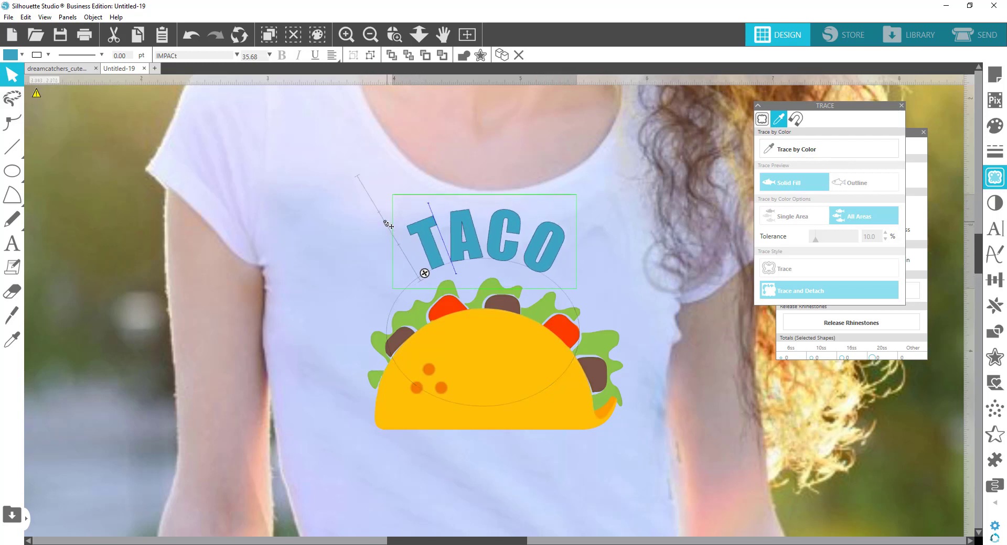
pyautogui.moveTo(386, 224)
pyautogui.mouseDown()
pyautogui.moveTo(392, 234)
pyautogui.moveTo(390, 226)
pyautogui.mouseUp()
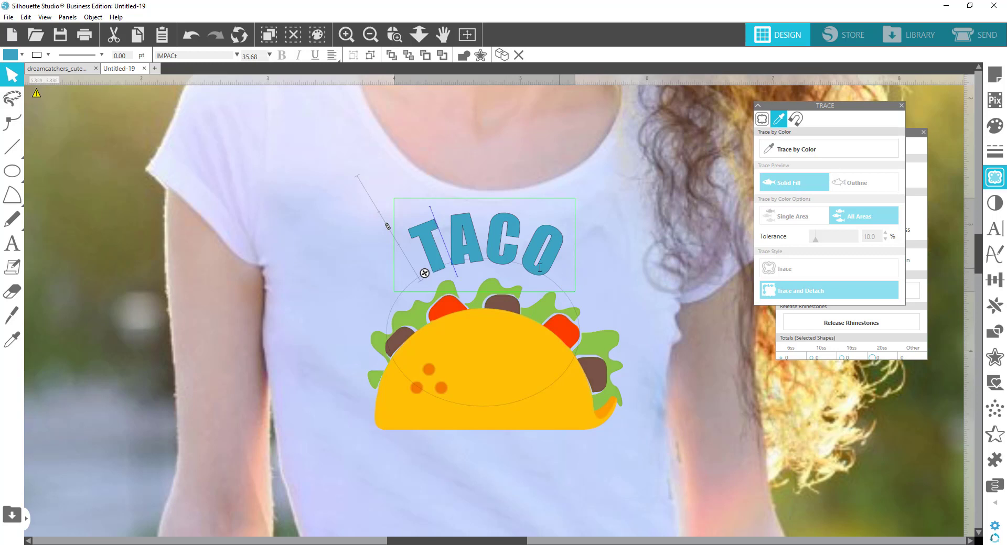
# Close the Trace and Rhinestones settings and set the curved TACO text's character spacing to 125%
pyautogui.click(901, 106)
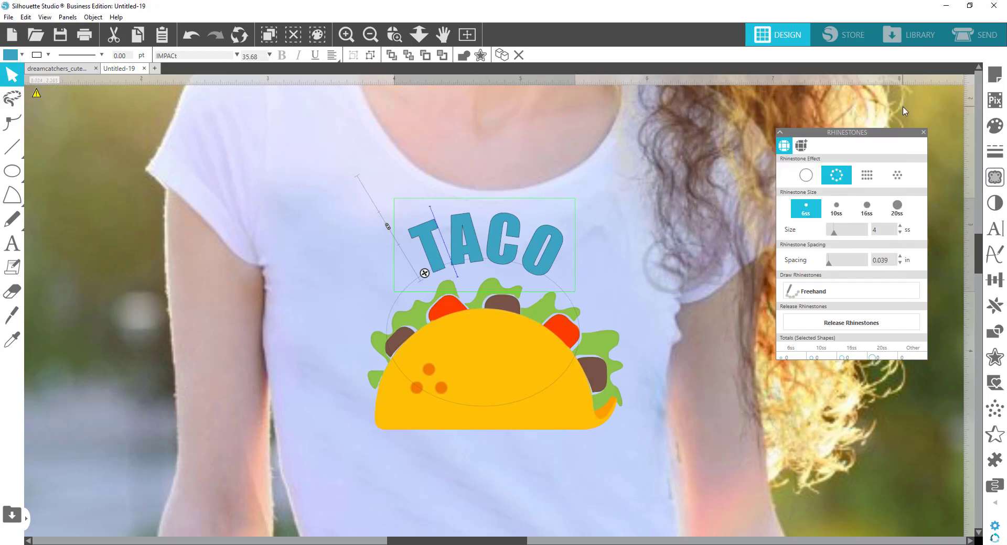
pyautogui.click(923, 132)
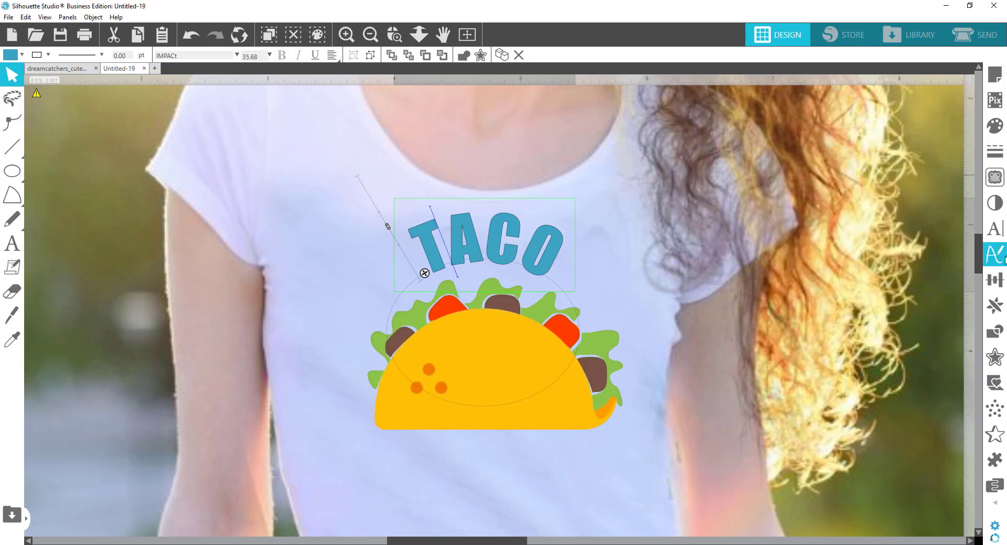
pyautogui.click(993, 227)
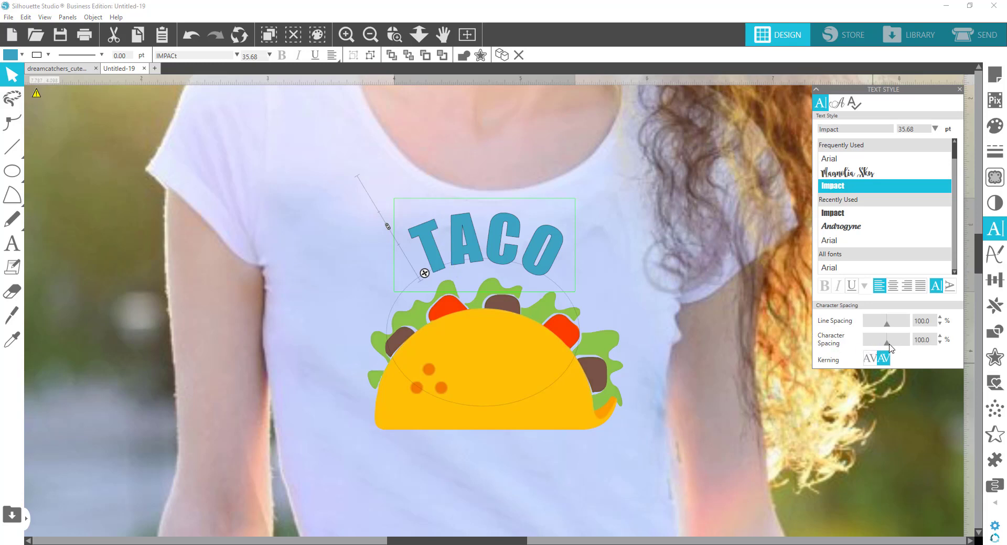
pyautogui.moveTo(889, 347); pyautogui.dragTo(893, 347)
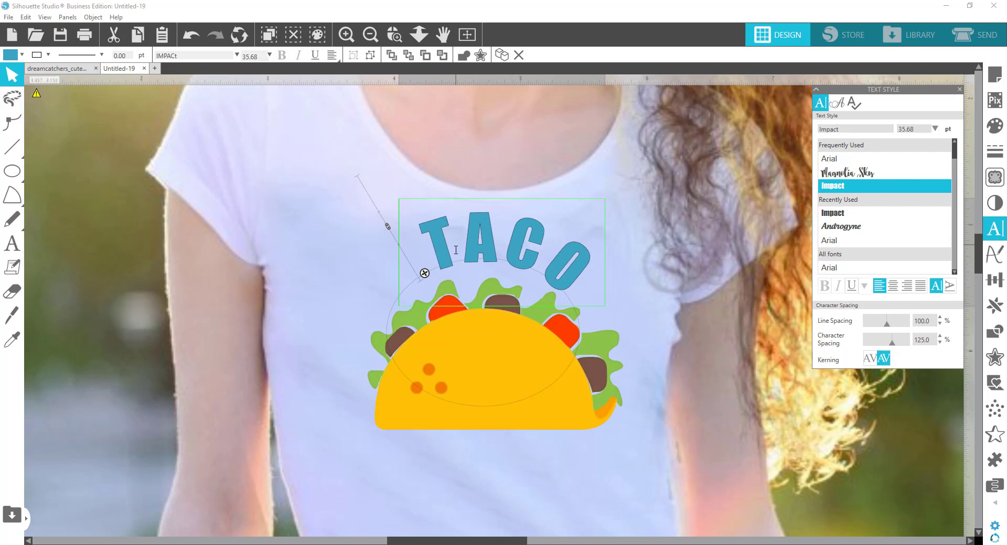
# Slide the TACO text along the ellipse to center it above the taco and lower it slightly toward the curve
pyautogui.moveTo(424, 273); pyautogui.dragTo(413, 281)
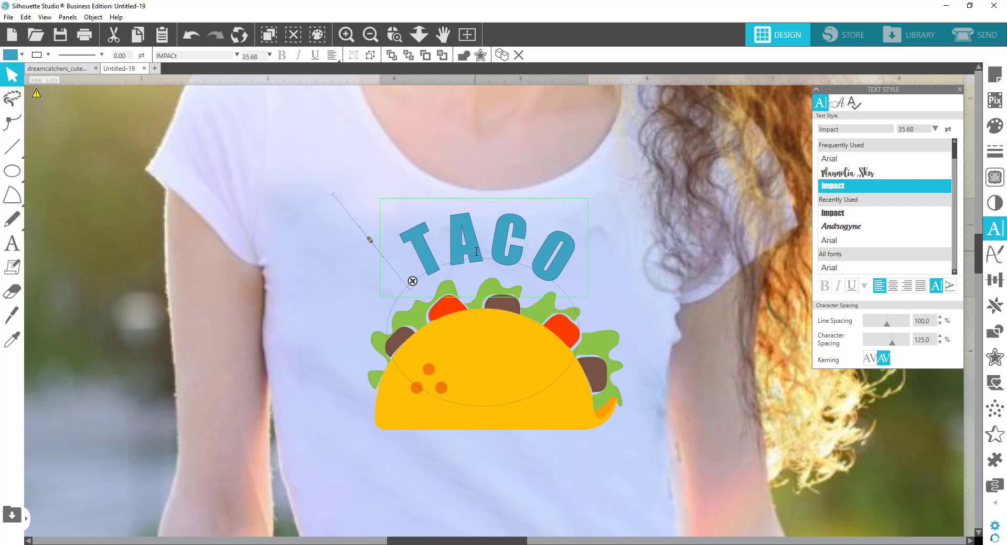
pyautogui.moveTo(413, 283); pyautogui.dragTo(417, 282)
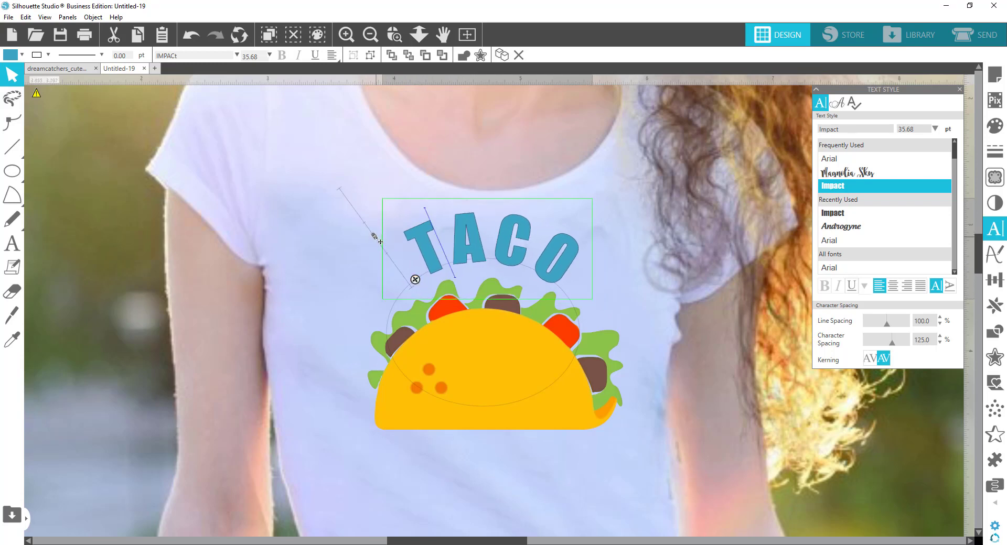
pyautogui.moveTo(375, 240); pyautogui.dragTo(379, 245)
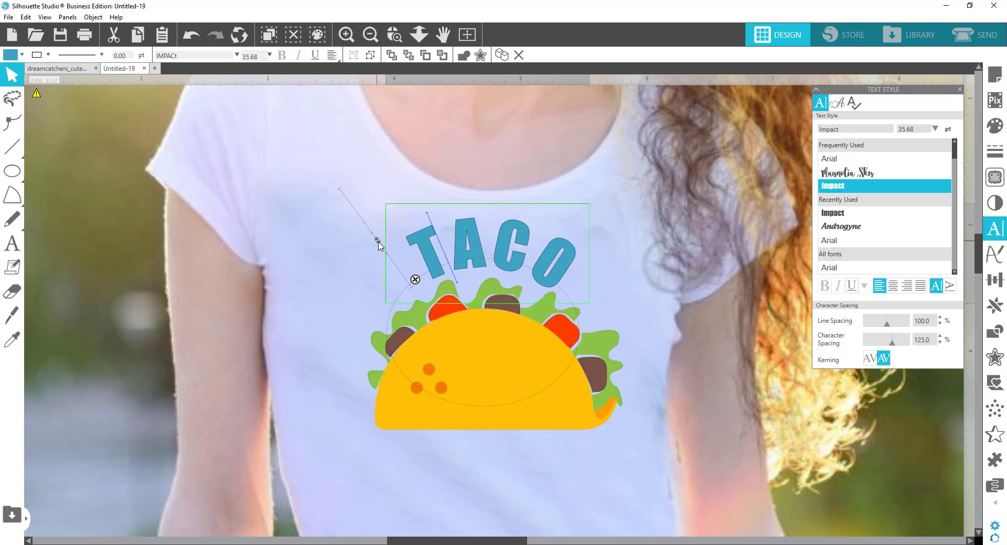
# Fill the curved TACO text with black and convert it to a path
pyautogui.click(614, 287)
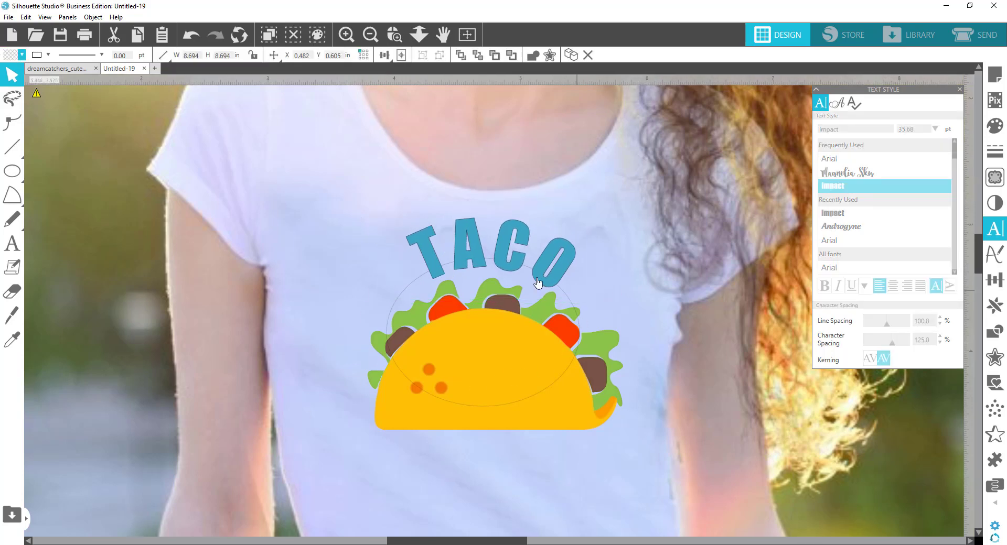
pyautogui.click(429, 247)
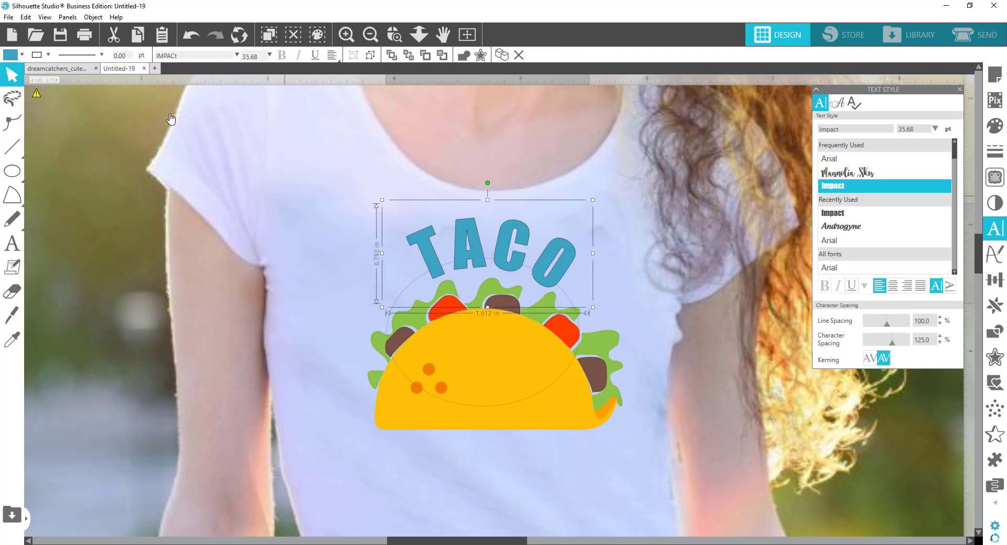
pyautogui.click(14, 56)
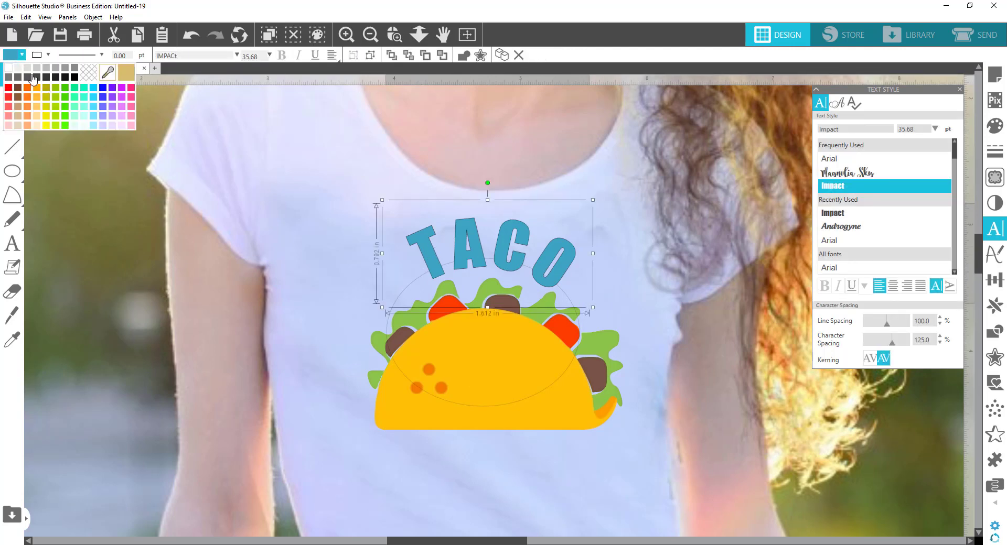
pyautogui.click(74, 79)
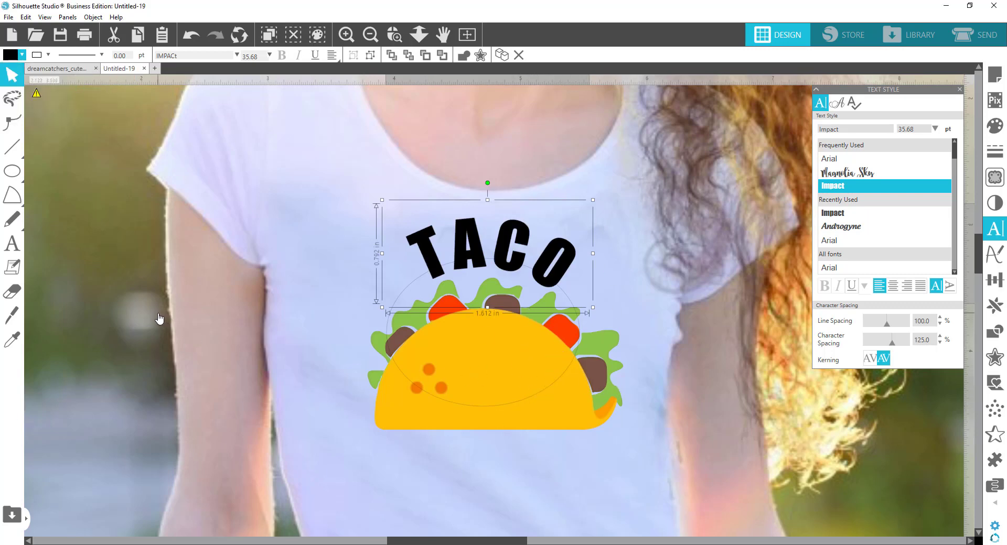
pyautogui.rightClick(436, 276)
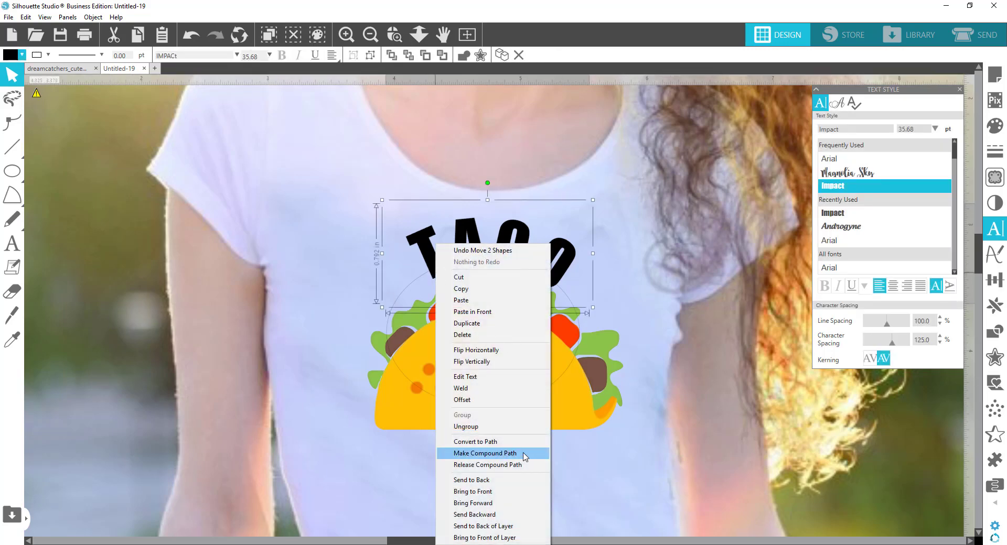
pyautogui.click(474, 442)
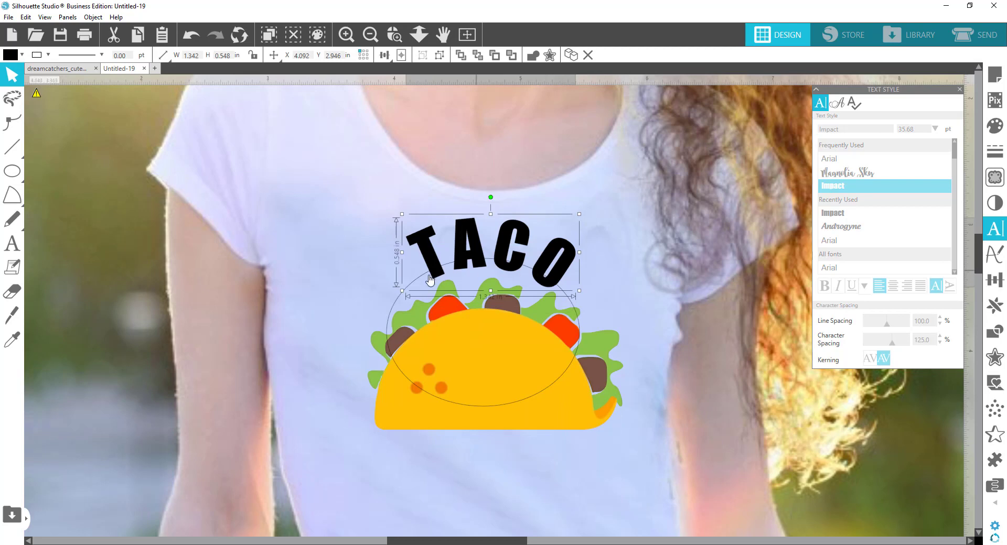
pyautogui.moveTo(393, 308)
pyautogui.mouseDown()
pyautogui.moveTo(325, 316)
pyautogui.moveTo(397, 304)
pyautogui.mouseUp()
pyautogui.press('Escape')
pyautogui.doubleClick(407, 294)
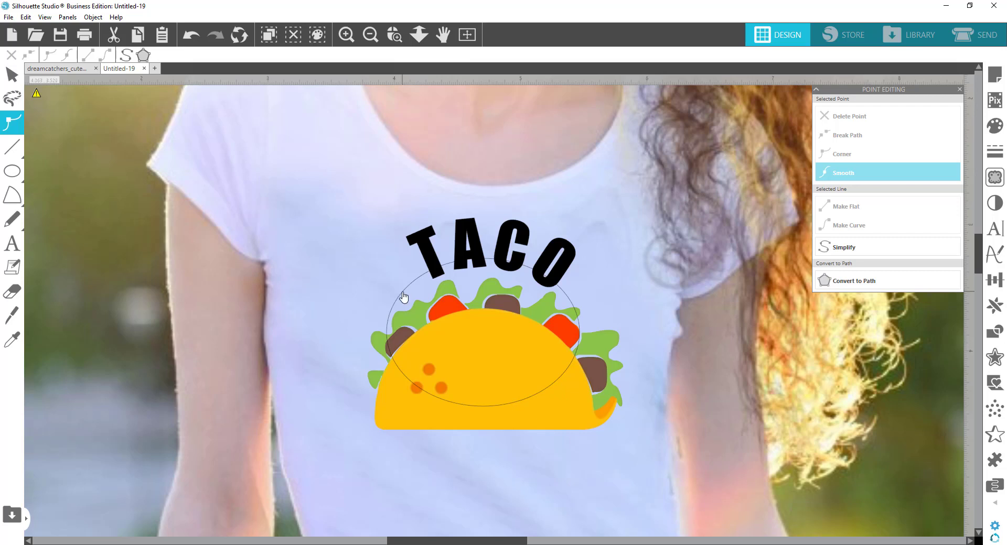
pyautogui.click(403, 297)
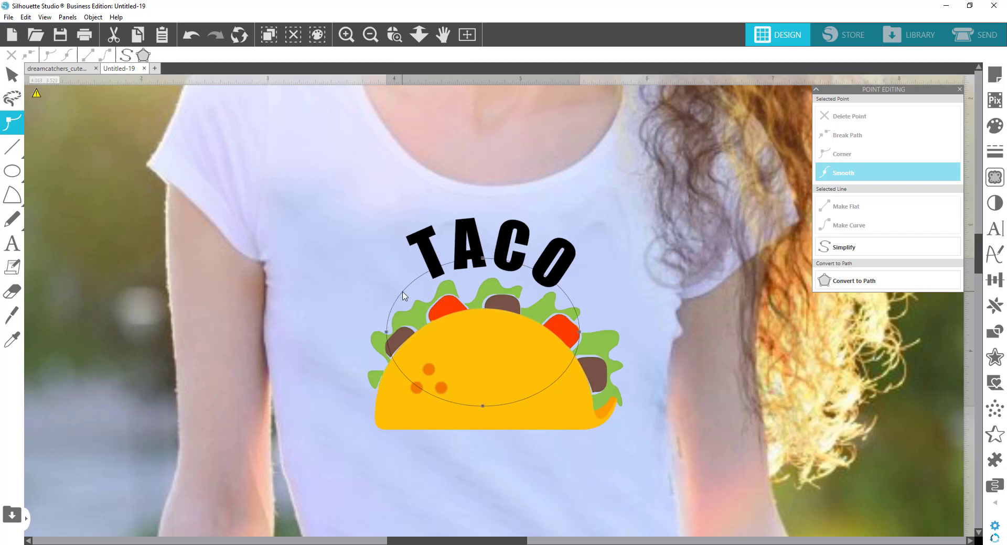
pyautogui.click(403, 292)
pyautogui.press('Delete')
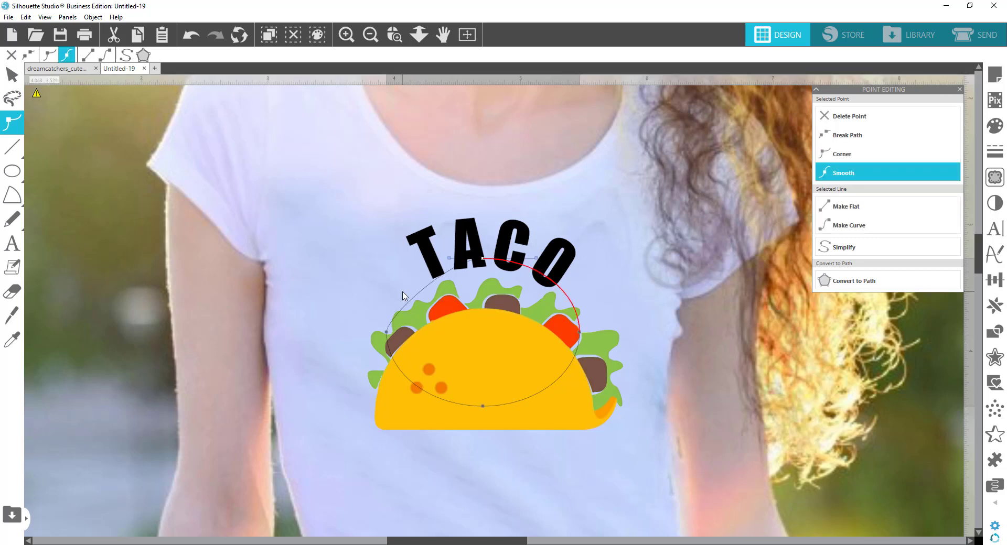
pyautogui.click(571, 302)
pyautogui.press('Delete')
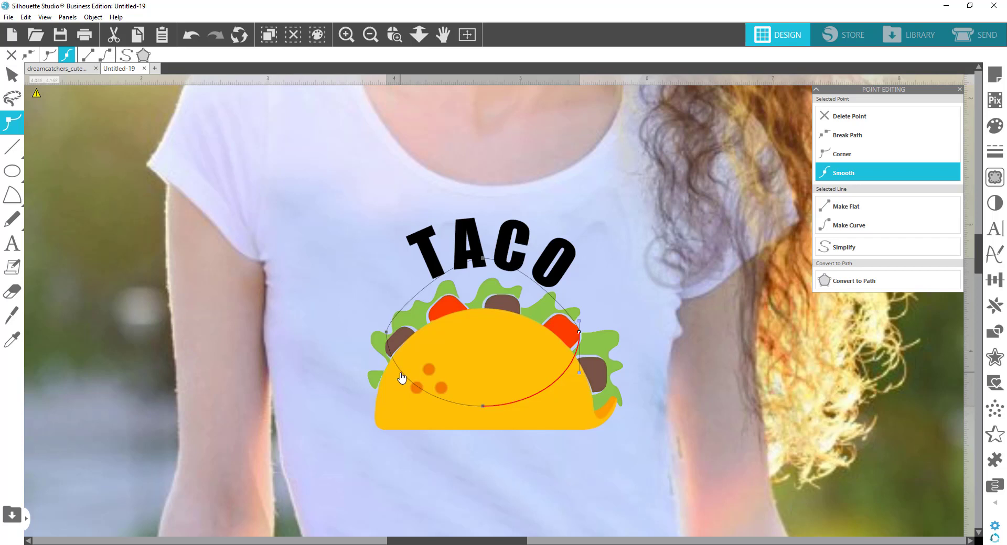
pyautogui.moveTo(407, 377); pyautogui.dragTo(307, 343)
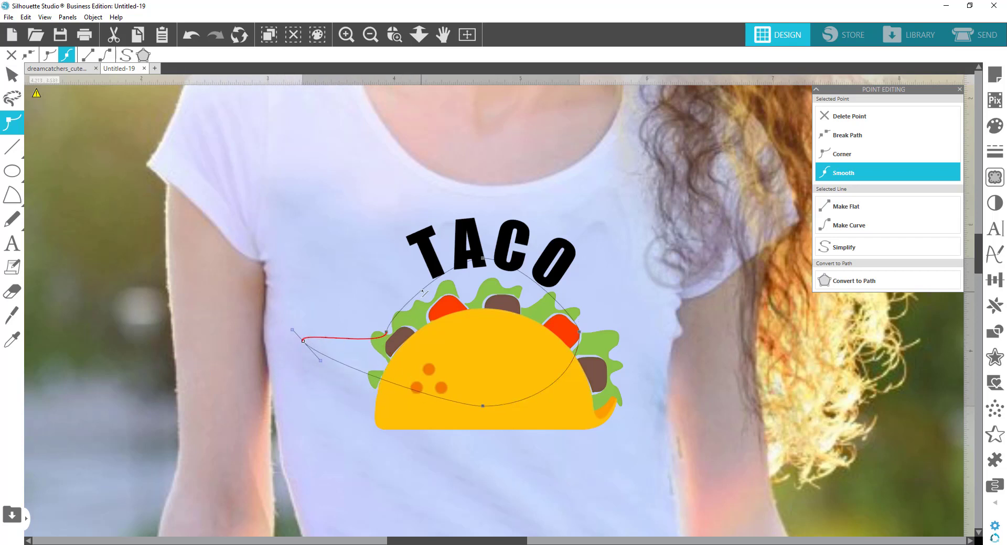
# Delete the guide ellipse beneath the TACO lettering
pyautogui.click(12, 75)
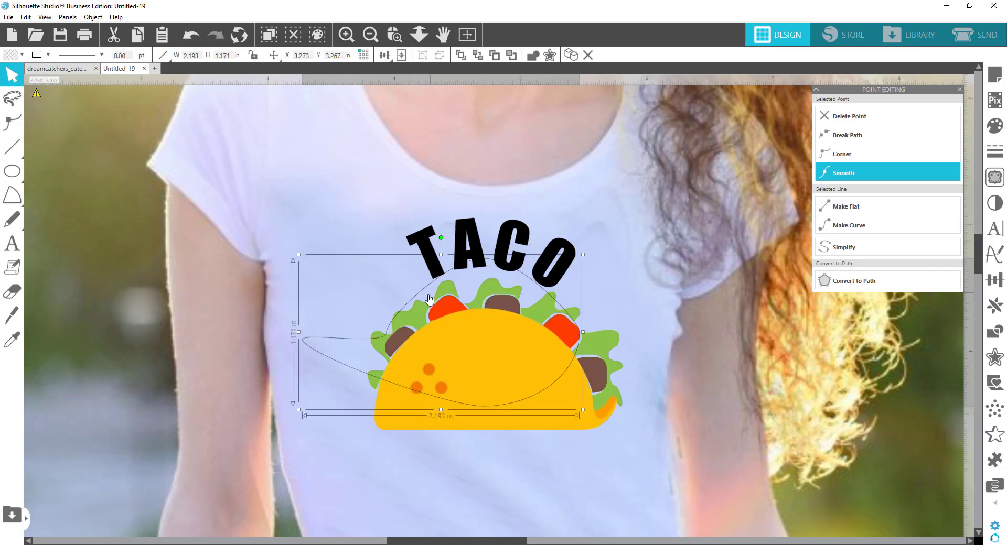
pyautogui.press('Delete')
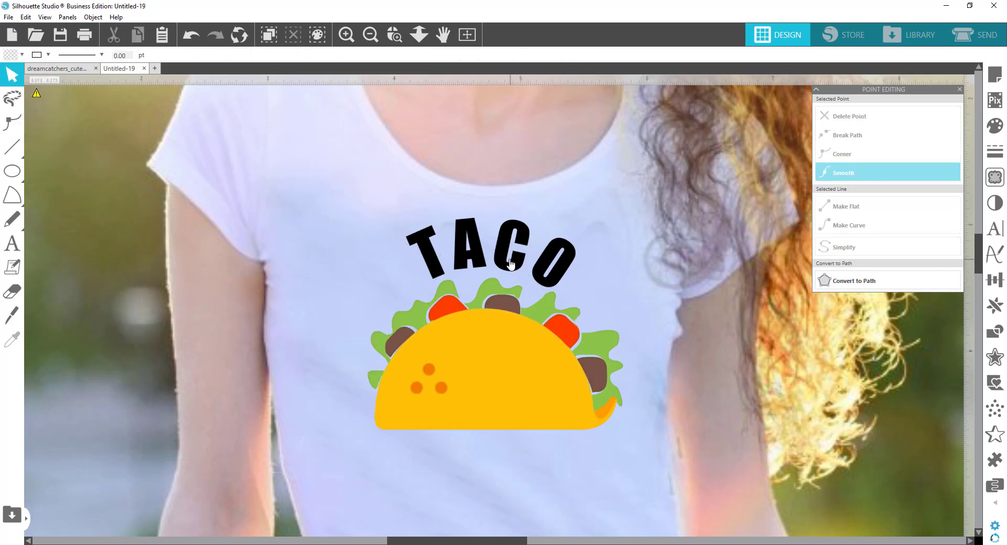
# Shift the black TACO lettering slightly left and rotate it a little counterclockwise so it arches evenly over the taco
pyautogui.moveTo(501, 261); pyautogui.dragTo(491, 262)
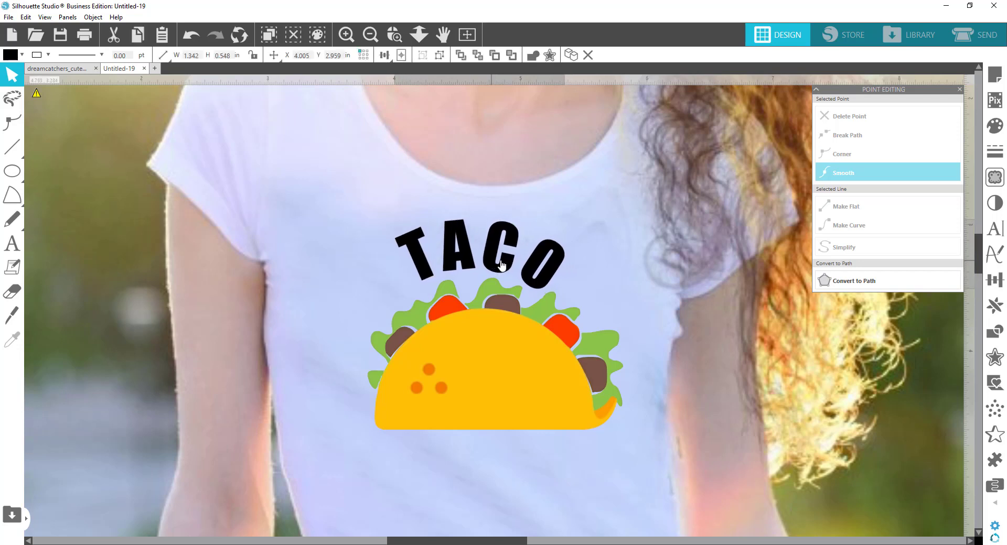
pyautogui.click(519, 261)
pyautogui.click(534, 264)
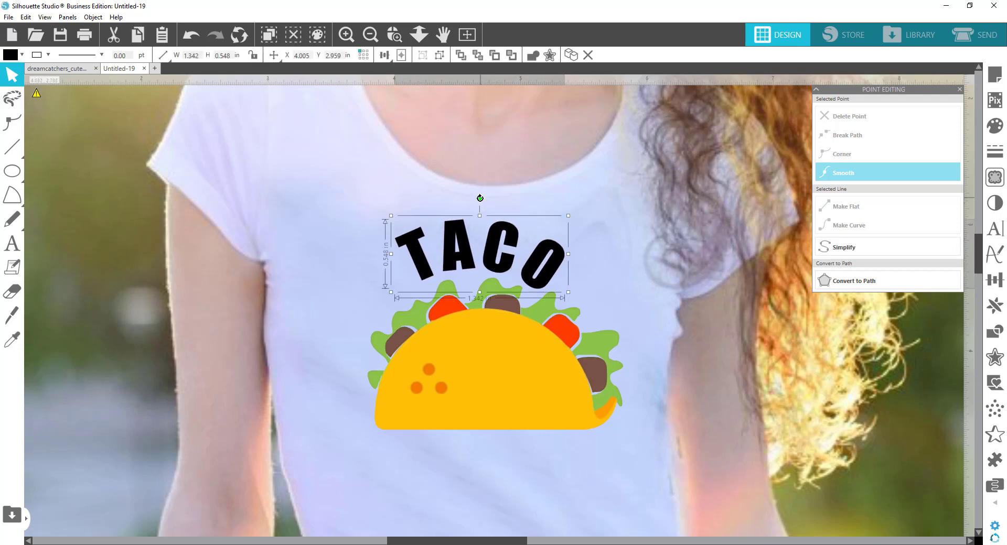
pyautogui.moveTo(477, 199); pyautogui.dragTo(476, 202)
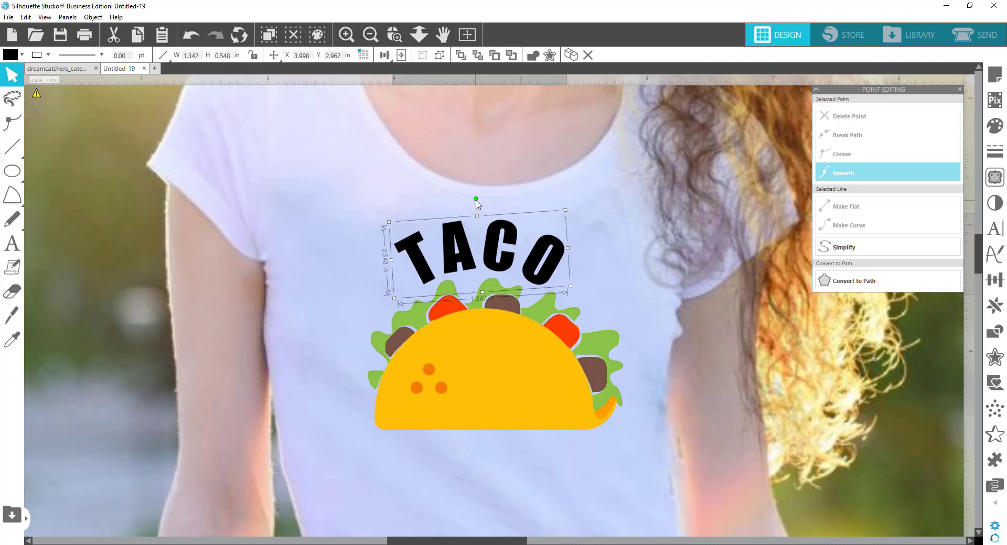
# Add a new text object reading TUESDAY below the taco graphic on the shirt
pyautogui.click(578, 474)
pyautogui.scroll(-2, 662, 444)
pyautogui.scroll(-3, 660, 446)
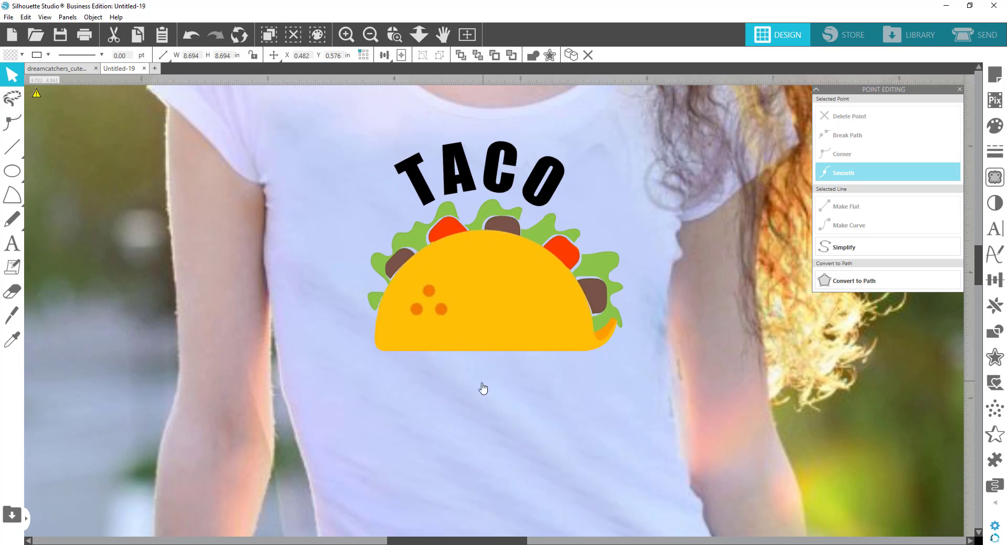
pyautogui.click(12, 244)
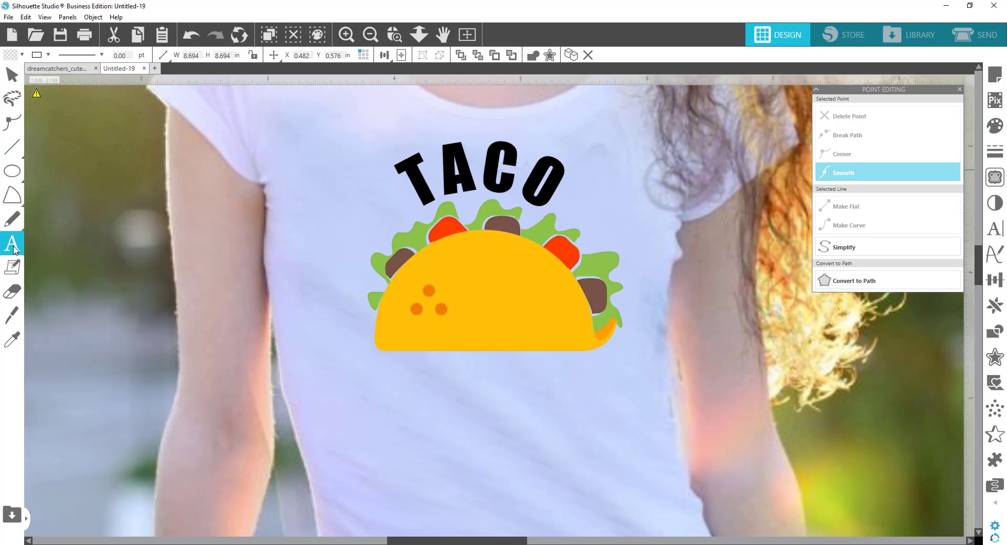
pyautogui.click(389, 412)
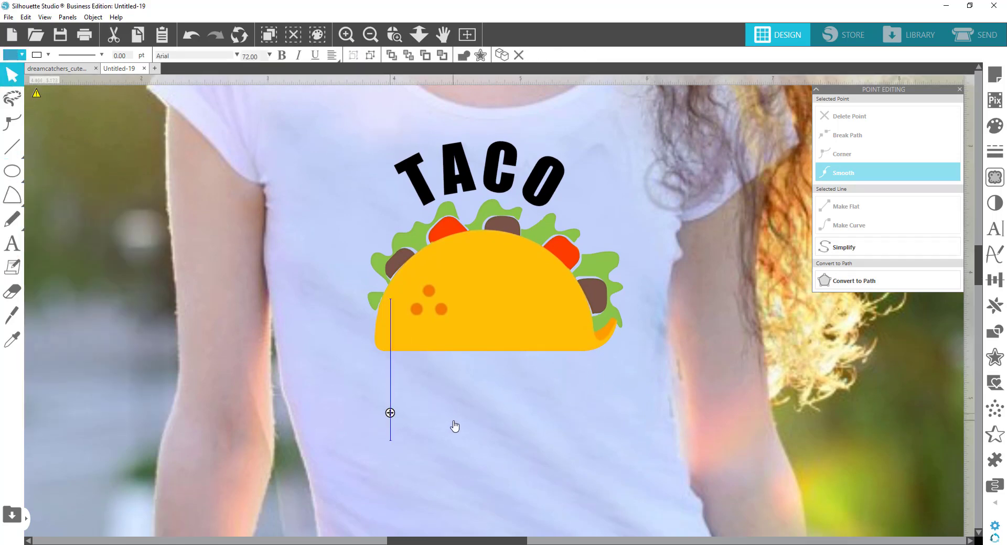
pyautogui.write('TUESDAY')
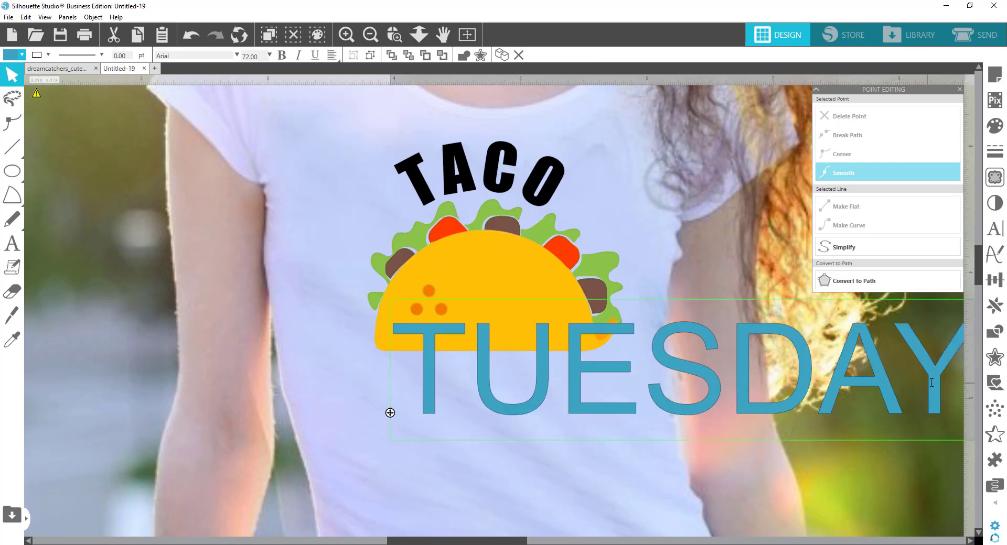
# Change the font of the whole TUESDAY text to Impact
pyautogui.moveTo(944, 384); pyautogui.dragTo(426, 409)
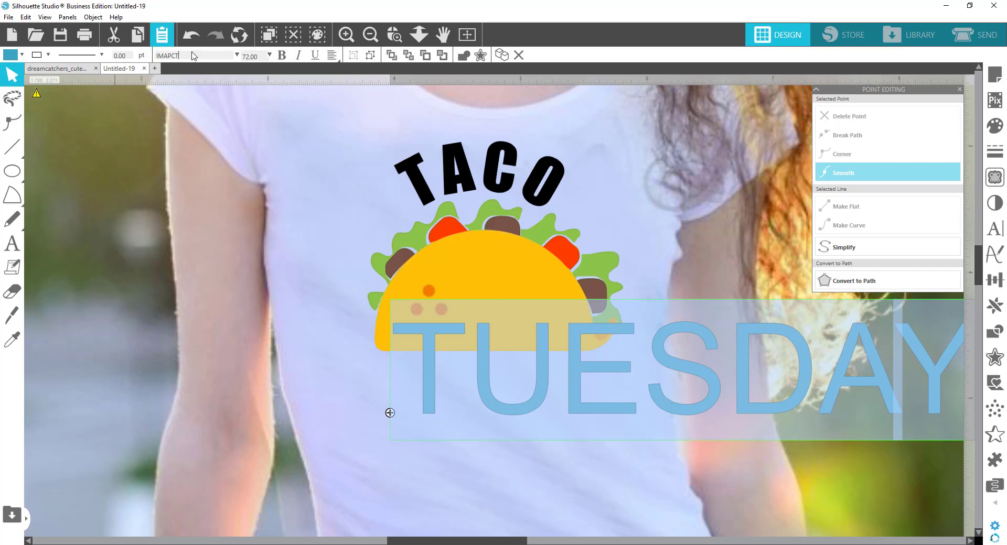
pyautogui.press('Escape')
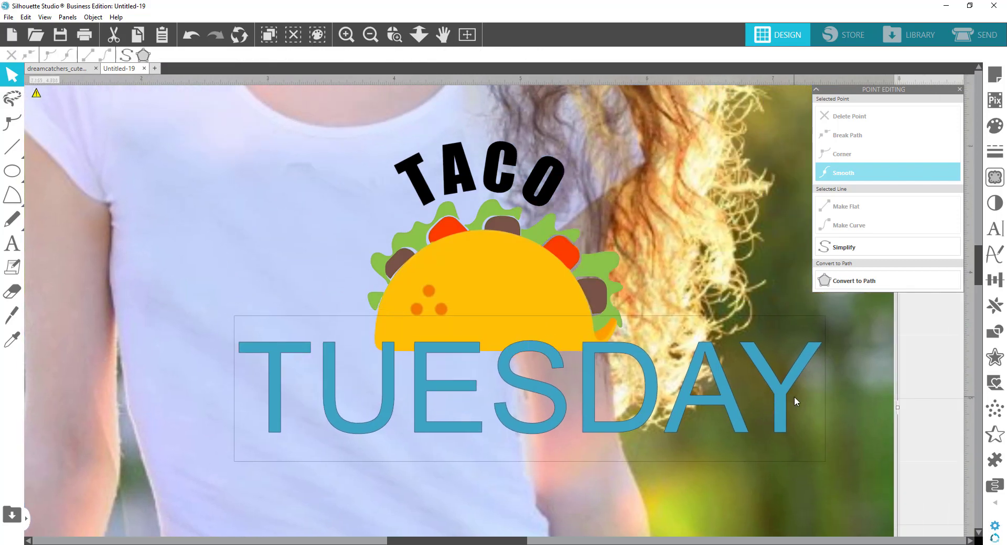
pyautogui.doubleClick(785, 407)
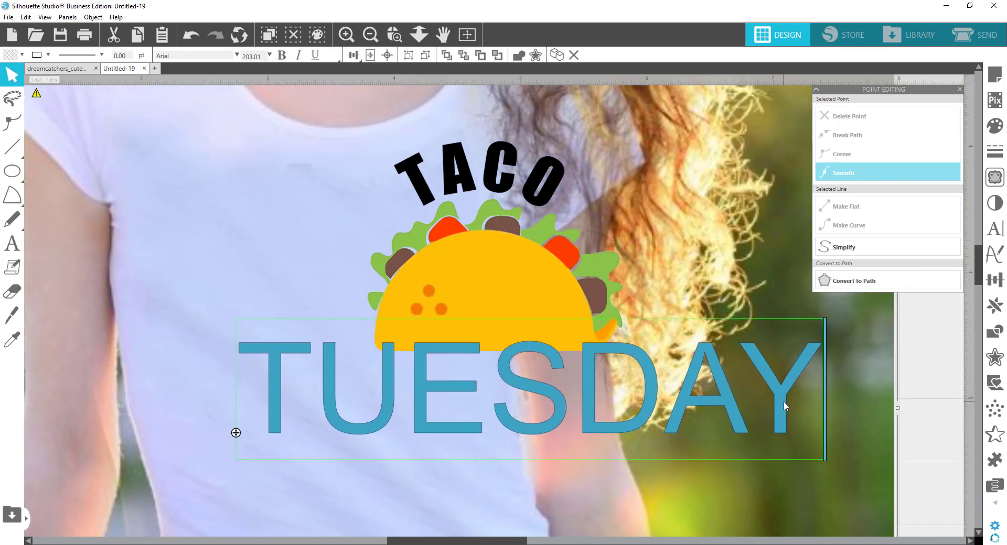
pyautogui.moveTo(771, 400); pyautogui.dragTo(234, 412)
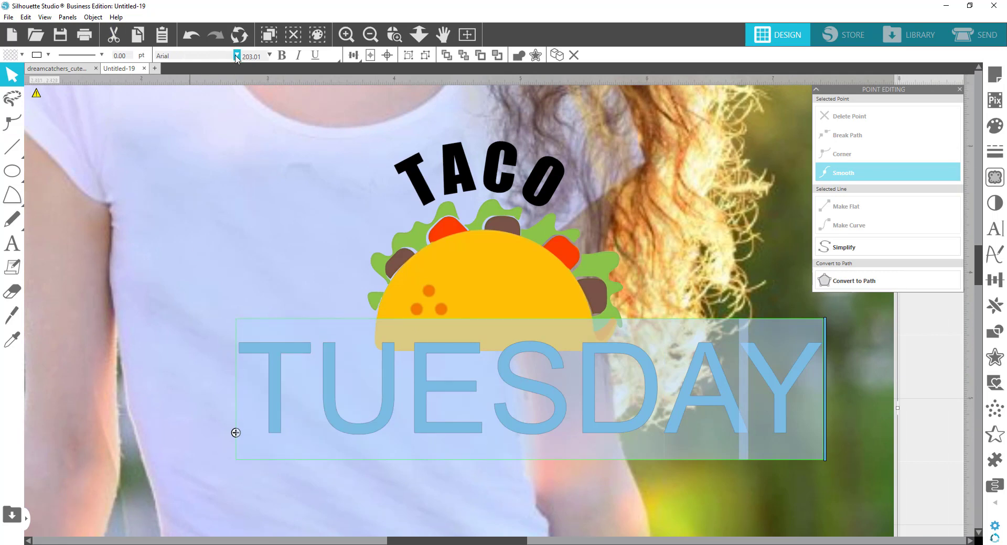
pyautogui.click(236, 55)
pyautogui.click(196, 109)
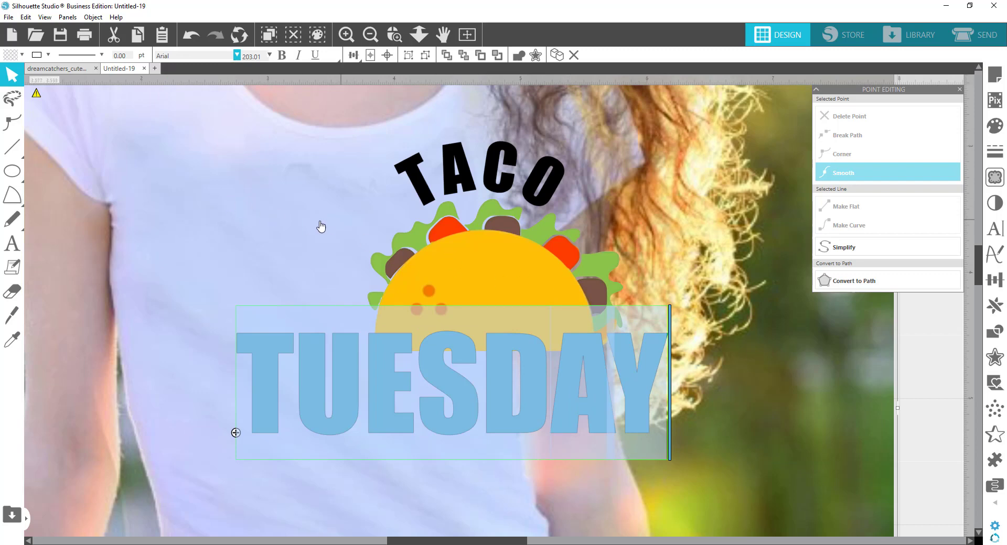
# Shift the shirt photo back to the right so the tee sits behind the taco design
pyautogui.moveTo(291, 219); pyautogui.dragTo(433, 226)
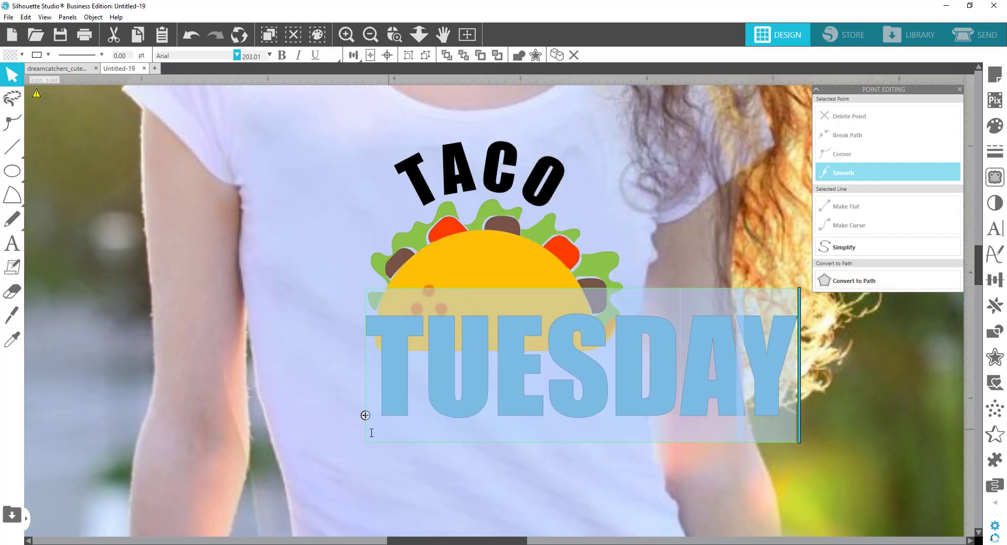
pyautogui.click(491, 386)
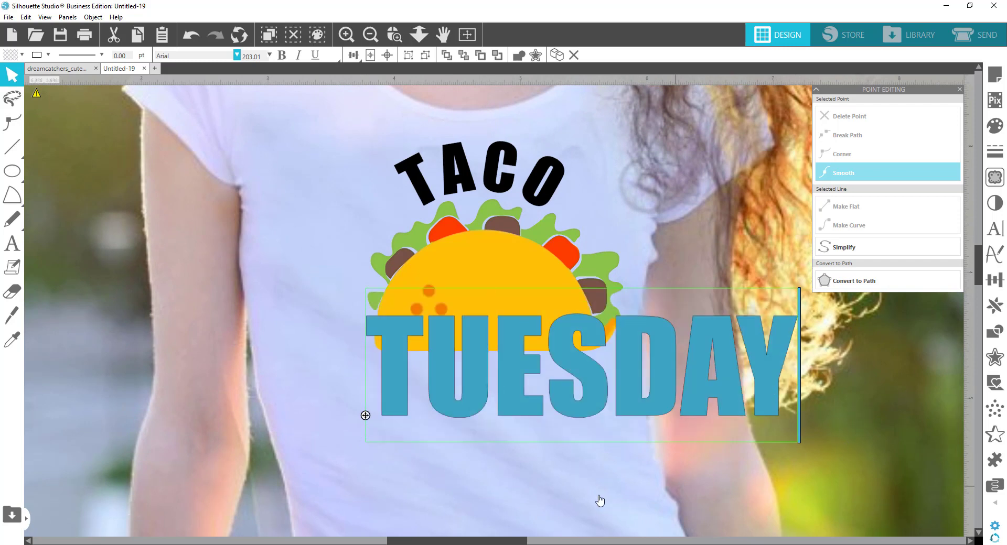
pyautogui.click(442, 408)
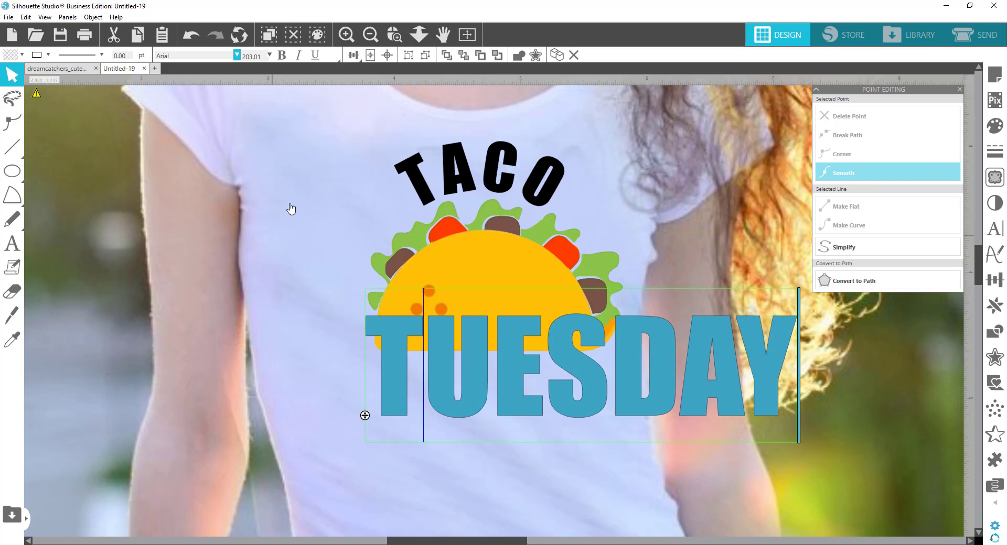
pyautogui.press('Right')
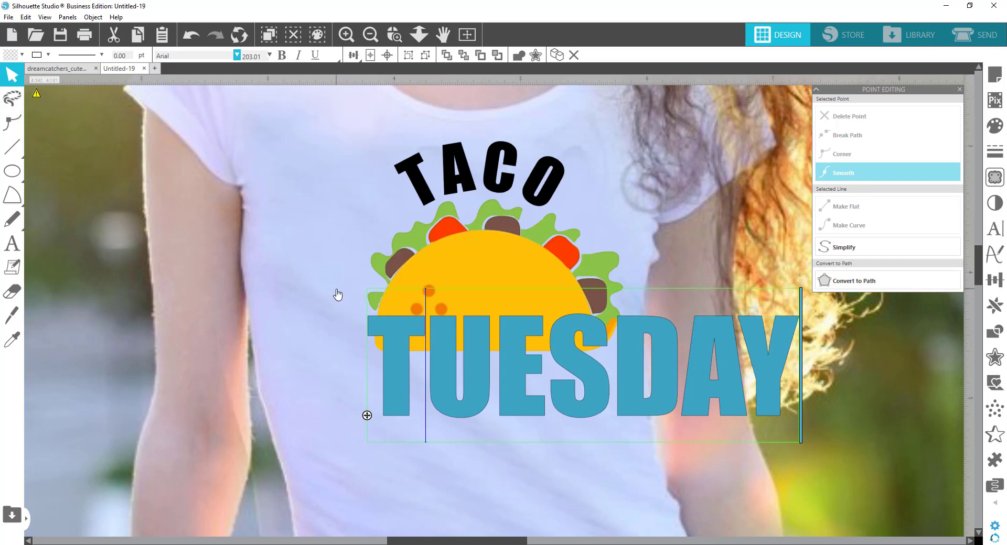
pyautogui.click(12, 82)
# Shrink the TUESDAY text to about 1.675 in wide and place it directly beneath the taco
pyautogui.click(450, 359)
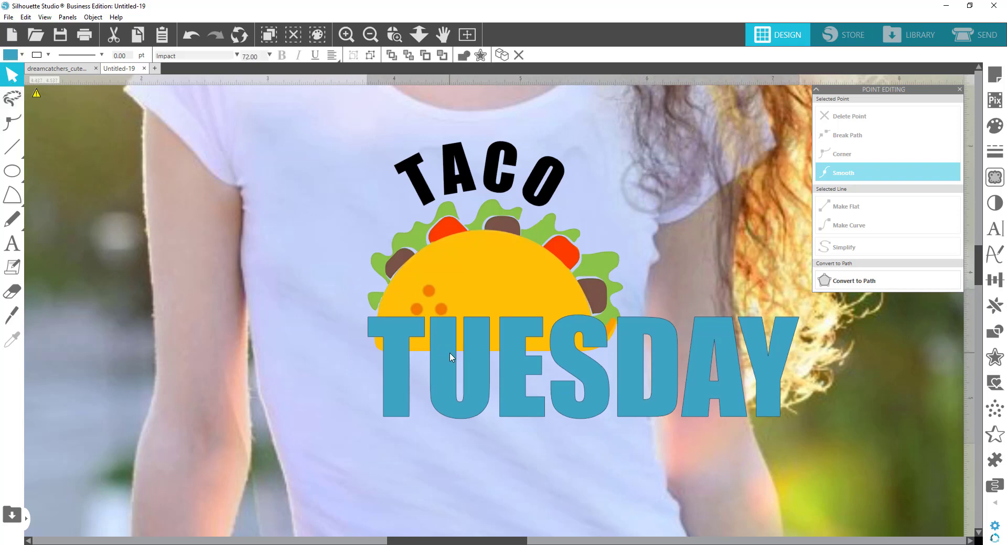
pyautogui.moveTo(503, 385); pyautogui.dragTo(413, 432)
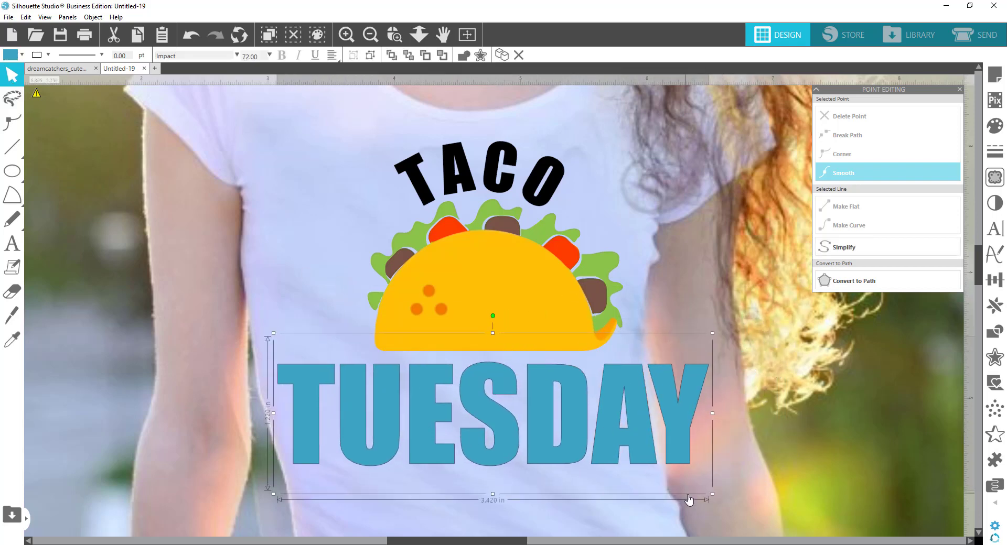
pyautogui.moveTo(711, 495); pyautogui.dragTo(492, 415)
pyautogui.moveTo(425, 386); pyautogui.dragTo(528, 393)
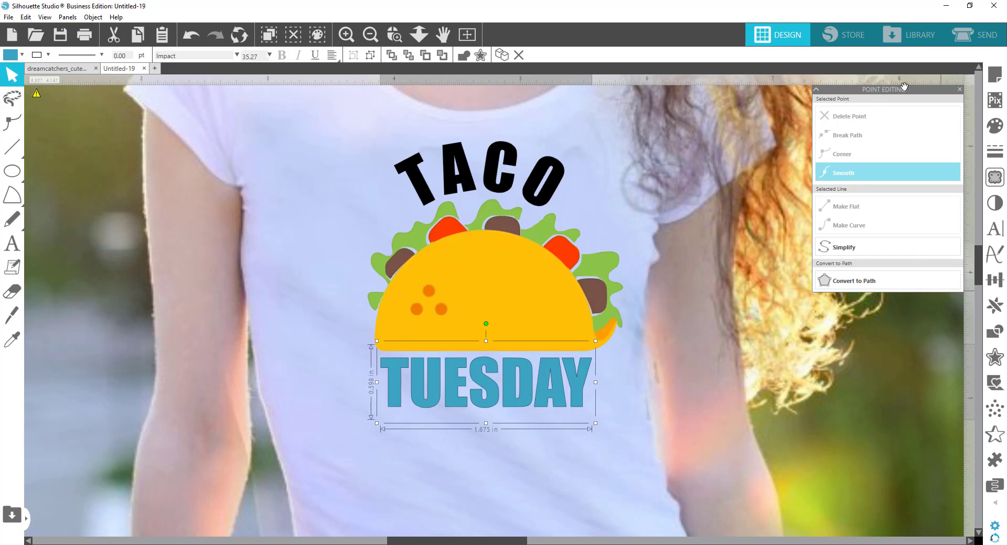
# Set the TUESDAY text's character spacing to 120% and recenter the word slightly lower under the taco
pyautogui.click(992, 230)
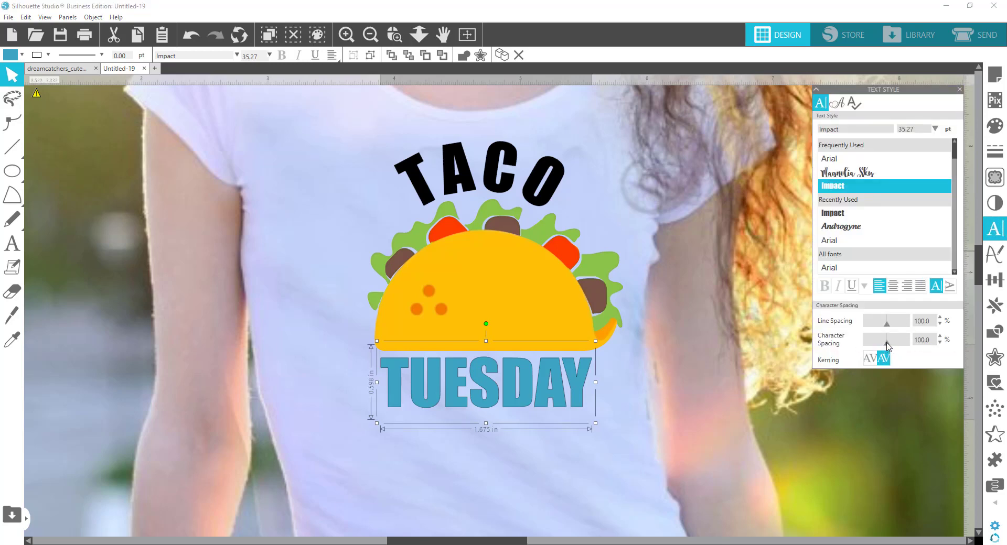
pyautogui.moveTo(886, 344); pyautogui.dragTo(892, 346)
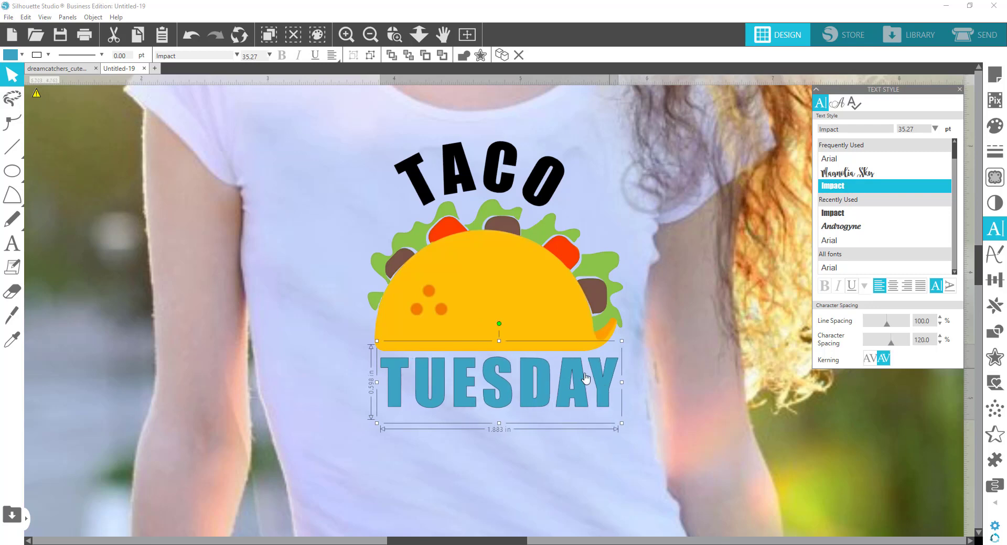
pyautogui.moveTo(530, 391); pyautogui.dragTo(522, 394)
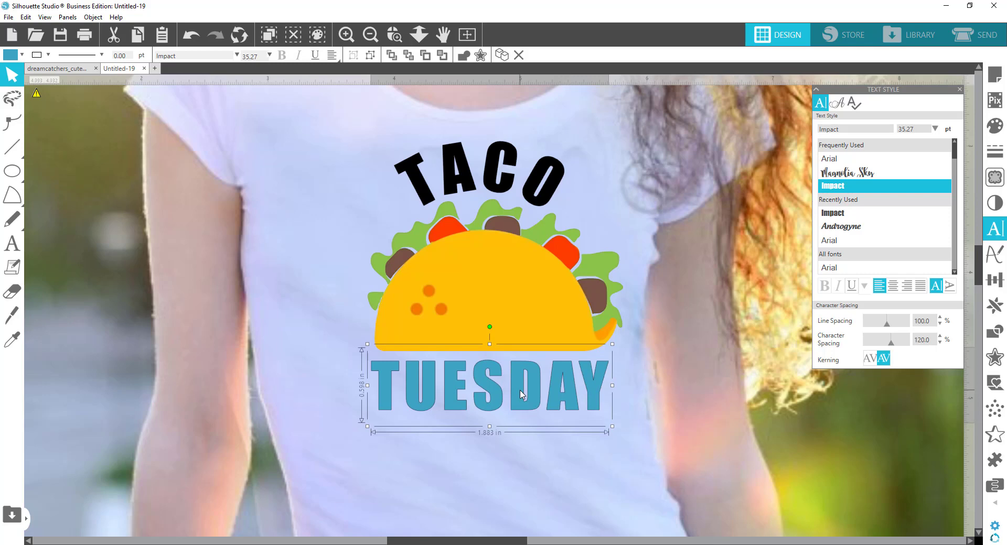
# Fill the TUESDAY text with black
pyautogui.click(9, 56)
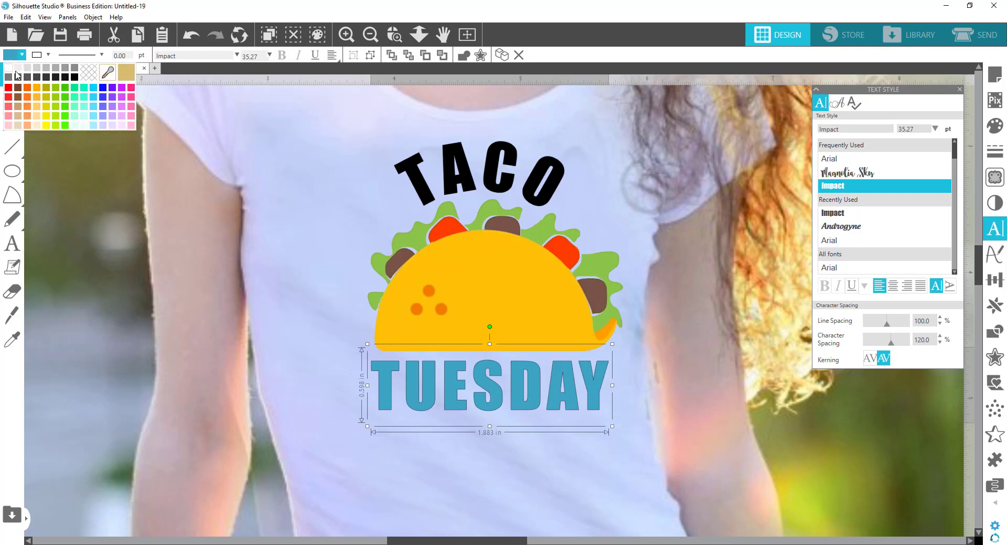
pyautogui.click(74, 77)
pyautogui.click(366, 338)
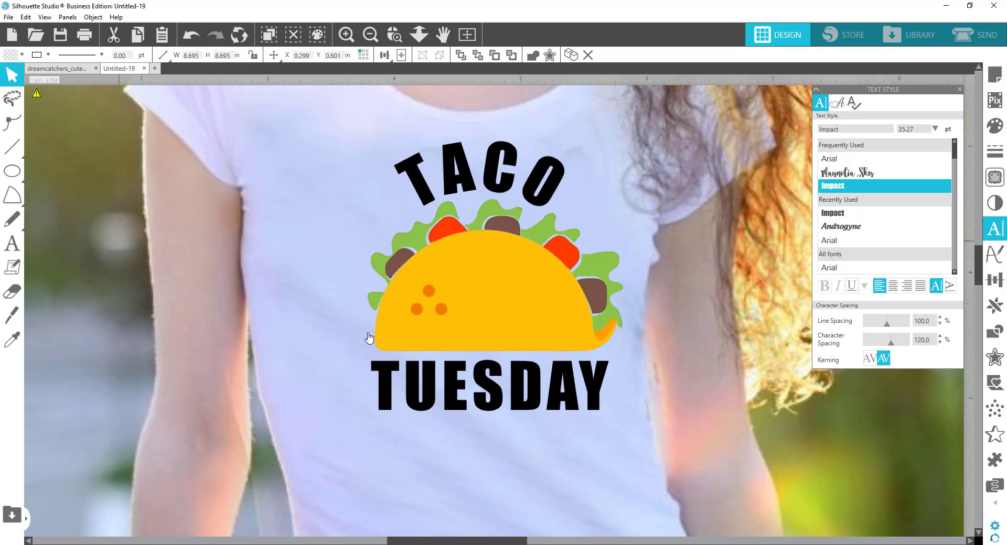
# Nudge the taco down closer to TUESDAY and lower the curved TACO lettering slightly to match
pyautogui.click(497, 274)
pyautogui.press('Down')
pyautogui.press('Down')
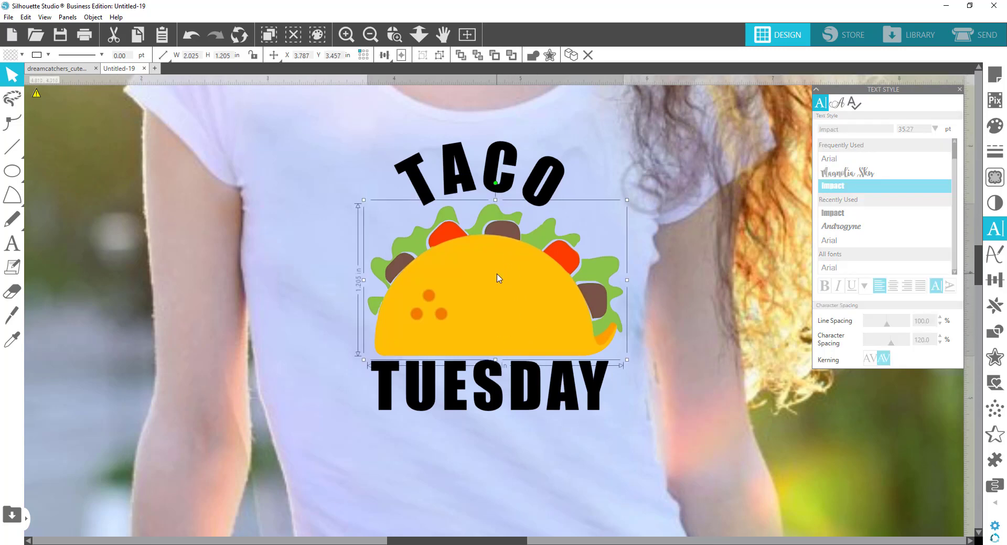
pyautogui.click(493, 189)
pyautogui.moveTo(491, 185); pyautogui.dragTo(495, 192)
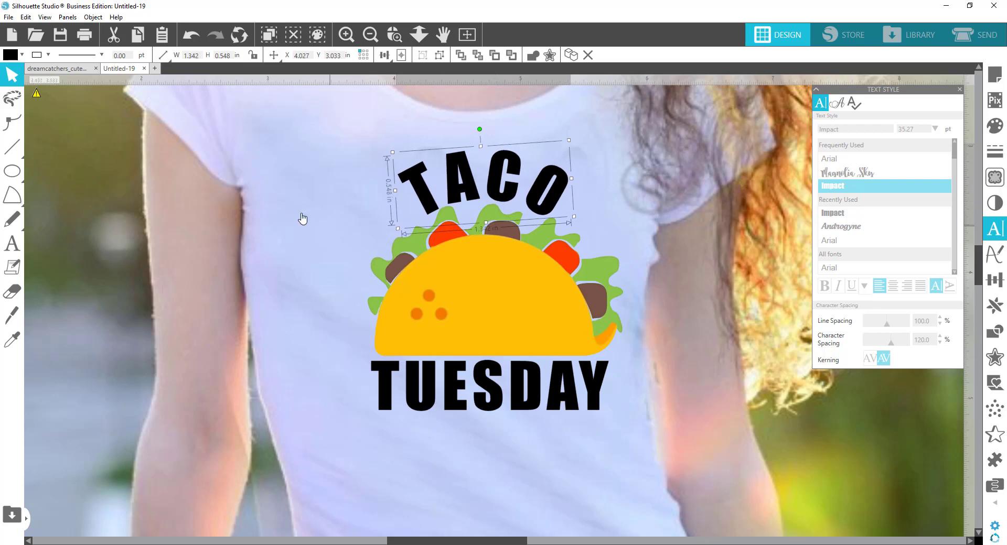
# Nudge the curved TACO lettering up and left, then enlarge it to about 1.59 in wide above the taco
pyautogui.click(375, 36)
pyautogui.click(375, 36)
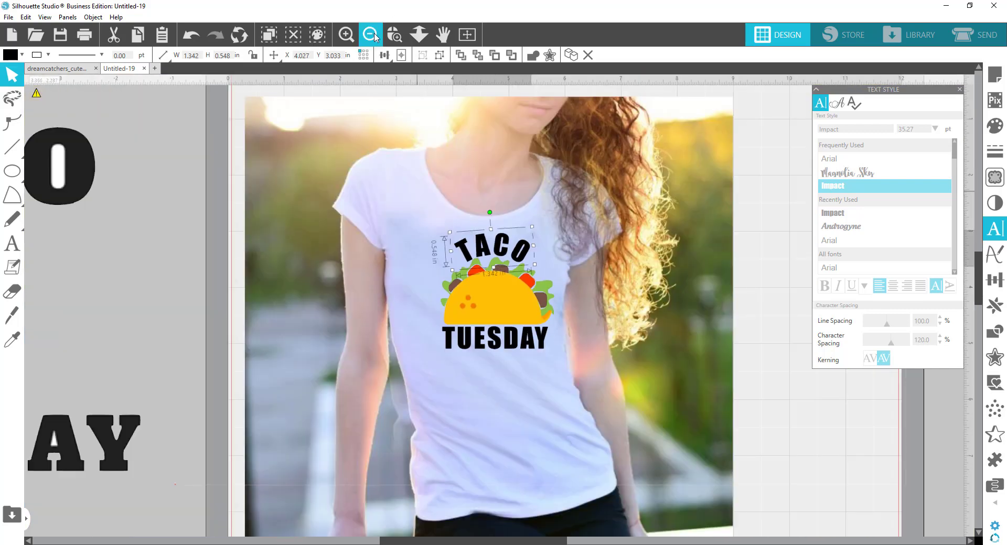
pyautogui.click(739, 274)
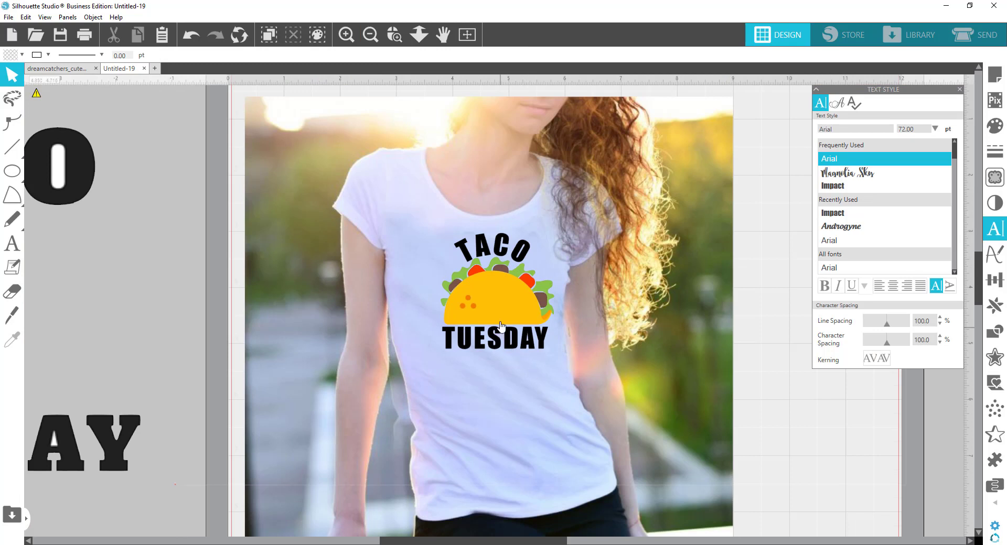
pyautogui.click(505, 250)
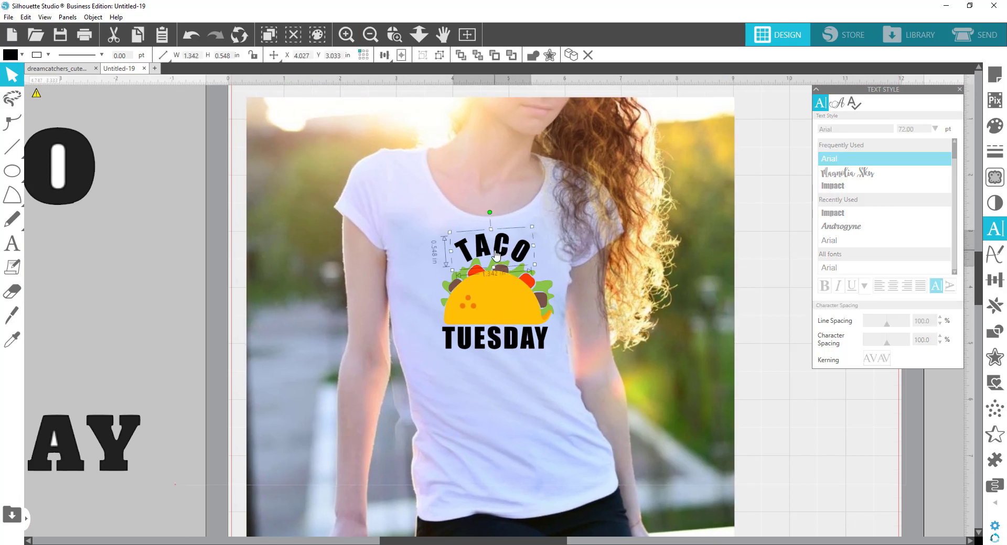
pyautogui.press('Up')
pyautogui.press('Up')
pyautogui.press('Left')
pyautogui.press('Left')
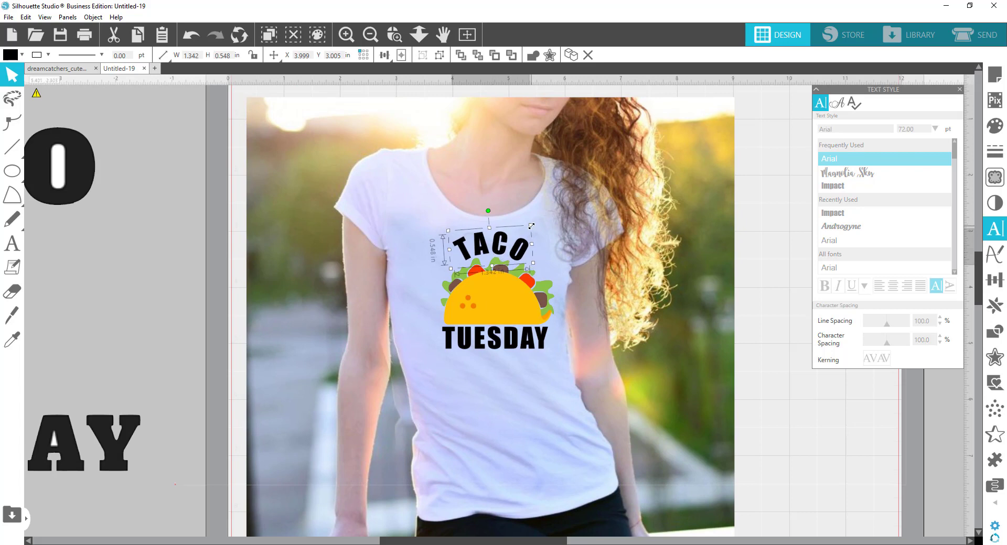
pyautogui.moveTo(532, 225); pyautogui.dragTo(537, 221)
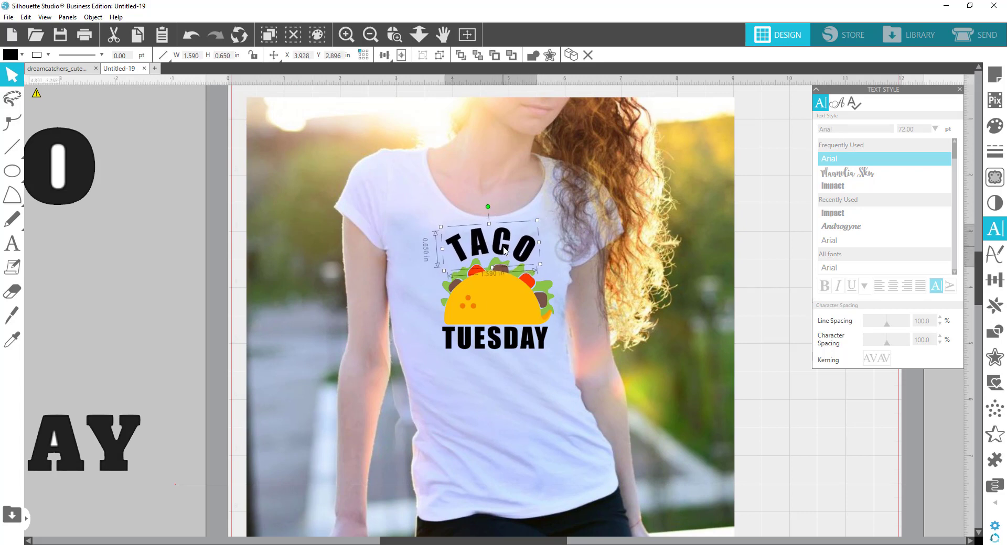
pyautogui.moveTo(504, 250); pyautogui.dragTo(506, 253)
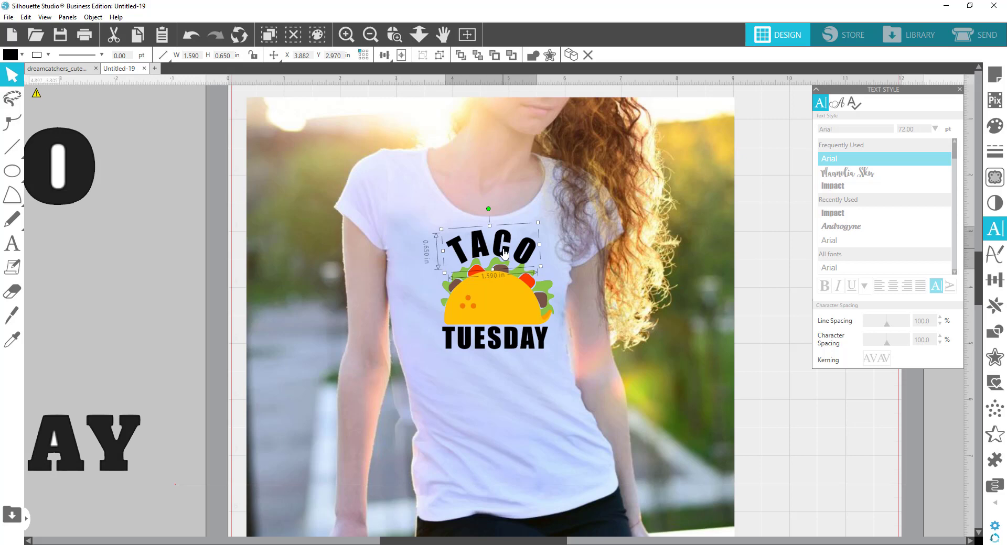
# Move the curved TACO lettering off the page and shift the shirt photo to center the tee behind the taco
pyautogui.moveTo(501, 252); pyautogui.dragTo(136, 283)
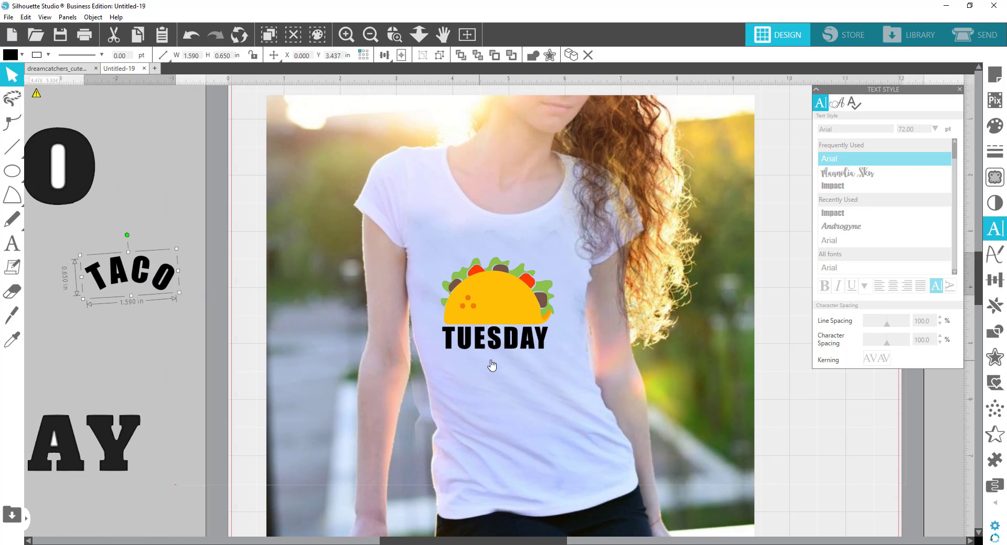
pyautogui.moveTo(555, 370); pyautogui.dragTo(547, 370)
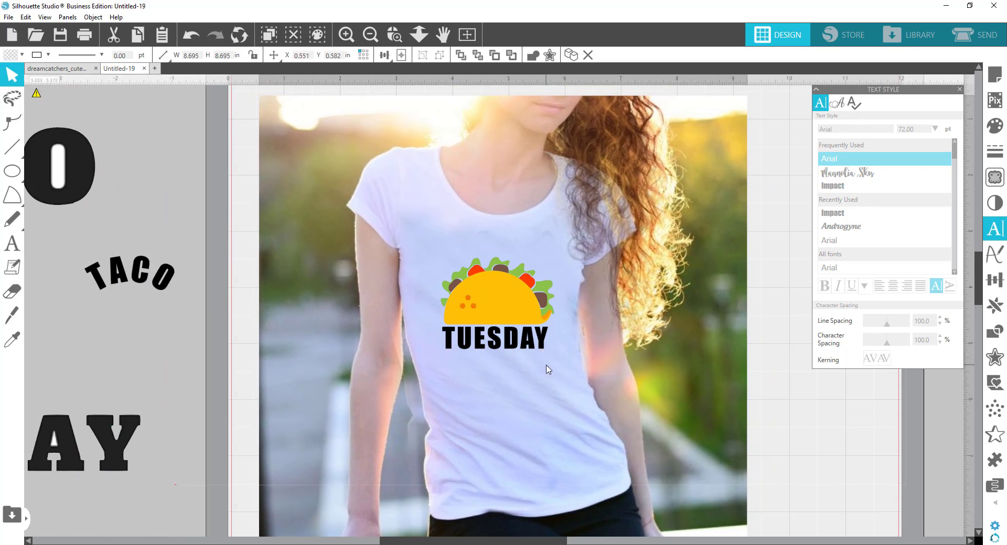
pyautogui.click(180, 294)
# Add a new straight text object reading TACO on the shirt above the taco graphic
pyautogui.click(12, 243)
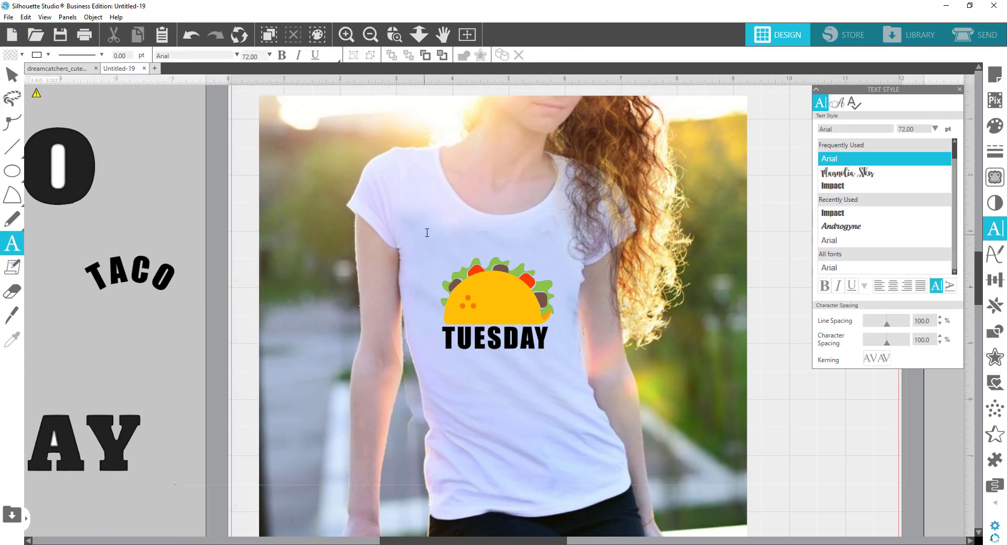
pyautogui.click(436, 231)
pyautogui.press('Escape')
pyautogui.write('TACO')
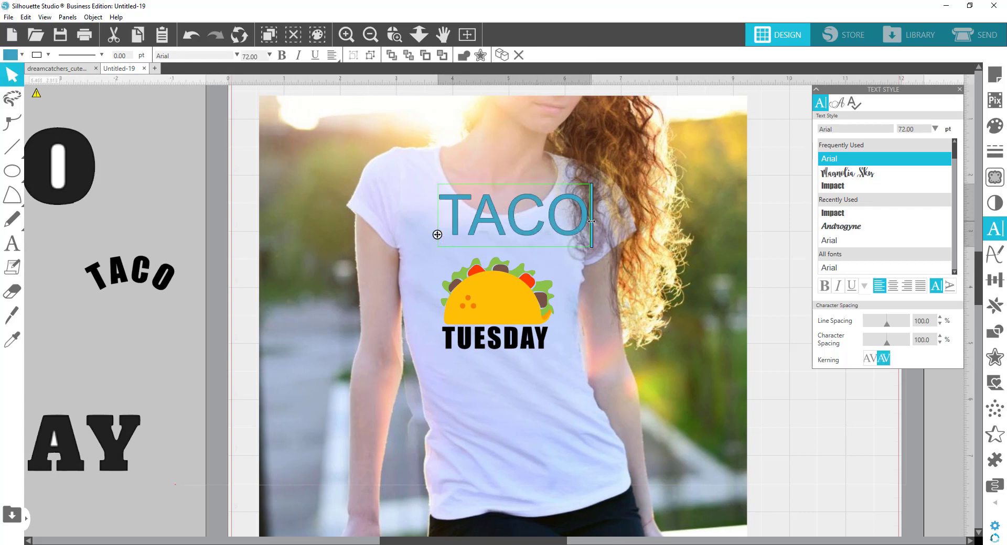
# Change the font of the straight TACO lettering above the taco to Impact
pyautogui.moveTo(589, 221); pyautogui.dragTo(450, 231)
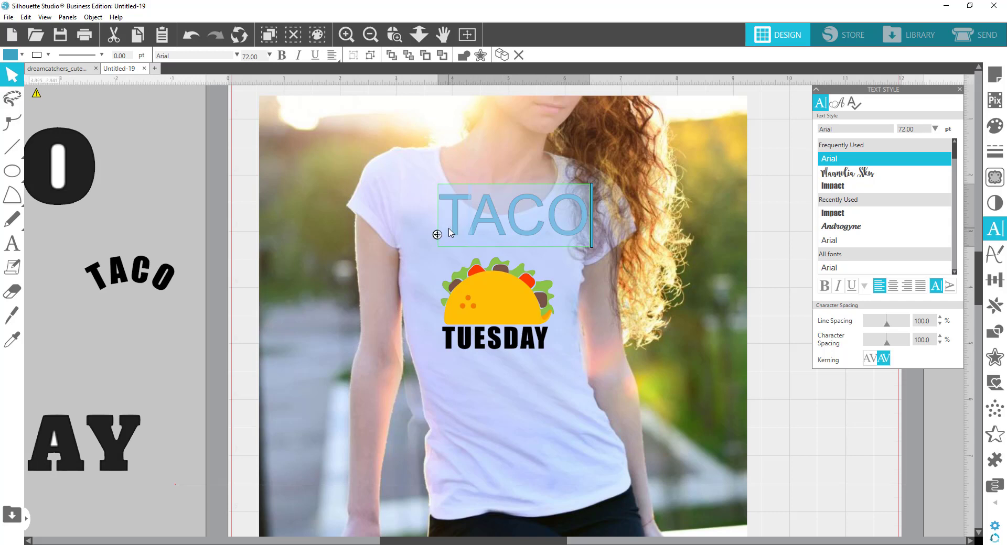
pyautogui.click(237, 55)
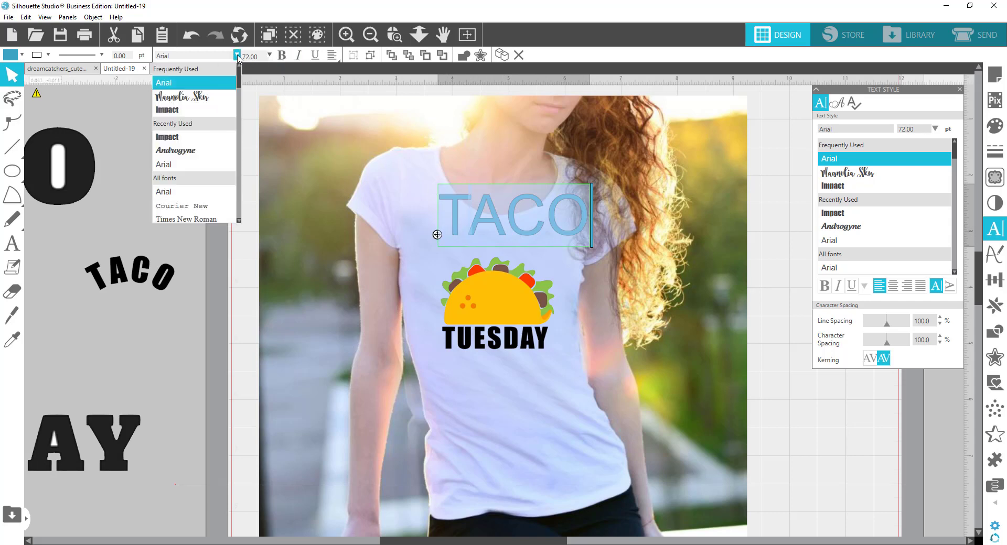
pyautogui.click(184, 111)
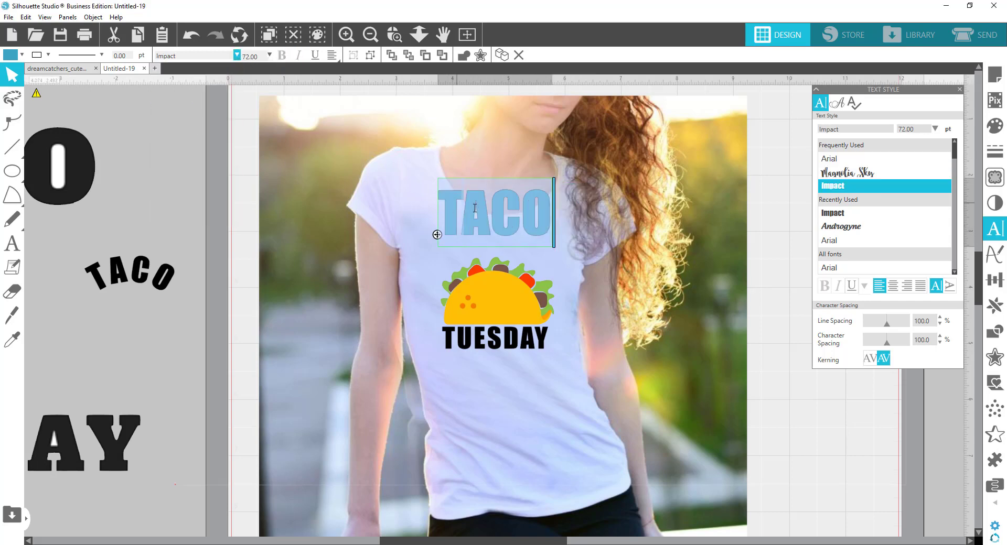
pyautogui.click(184, 211)
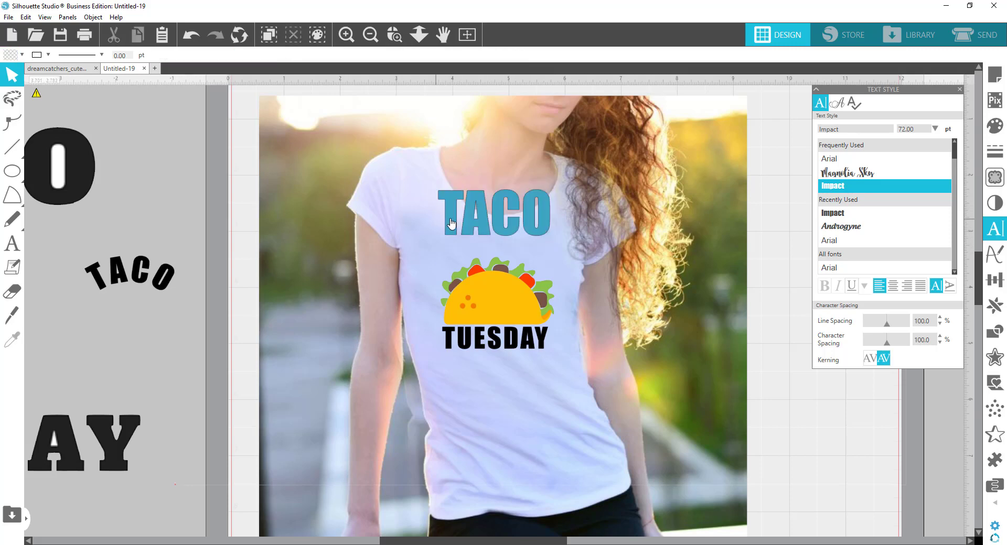
# Shrink the straight TACO to about 41.29 pt, set its character spacing to 140%, and position it just above the taco
pyautogui.click(453, 223)
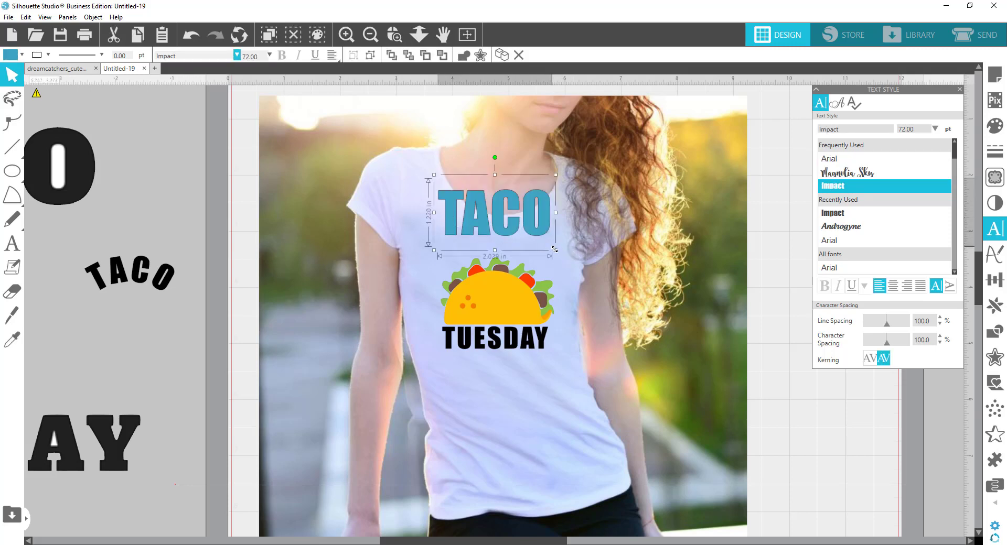
pyautogui.moveTo(555, 249); pyautogui.dragTo(527, 264)
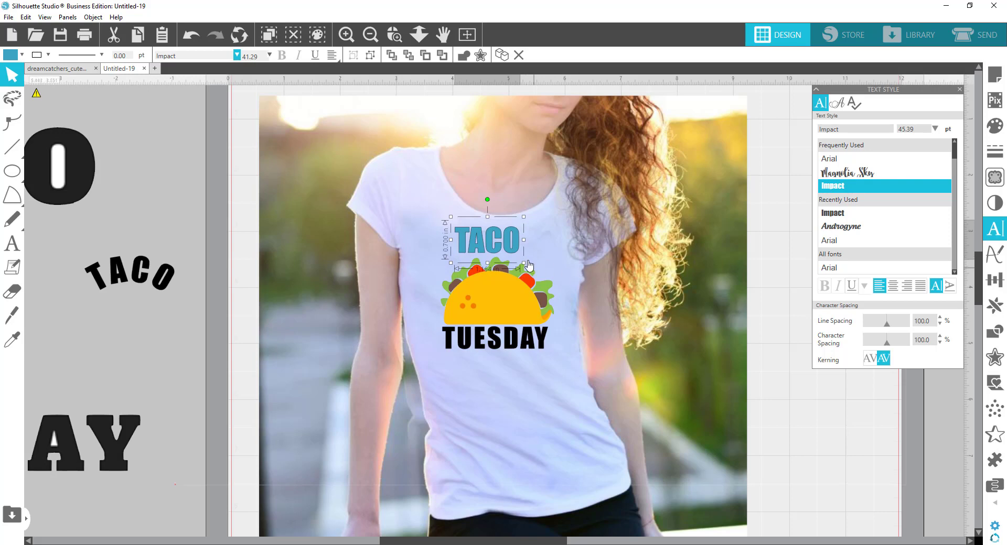
pyautogui.moveTo(887, 343); pyautogui.dragTo(896, 343)
pyautogui.moveTo(498, 250); pyautogui.dragTo(501, 253)
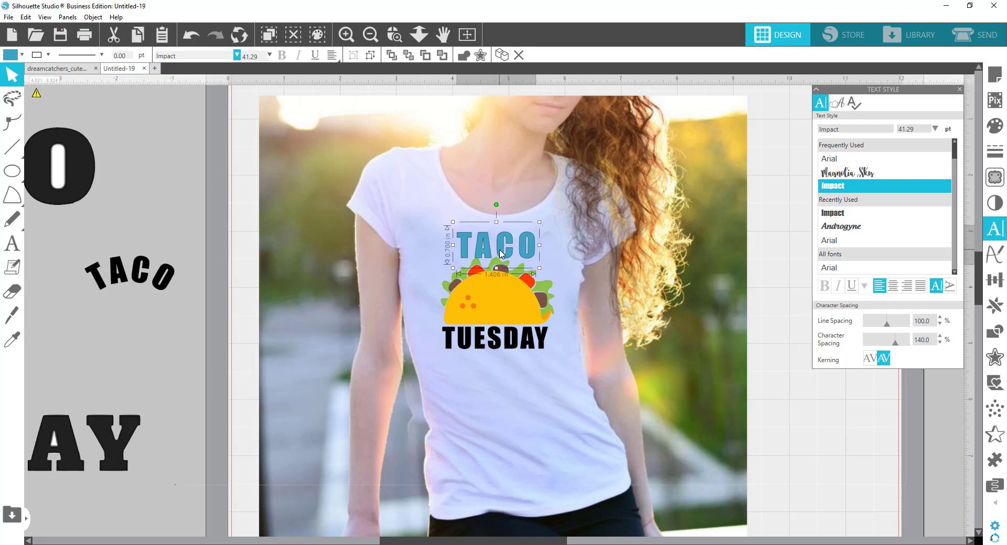
# Fill the straight TACO lettering with black to match TUESDAY
pyautogui.click(12, 57)
pyautogui.click(74, 77)
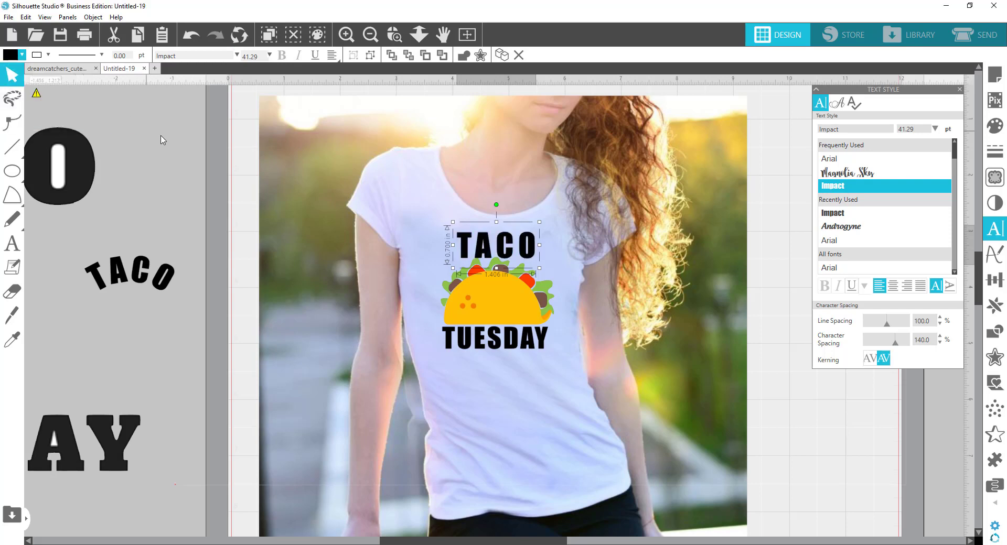
pyautogui.click(192, 160)
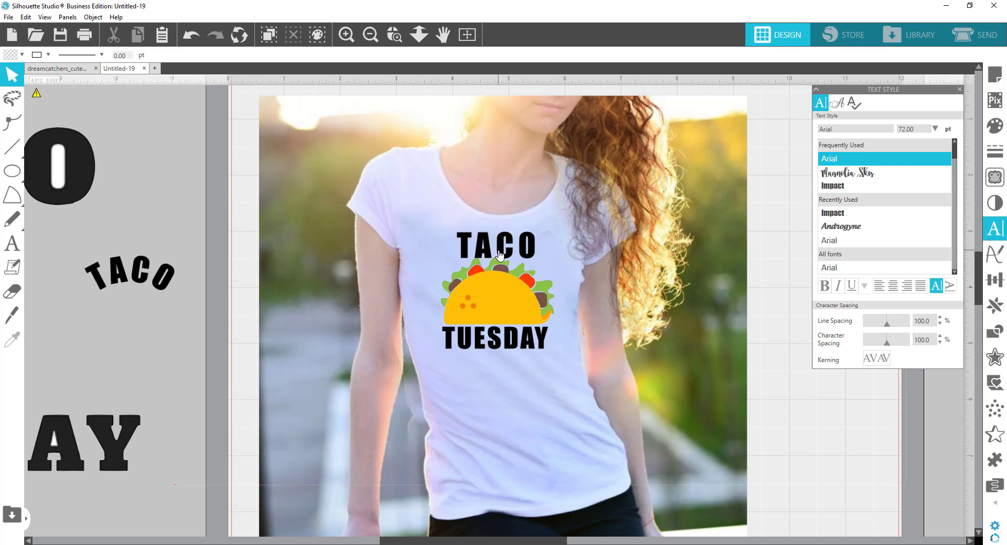
# Try the straight TACO centered on the yellow taco shell, scaled down to about 35.04 pt
pyautogui.moveTo(497, 253); pyautogui.dragTo(498, 311)
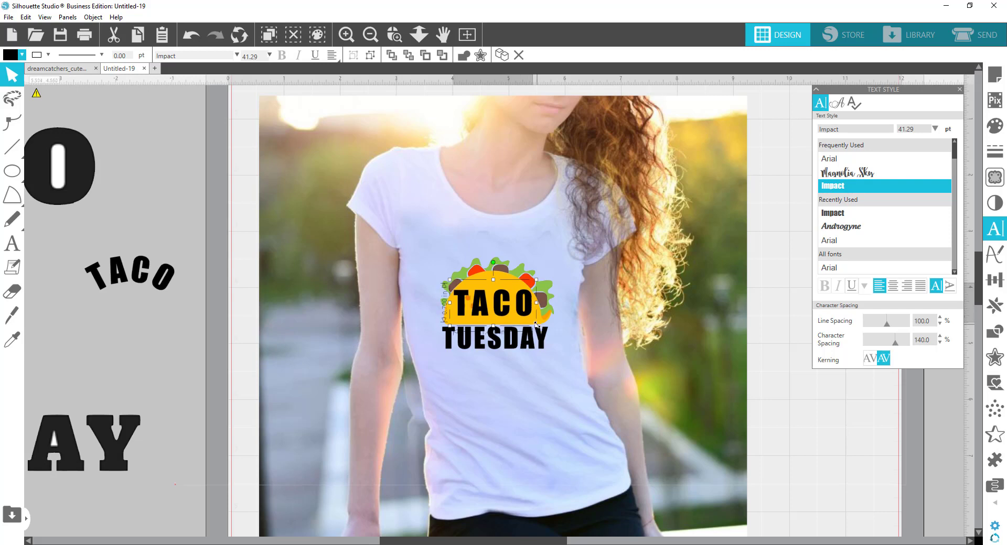
pyautogui.moveTo(537, 325)
pyautogui.mouseDown()
pyautogui.moveTo(502, 308)
pyautogui.moveTo(515, 308)
pyautogui.mouseUp()
pyautogui.click(513, 300)
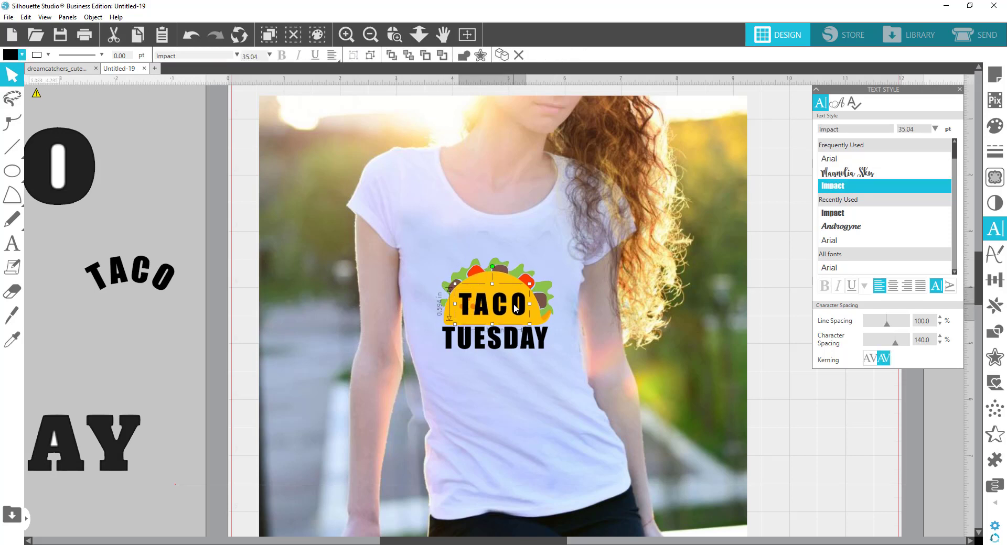
pyautogui.moveTo(515, 306); pyautogui.dragTo(515, 304)
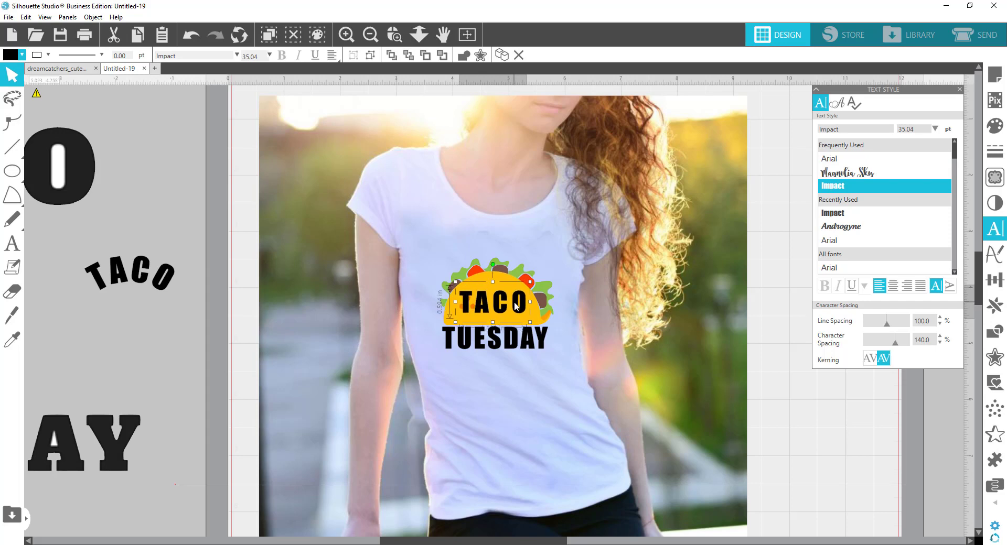
# Move the straight TACO off the page, above the spare curved lettering
pyautogui.moveTo(516, 306); pyautogui.dragTo(516, 251)
pyautogui.doubleClick(514, 251)
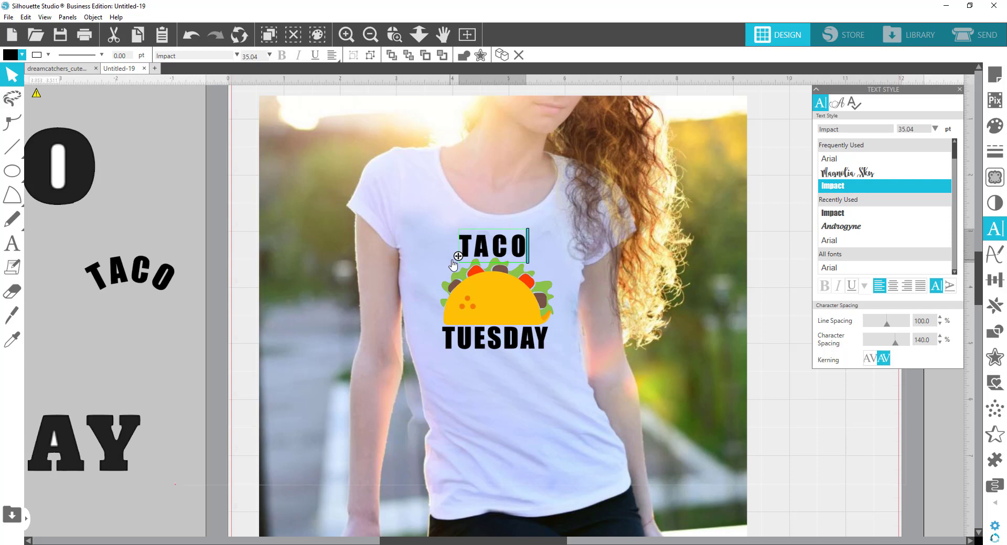
pyautogui.moveTo(457, 256); pyautogui.dragTo(102, 216)
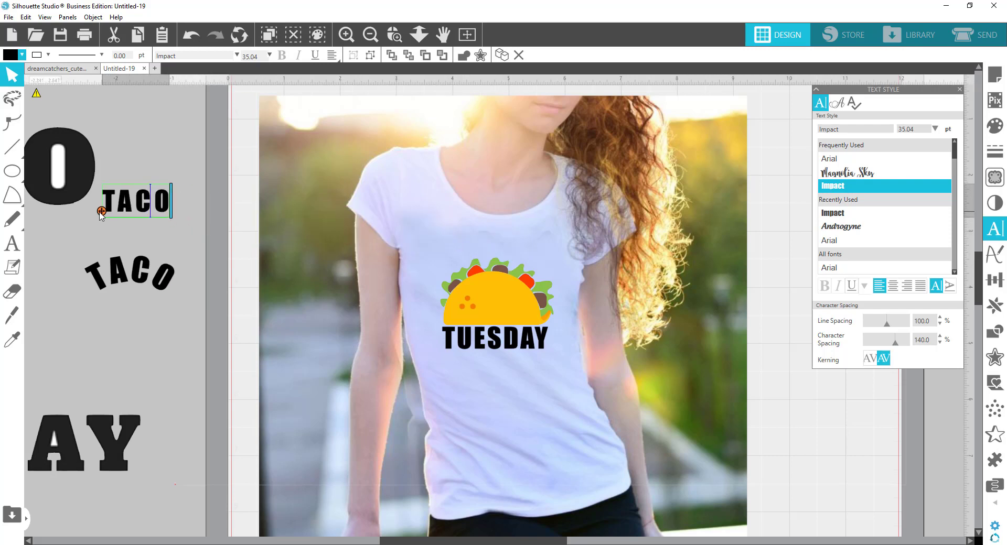
# Bring the curved TACO back above the taco, scaled down to about 1.04 in wide and rotated slightly to level it
pyautogui.moveTo(119, 275); pyautogui.dragTo(482, 251)
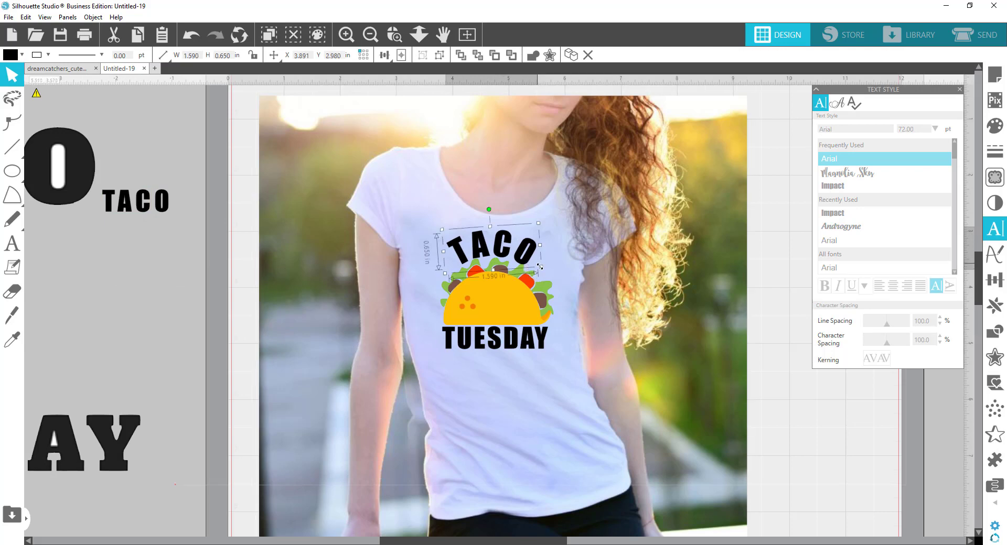
pyautogui.moveTo(539, 267); pyautogui.dragTo(499, 254)
pyautogui.click(485, 245)
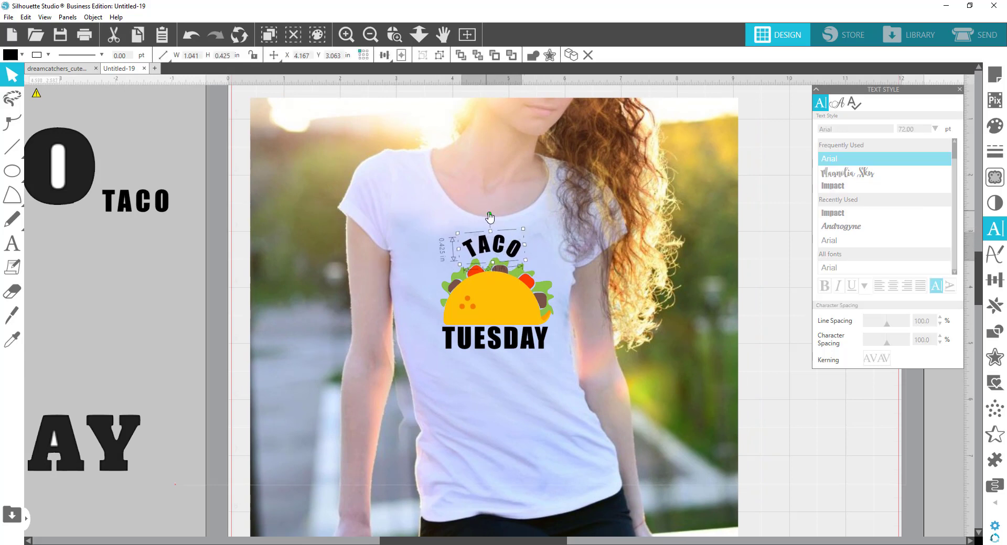
pyautogui.moveTo(489, 216); pyautogui.dragTo(491, 216)
pyautogui.click(247, 305)
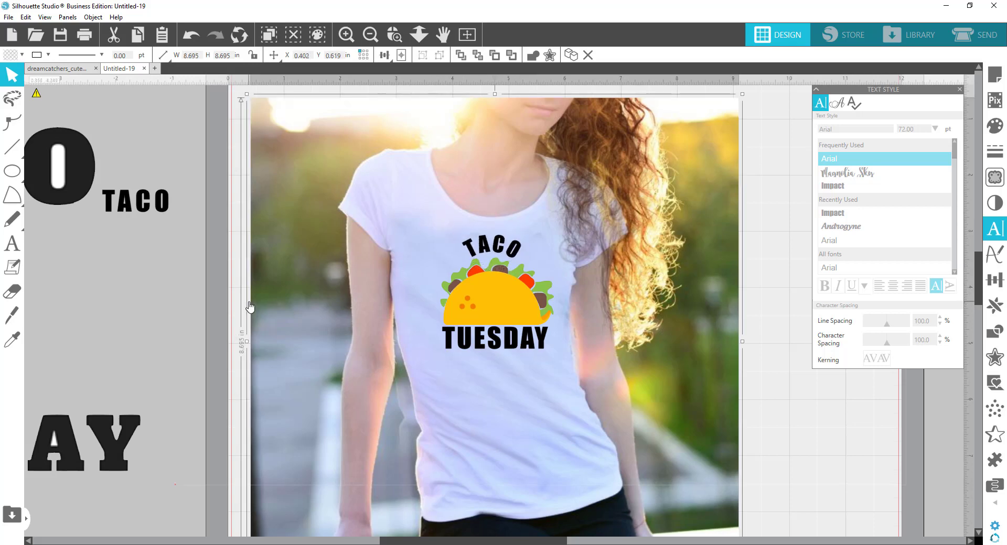
# Scale the taco graphic down to about 1.82 in wide and move TUESDAY up toward it
pyautogui.click(485, 304)
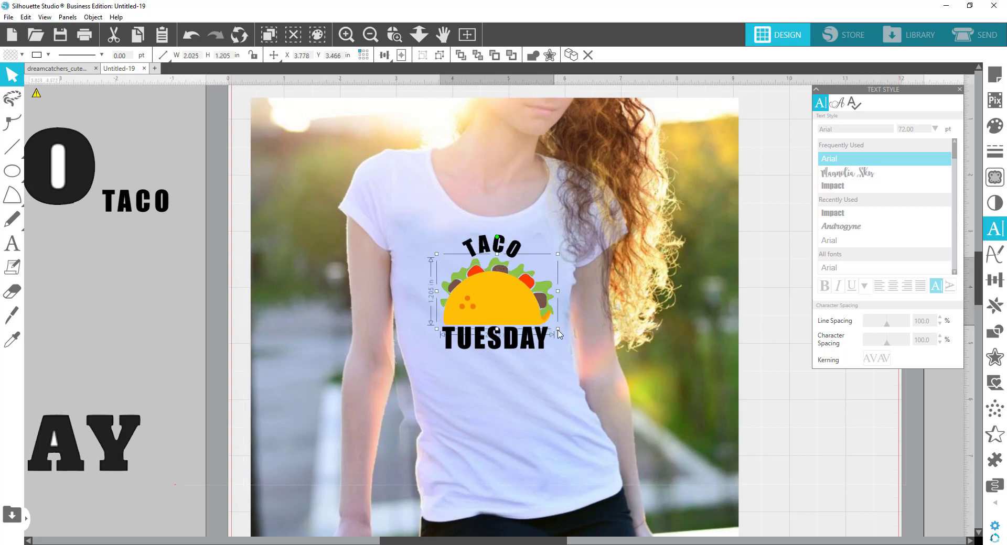
pyautogui.moveTo(557, 330); pyautogui.dragTo(521, 305)
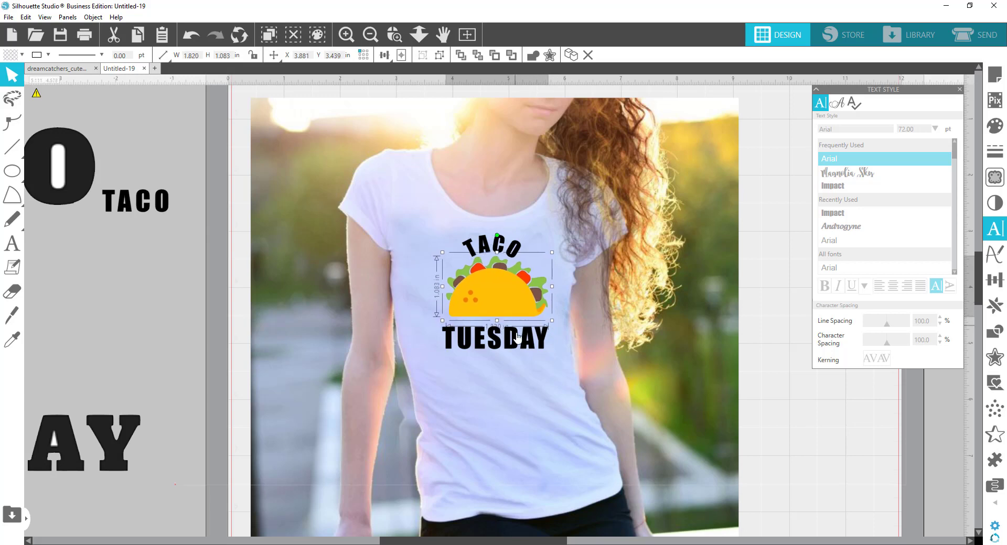
pyautogui.moveTo(512, 345); pyautogui.dragTo(510, 339)
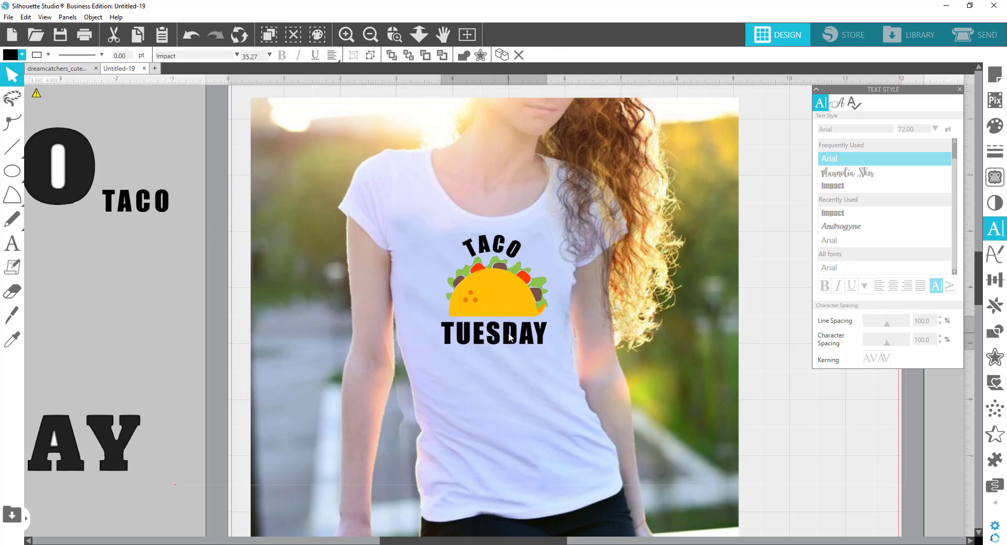
pyautogui.click(173, 327)
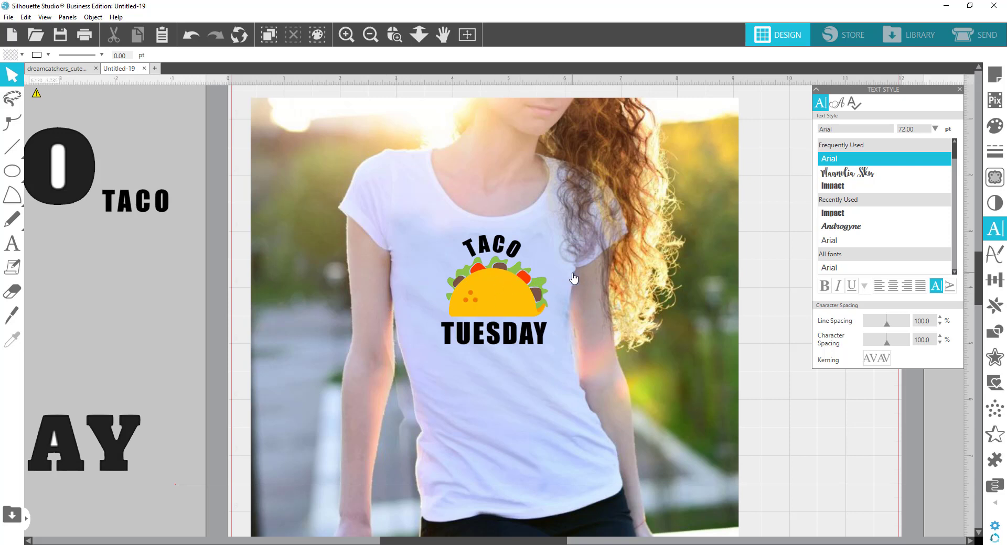
# Nudge the taco slightly up and left, and fine-tune TUESDAY so it sits closer beneath it
pyautogui.click(487, 302)
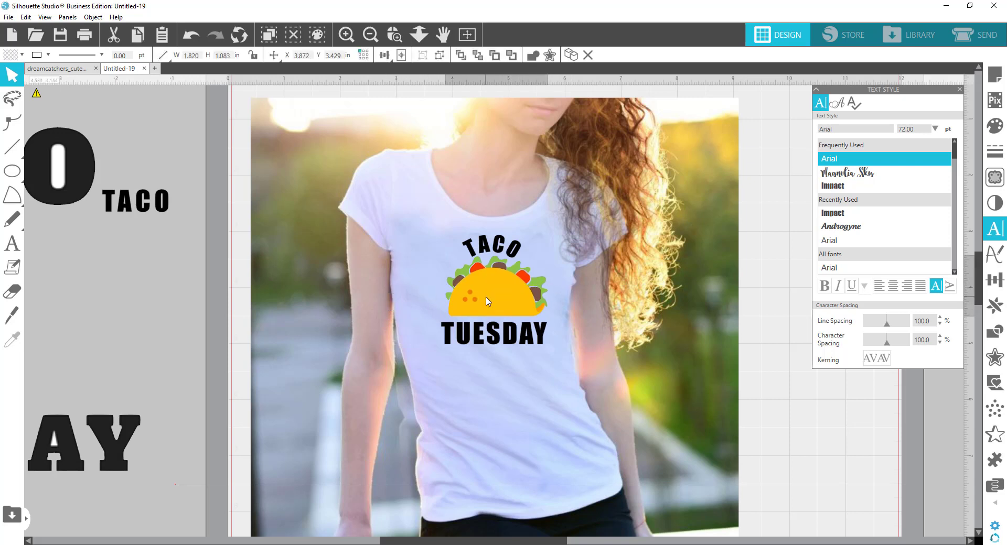
pyautogui.click(506, 337)
pyautogui.moveTo(507, 337); pyautogui.dragTo(507, 333)
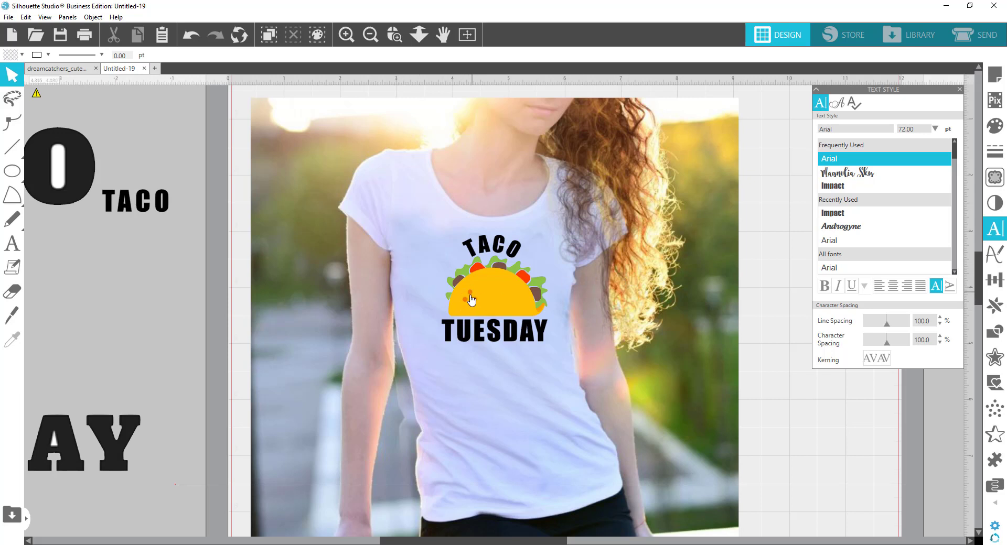
# Delete the leftover TACO and TUESDAY lettering beside the page and the shirt photo behind the design
pyautogui.moveTo(176, 223); pyautogui.dragTo(2, 122)
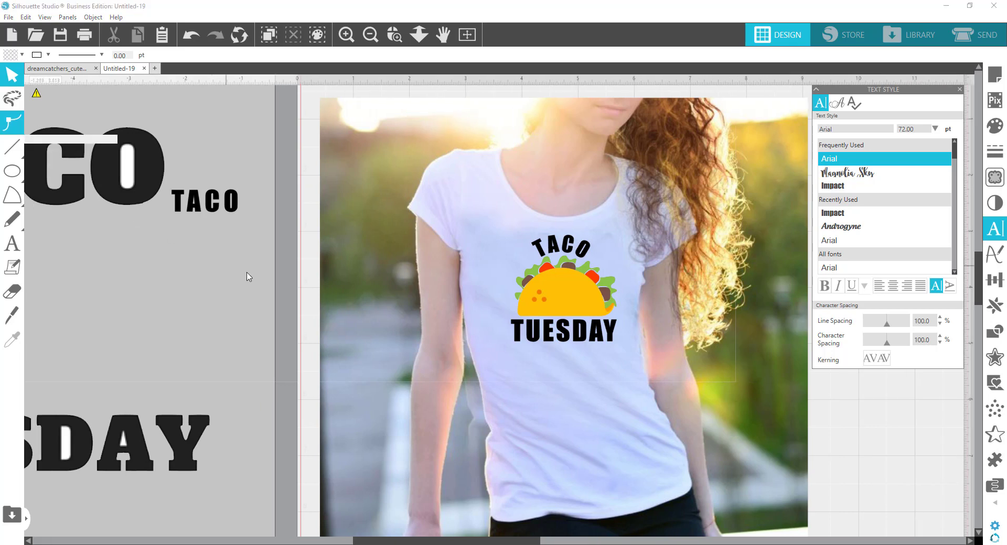
pyautogui.moveTo(253, 223); pyautogui.dragTo(100, 171)
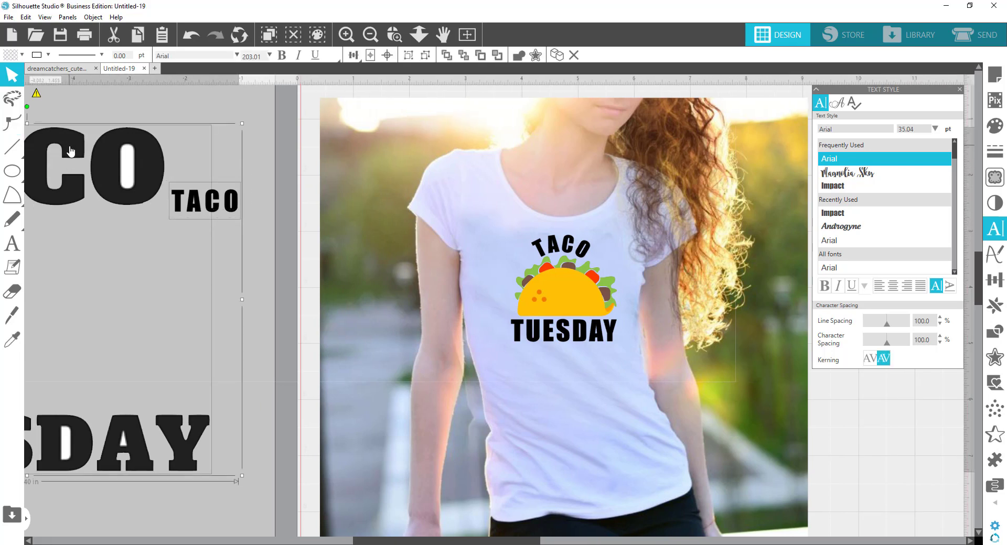
pyautogui.press('Delete')
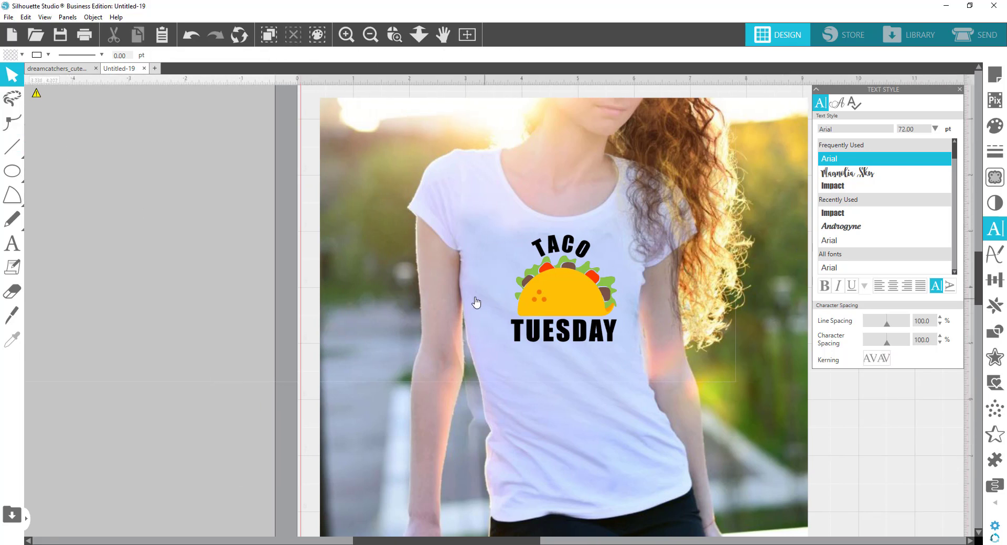
pyautogui.moveTo(471, 299); pyautogui.dragTo(45, 278)
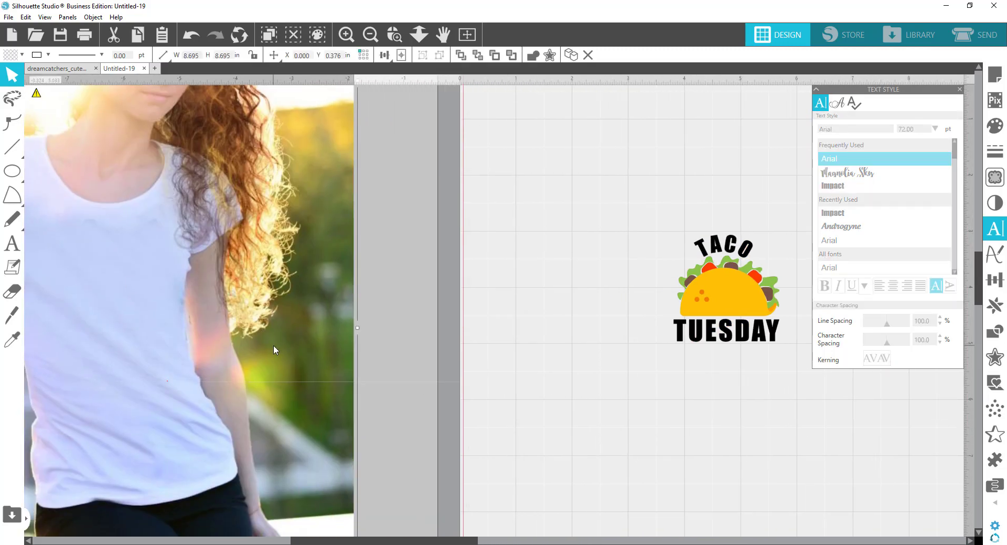
pyautogui.press('Delete')
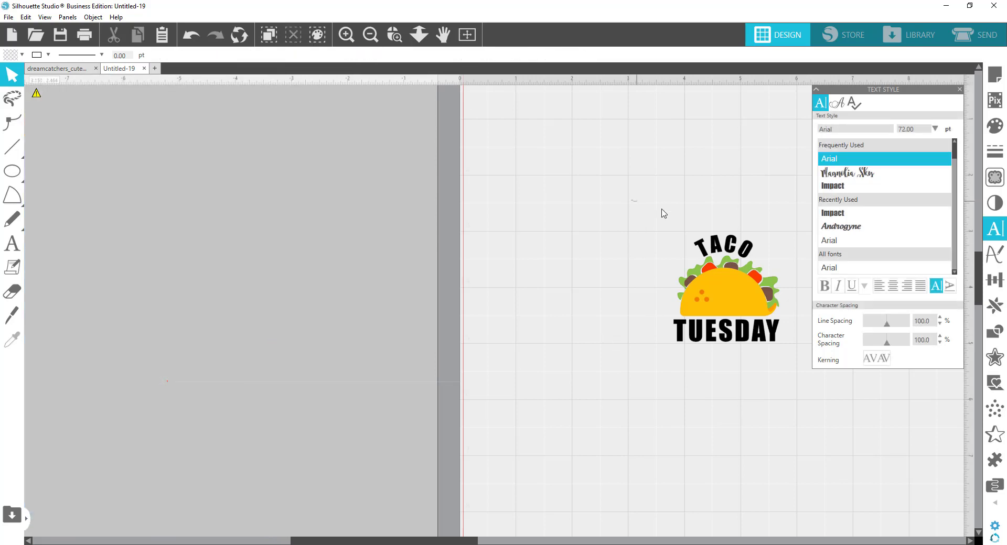
# Group the curved TACO, the taco graphic and TUESDAY into one design
pyautogui.moveTo(663, 213); pyautogui.dragTo(783, 352)
pyautogui.rightClick(760, 348)
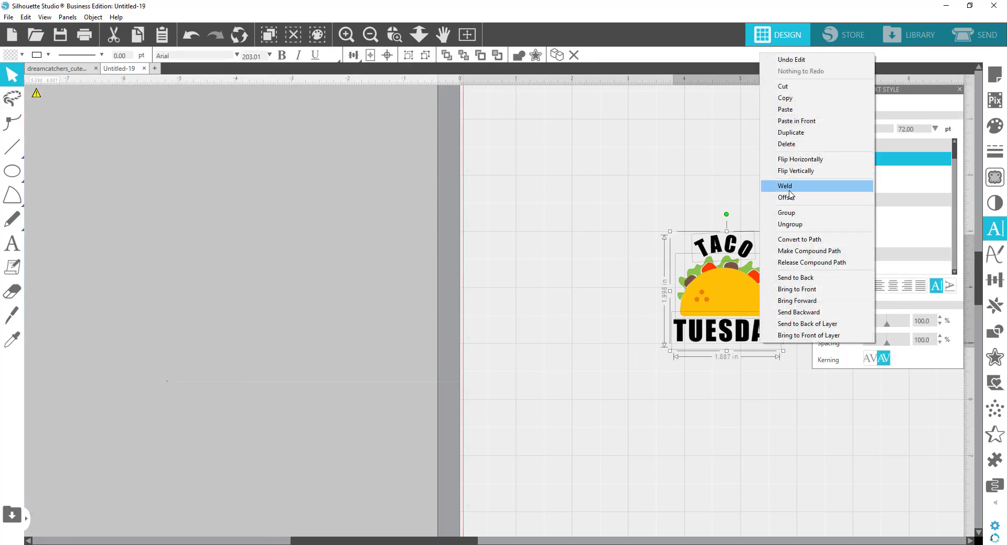
pyautogui.click(786, 213)
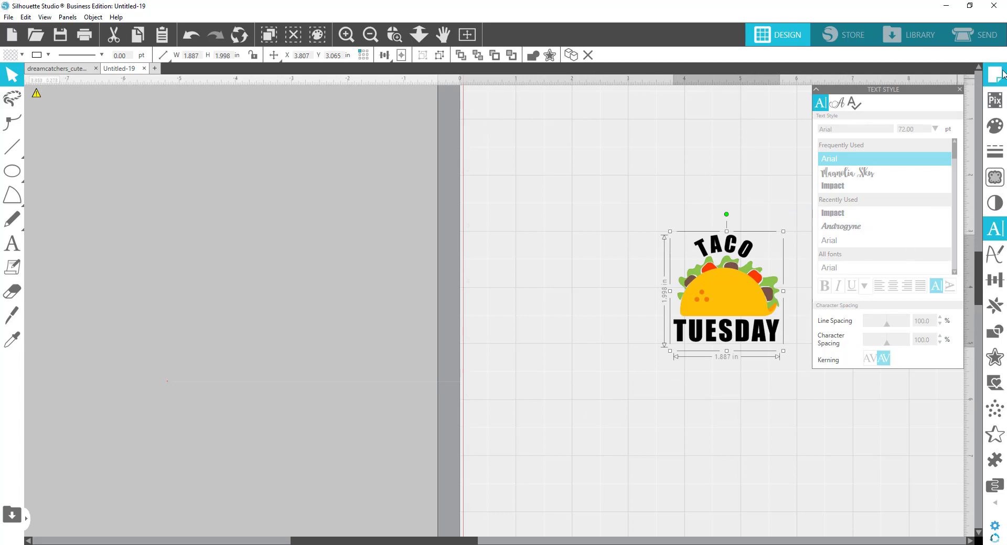
# Preview the cut lines in the Send workspace by fill color and select the stray large outline overlapping the page
pyautogui.click(982, 39)
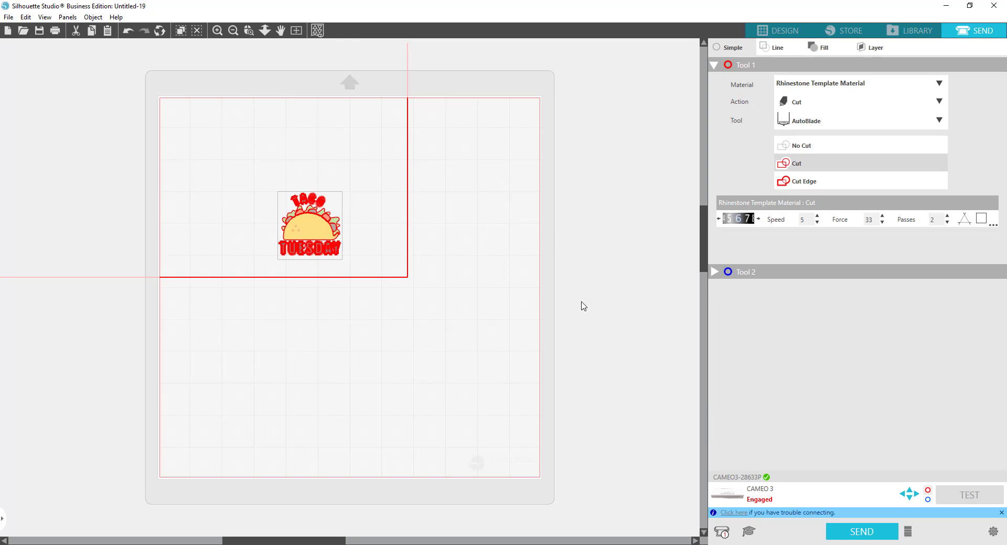
pyautogui.click(822, 49)
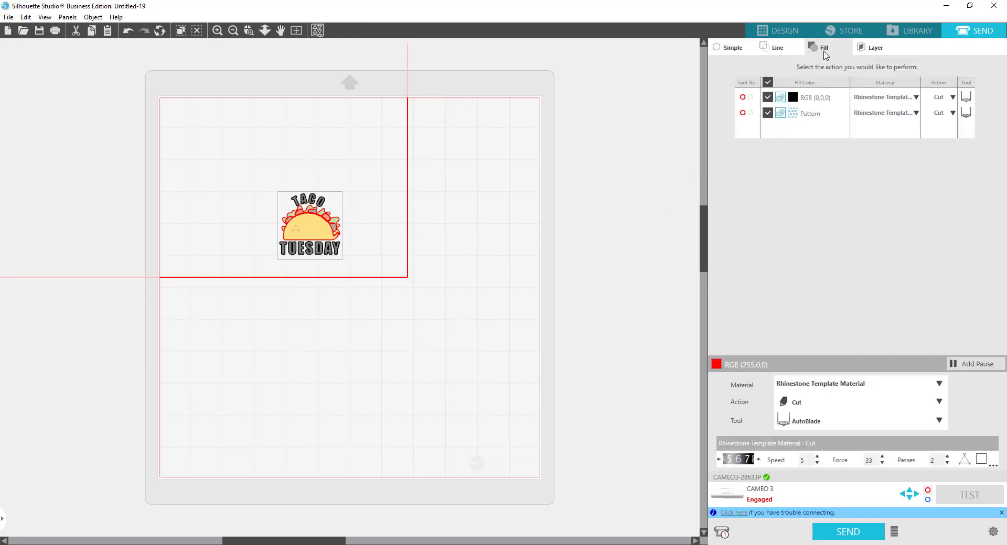
pyautogui.click(422, 288)
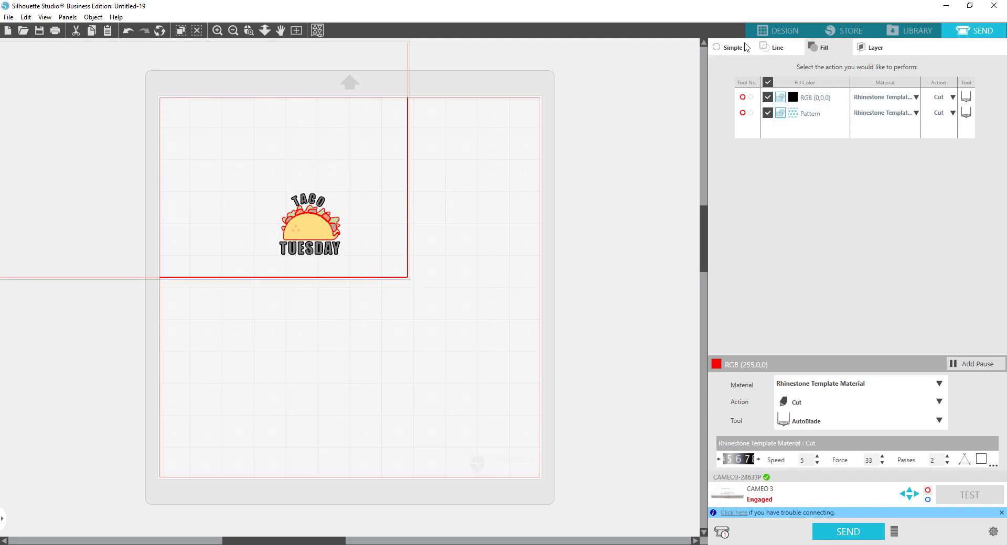
# Return to the design workspace and move the grouped taco design right to about X 6.28 in, Y 3.20 in
pyautogui.click(777, 30)
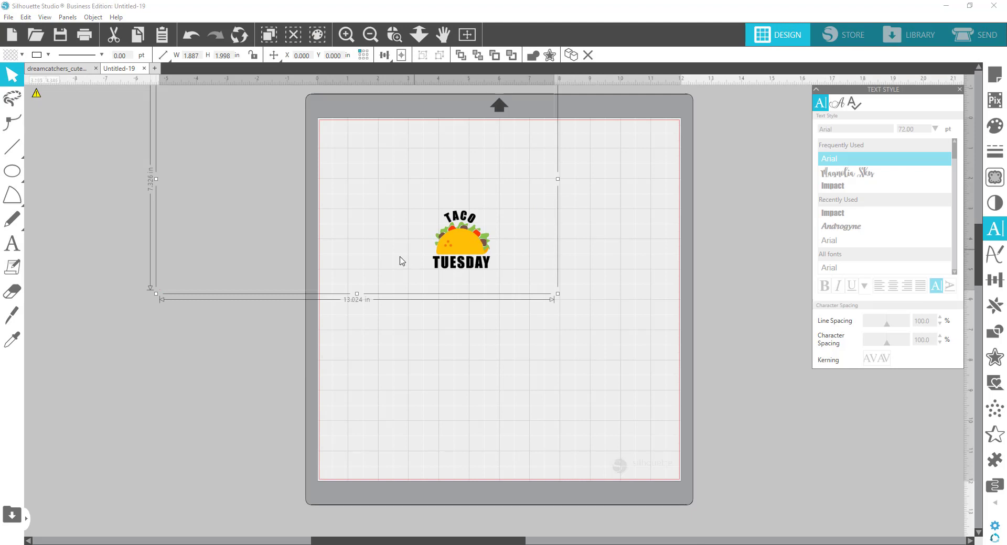
pyautogui.scroll(3, 394, 191)
pyautogui.click(353, 198)
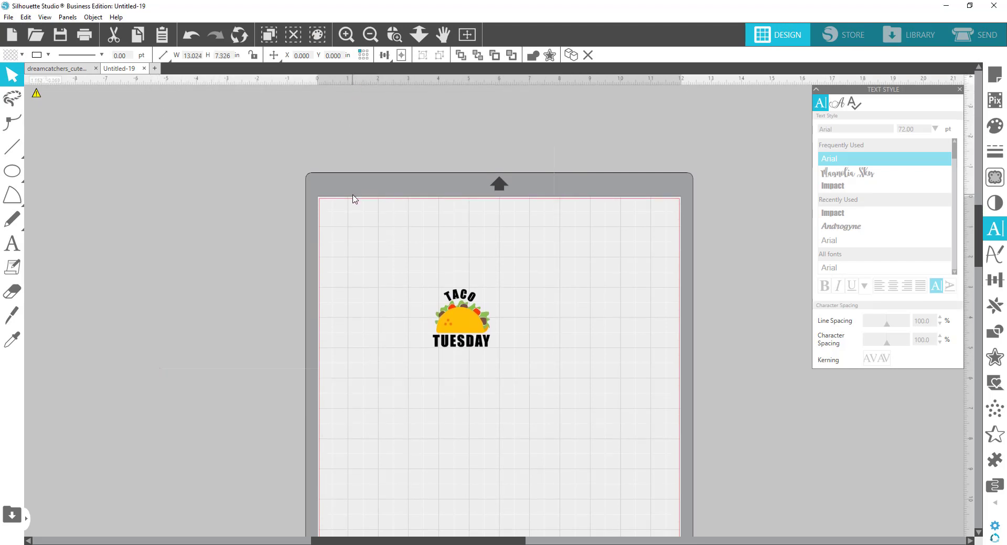
pyautogui.click(439, 311)
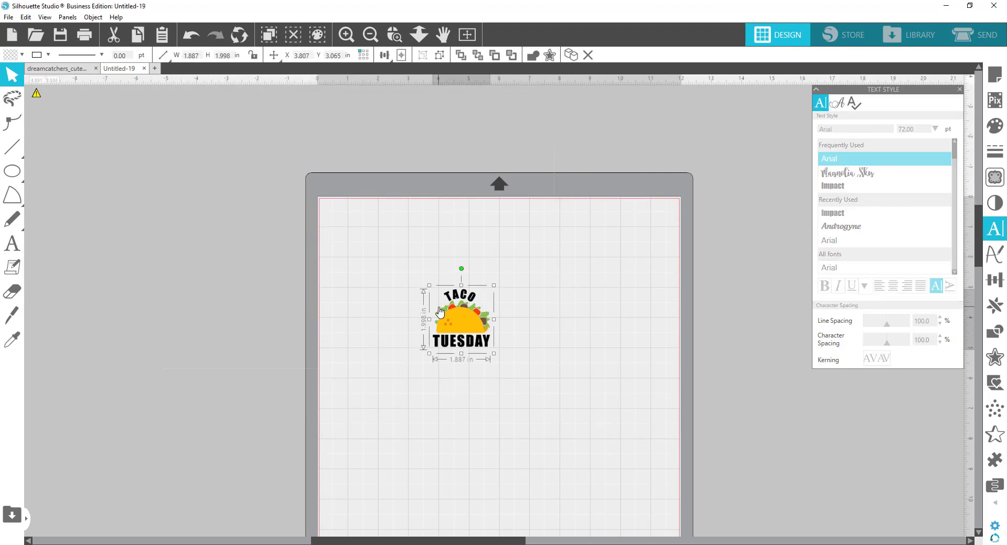
pyautogui.moveTo(440, 311); pyautogui.dragTo(512, 313)
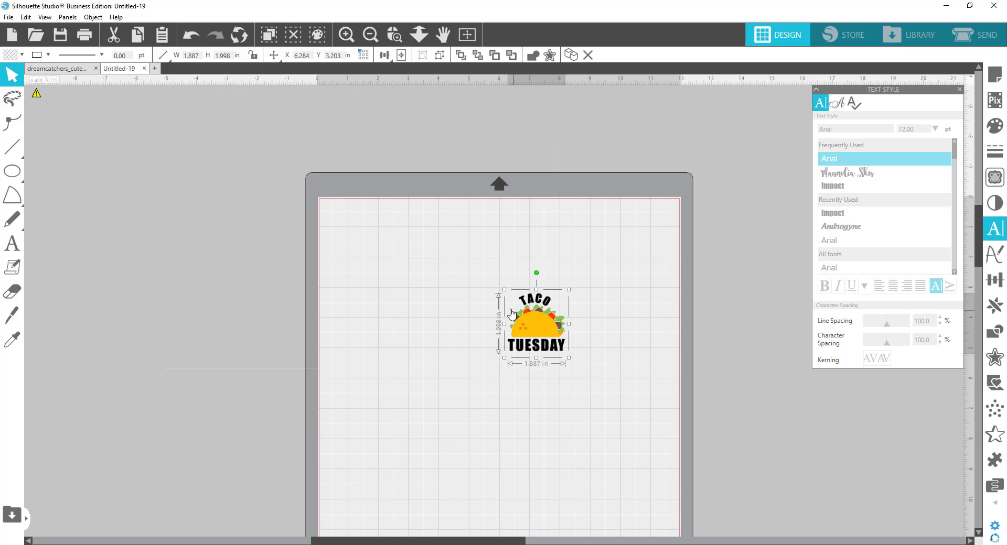
# Delete the stray large outline that overlaps the upper part of the page
pyautogui.click(426, 300)
pyautogui.click(375, 309)
pyautogui.click(393, 402)
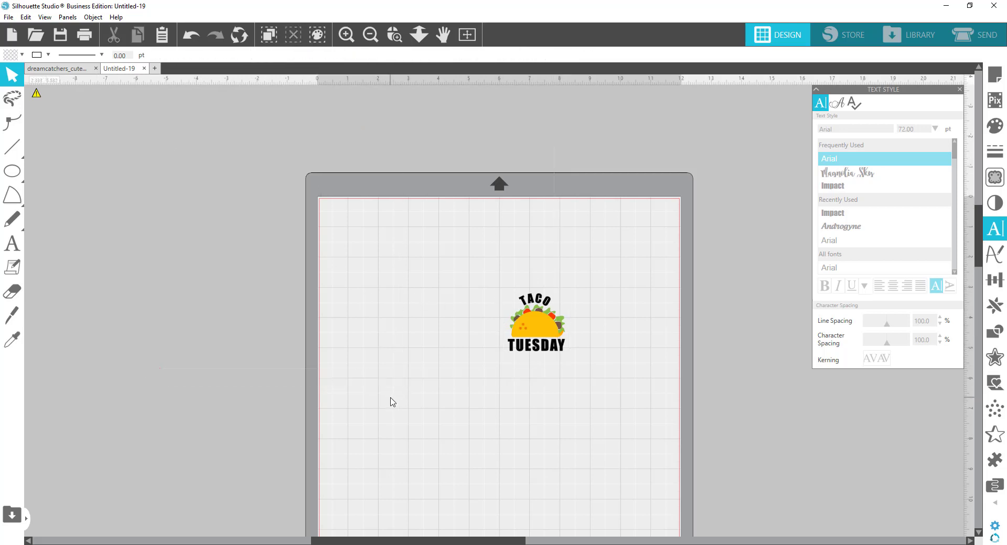
pyautogui.moveTo(411, 405); pyautogui.dragTo(174, 108)
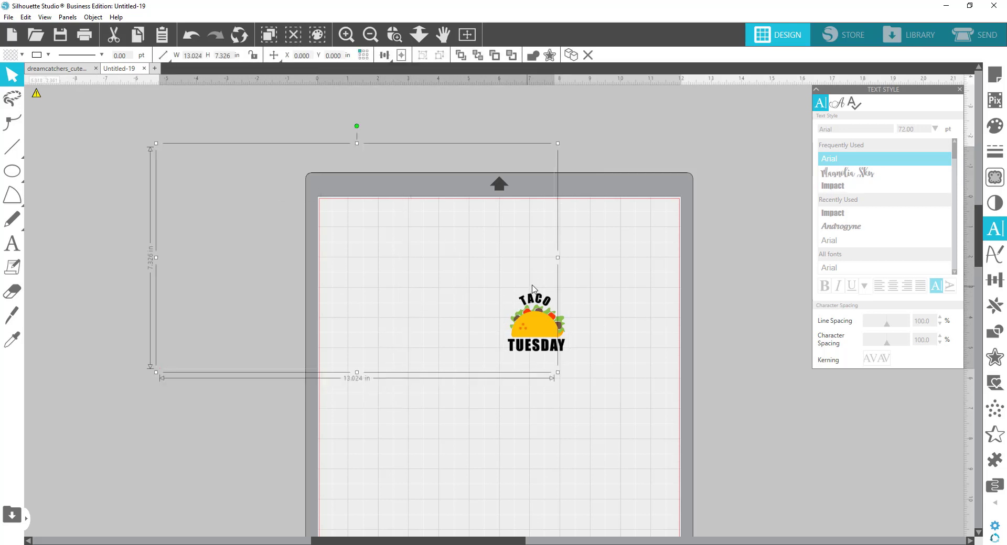
pyautogui.moveTo(503, 376); pyautogui.dragTo(362, 381)
pyautogui.press('Delete')
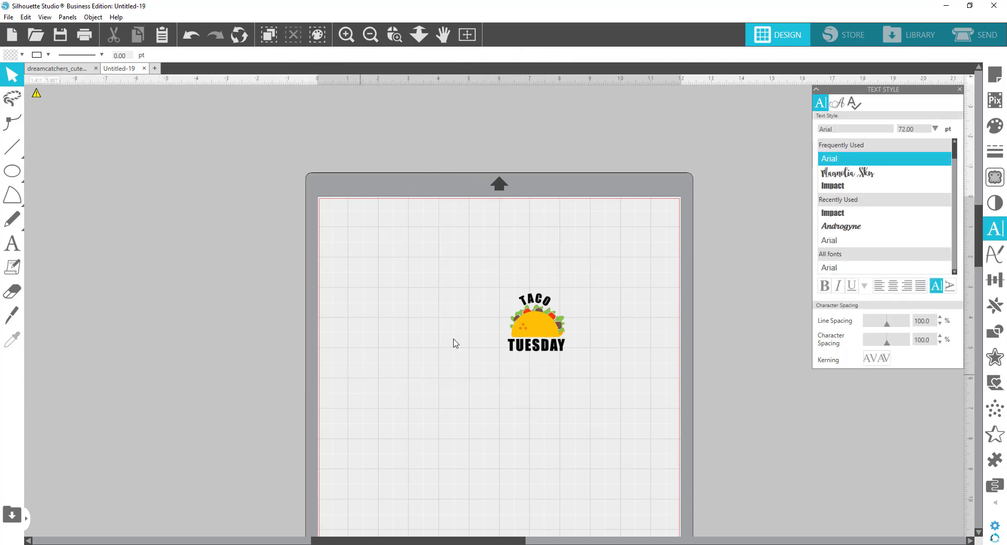
# Compare the design's cut lines in the Send workspace by line color, in simple mode and by fill color
pyautogui.moveTo(498, 264); pyautogui.dragTo(577, 366)
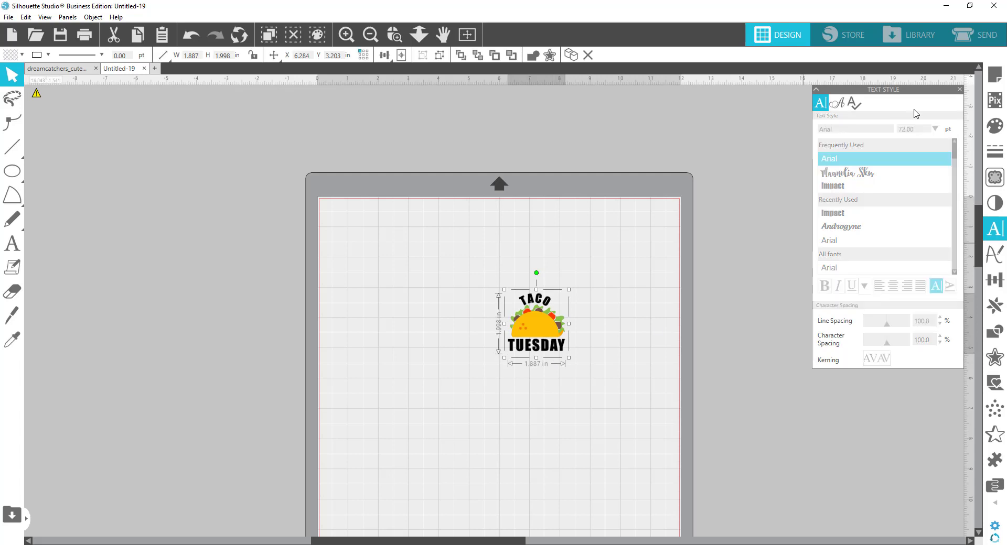
pyautogui.click(973, 37)
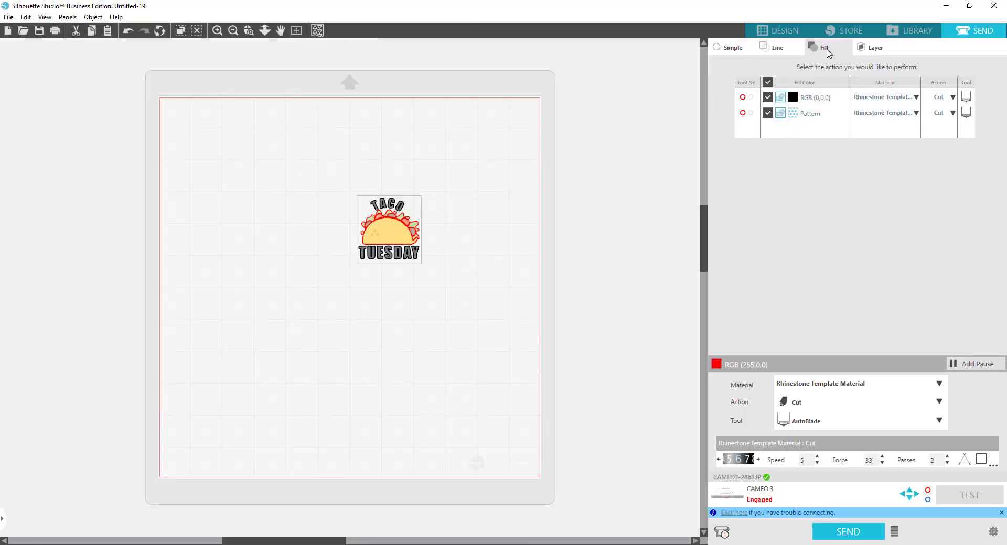
pyautogui.click(765, 49)
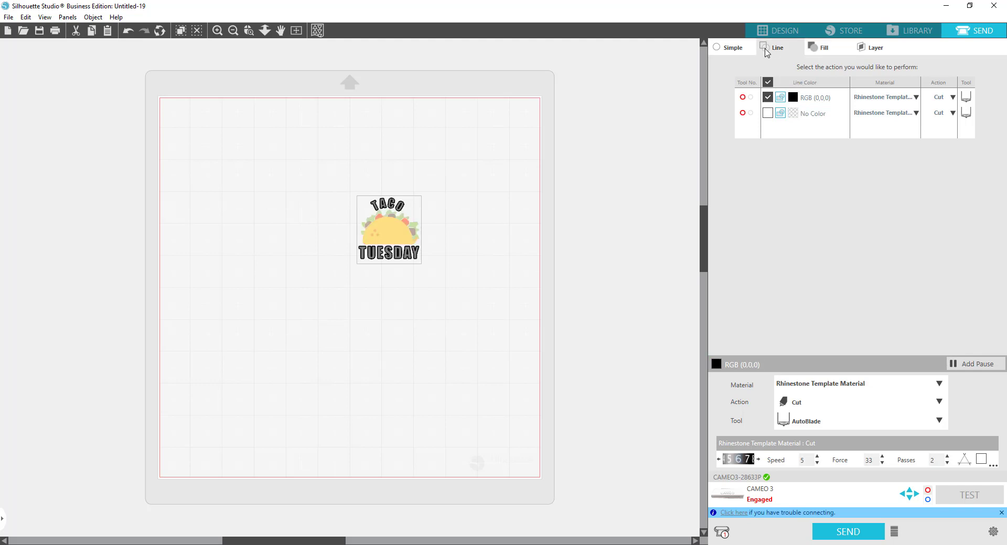
pyautogui.click(733, 49)
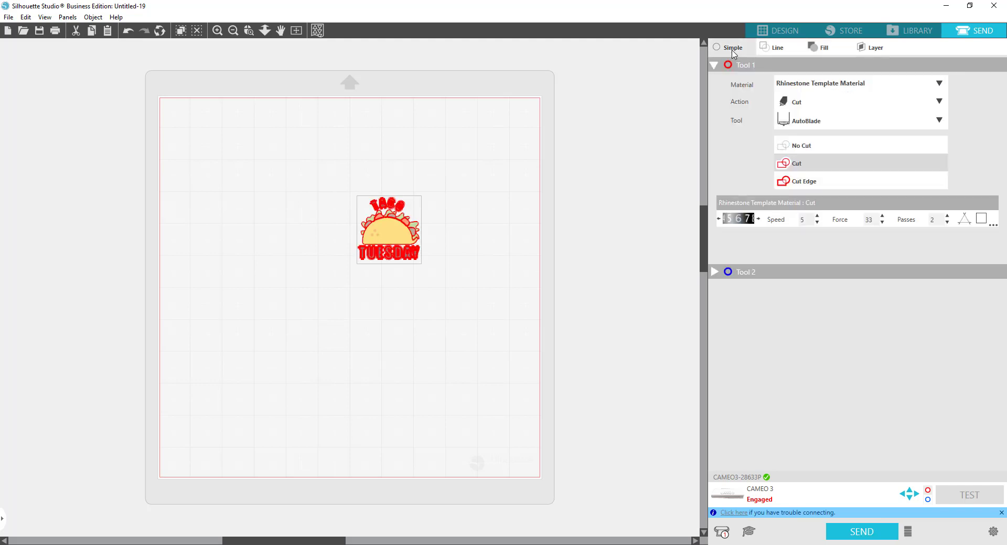
pyautogui.click(820, 46)
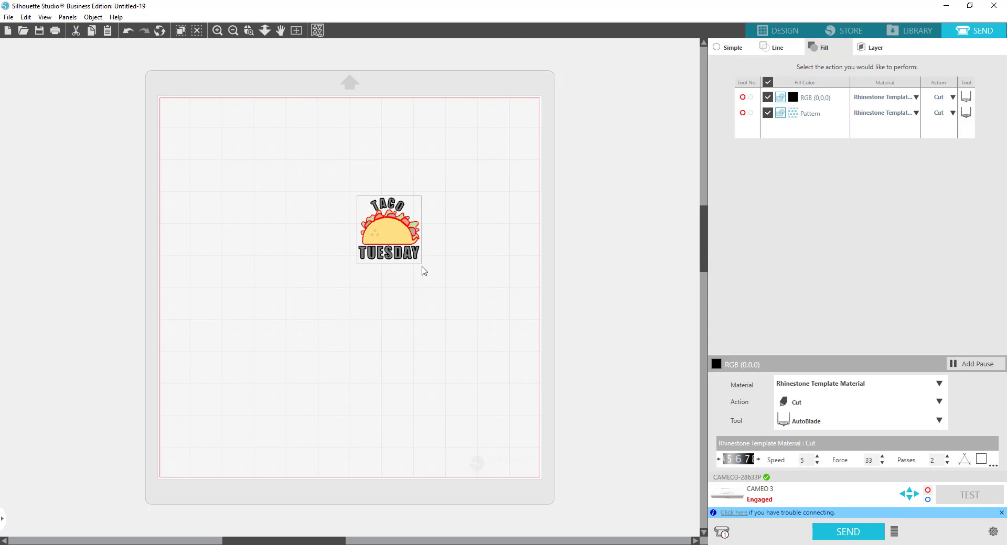
# Turn cutting of the black fill and the pattern fill off and back on to compare which parts each controls
pyautogui.click(767, 98)
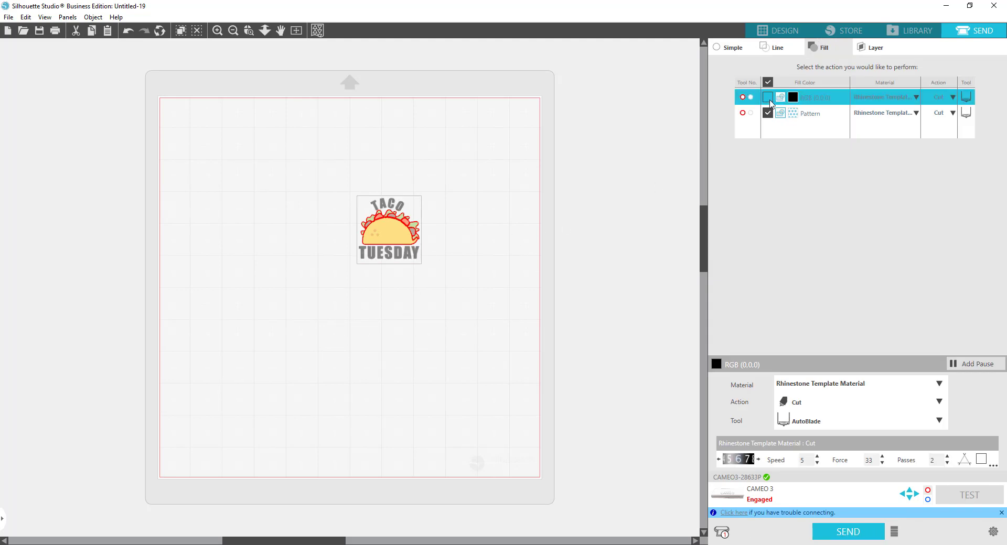
pyautogui.click(767, 98)
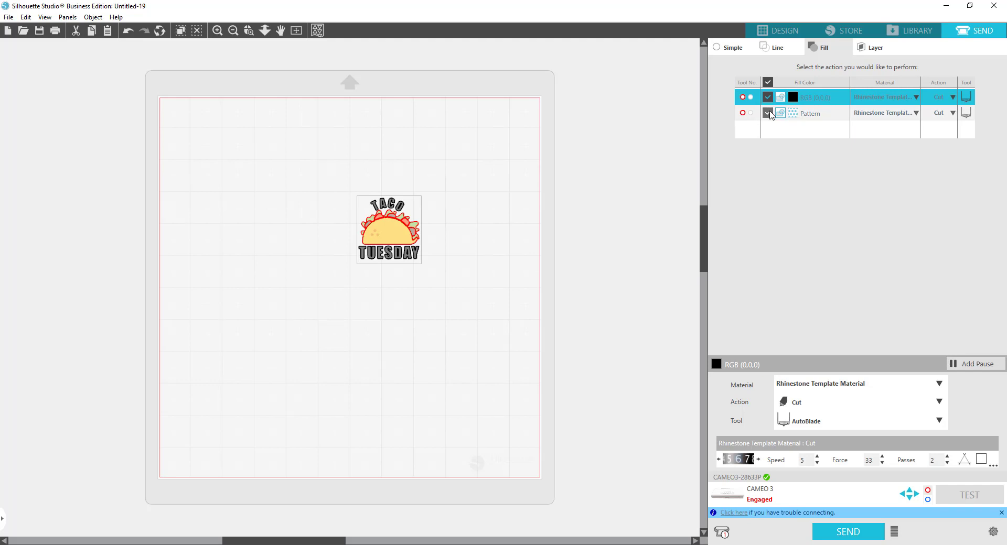
pyautogui.click(767, 113)
pyautogui.click(769, 113)
pyautogui.click(769, 114)
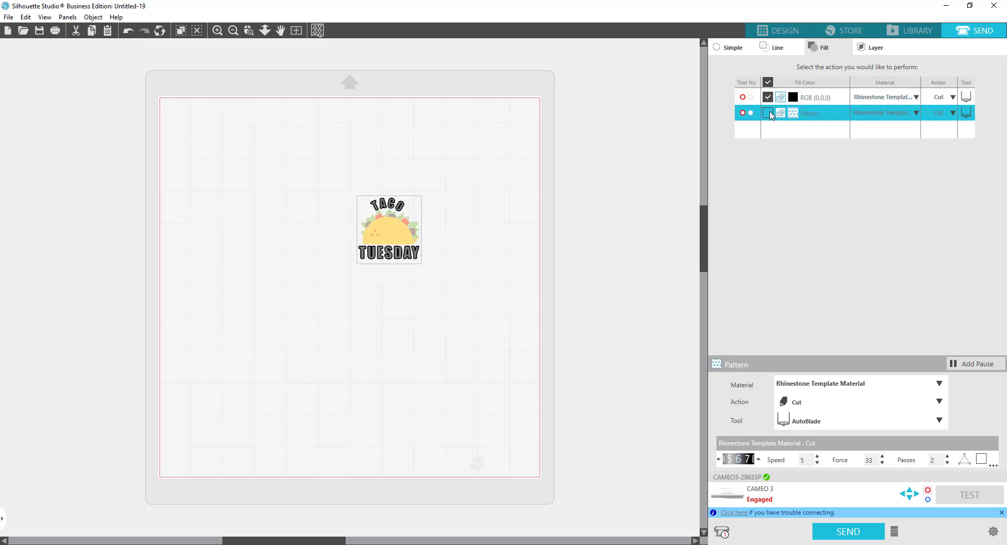
pyautogui.click(769, 113)
pyautogui.click(769, 114)
pyautogui.click(769, 114)
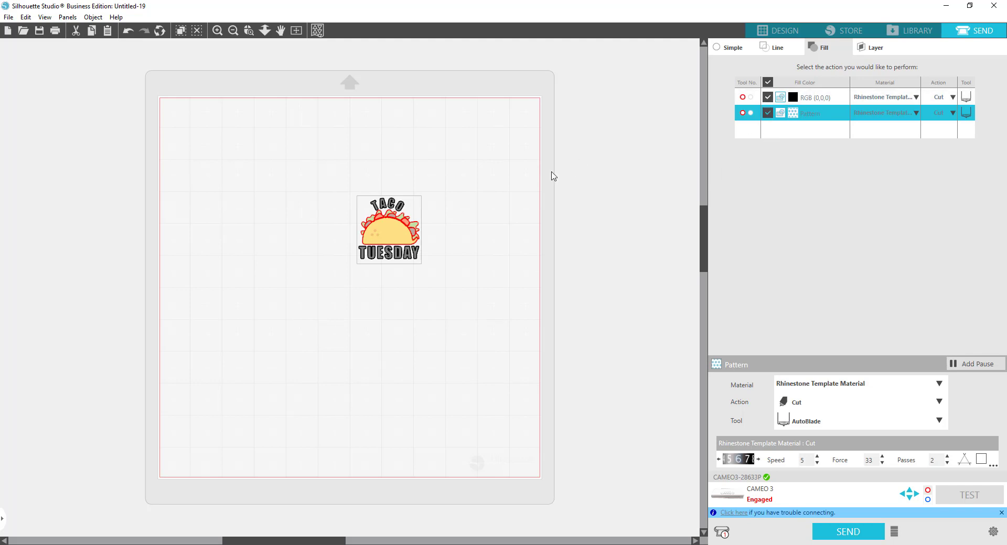
# Ungroup the design in the design workspace and move the taco graphic left, away from the TACO and TUESDAY lettering
pyautogui.click(779, 30)
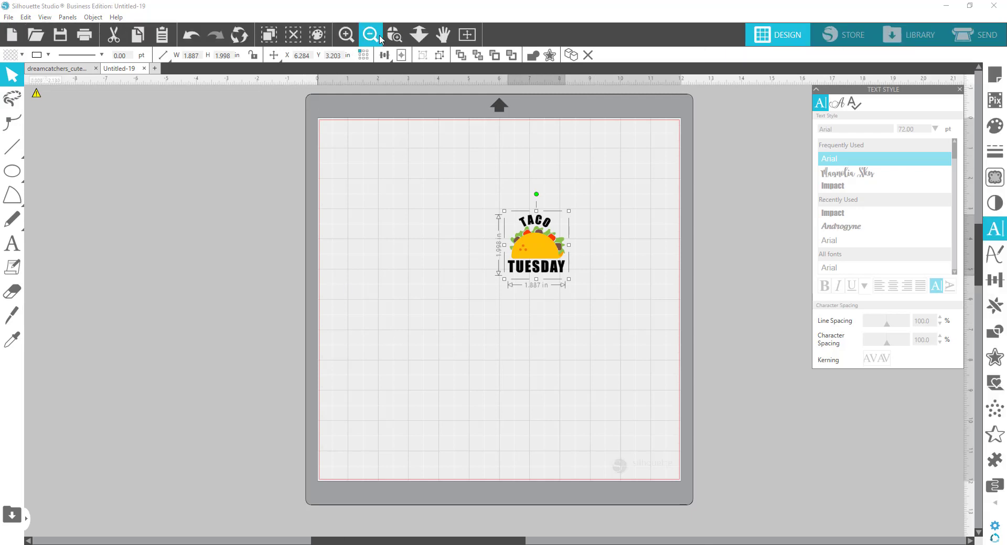
pyautogui.click(394, 35)
pyautogui.moveTo(439, 172); pyautogui.dragTo(623, 323)
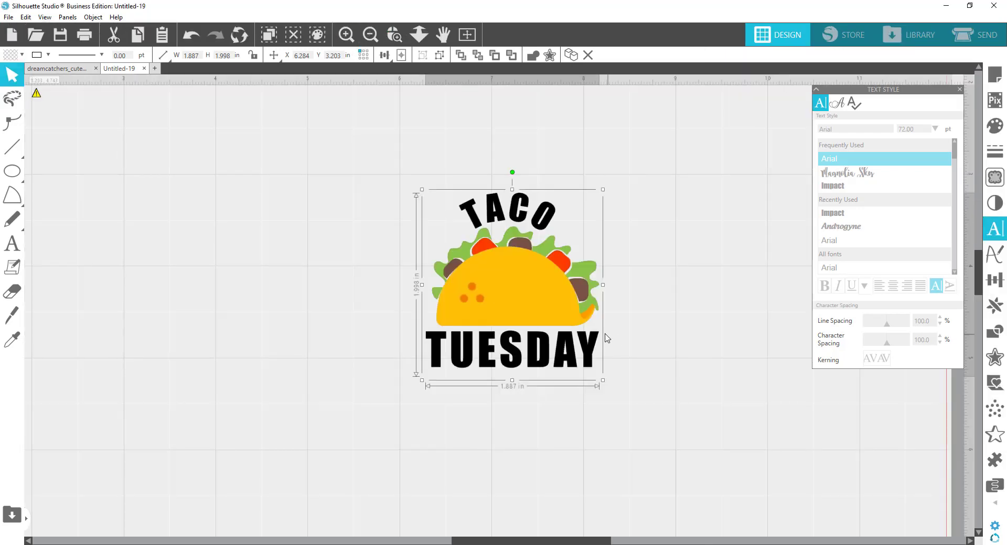
pyautogui.moveTo(503, 290); pyautogui.dragTo(301, 280)
pyautogui.rightClick(448, 269)
pyautogui.click(514, 429)
pyautogui.click(577, 251)
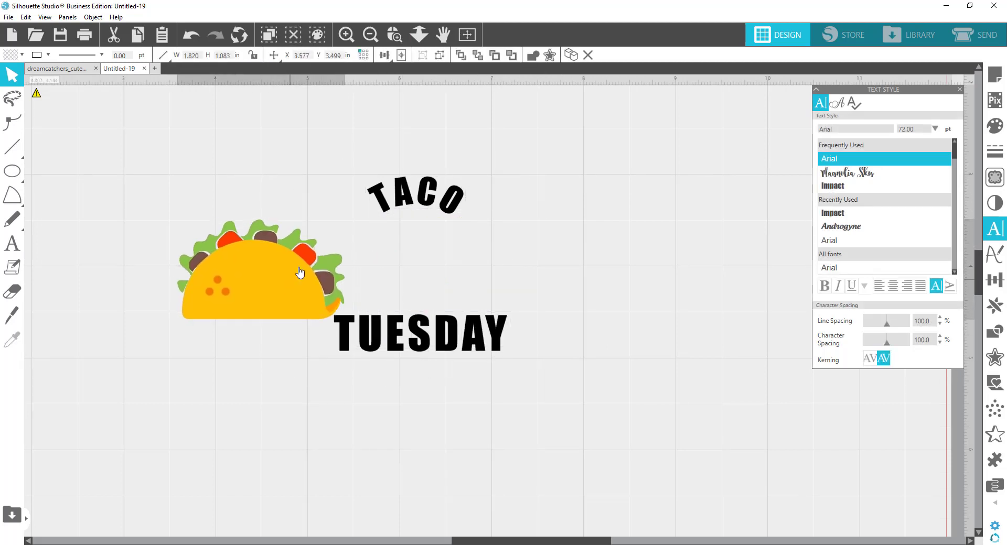
# Ungroup the taco graphic and move its shell to the right of the TACO lettering
pyautogui.rightClick(294, 255)
pyautogui.click(323, 440)
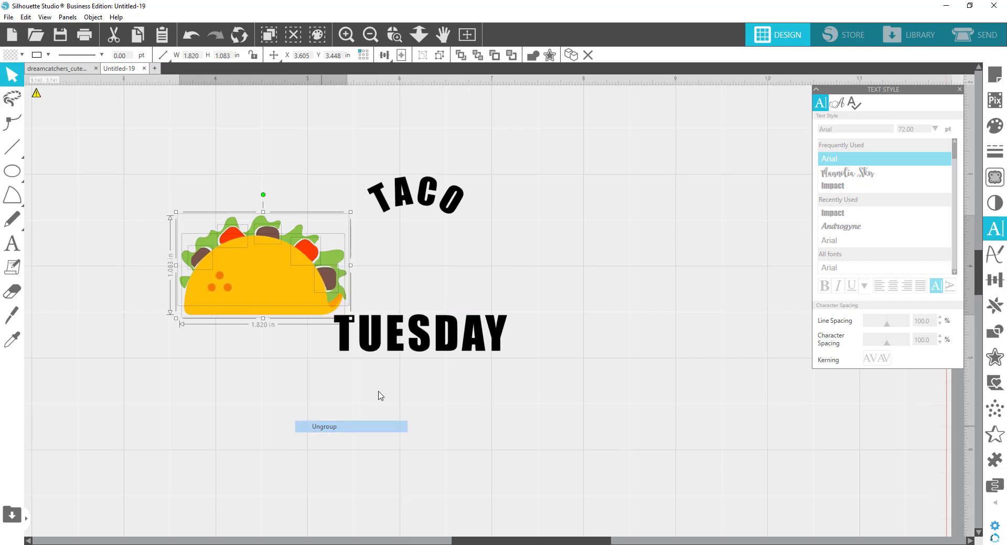
pyautogui.click(606, 190)
pyautogui.moveTo(636, 190); pyautogui.dragTo(637, 188)
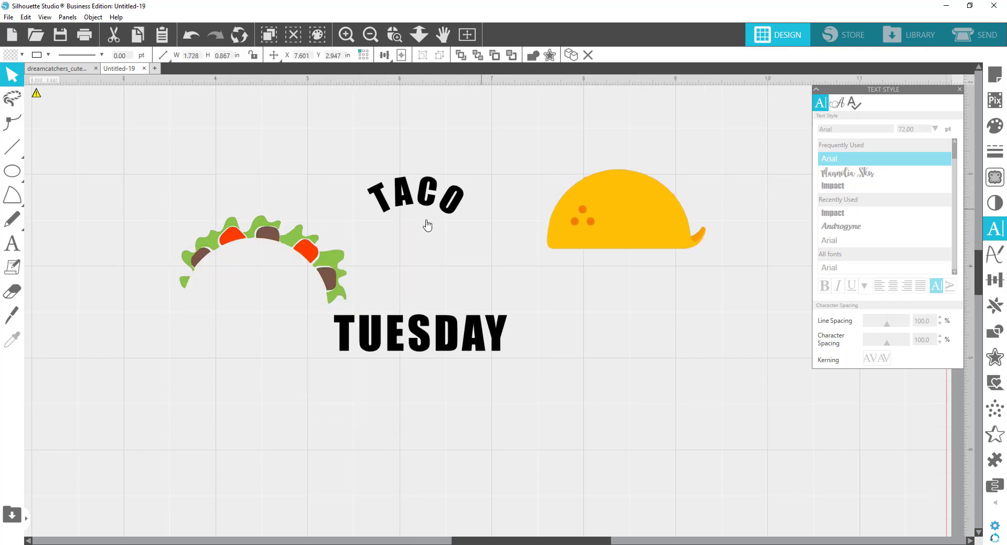
# Move the lettuce up and away from the other fillings and fill it with solid green
pyautogui.moveTo(292, 237); pyautogui.dragTo(221, 148)
pyautogui.click(11, 57)
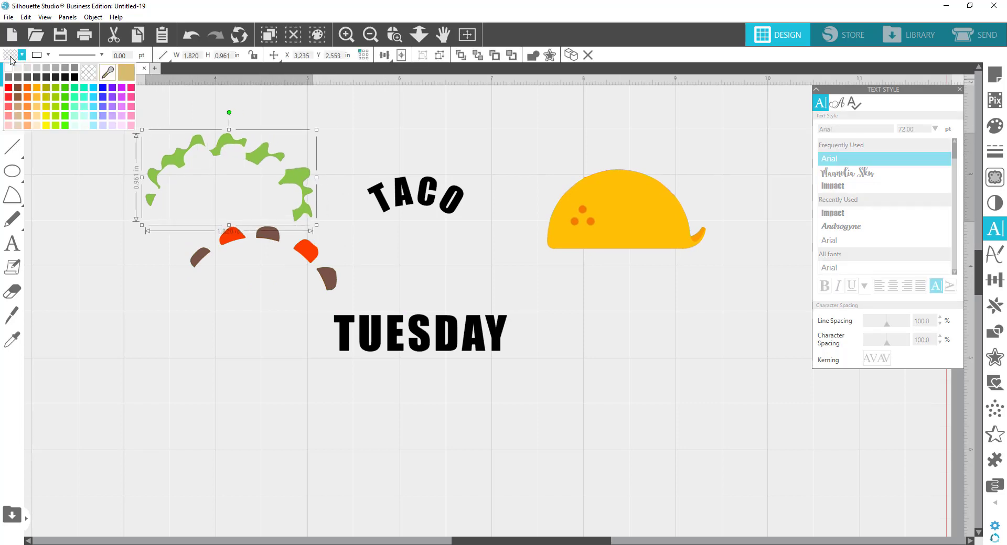
pyautogui.click(58, 91)
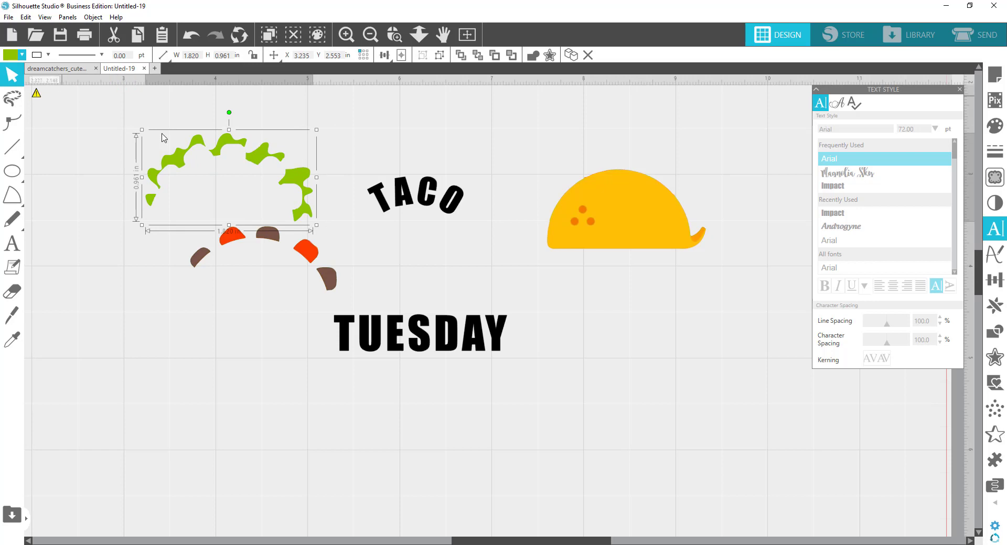
# Fill the three meat pieces with solid brown
pyautogui.click(264, 244)
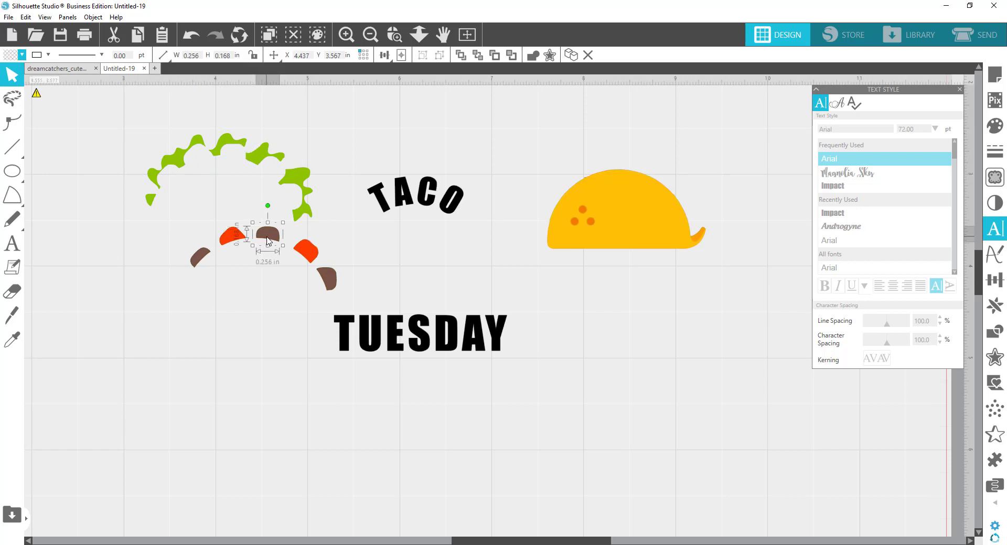
pyautogui.keyDown('shift'); pyautogui.click(202, 261); pyautogui.keyUp('shift')
pyautogui.keyDown('shift'); pyautogui.click(327, 280); pyautogui.keyUp('shift')
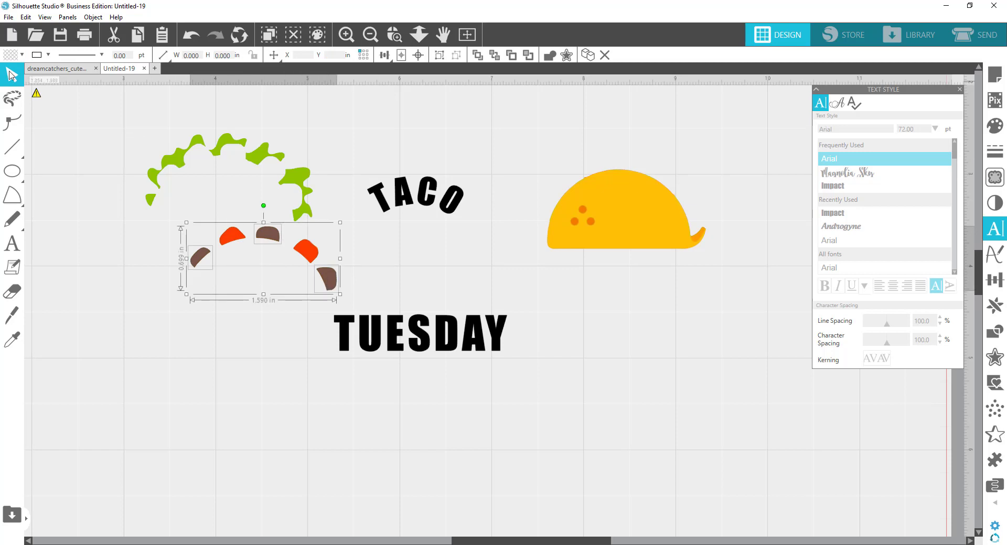
pyautogui.click(9, 58)
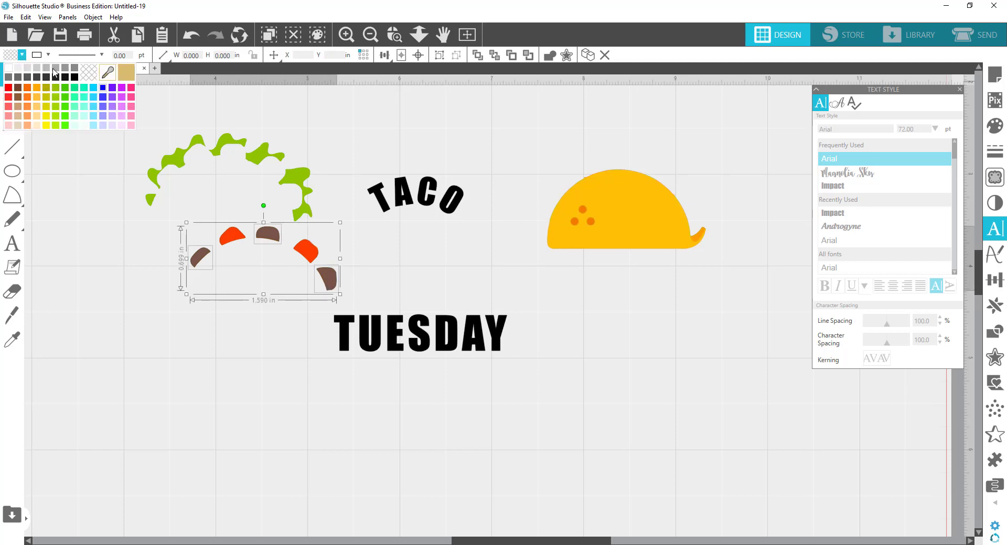
pyautogui.click(20, 96)
# Fill the two tomato pieces with solid red
pyautogui.doubleClick(234, 239)
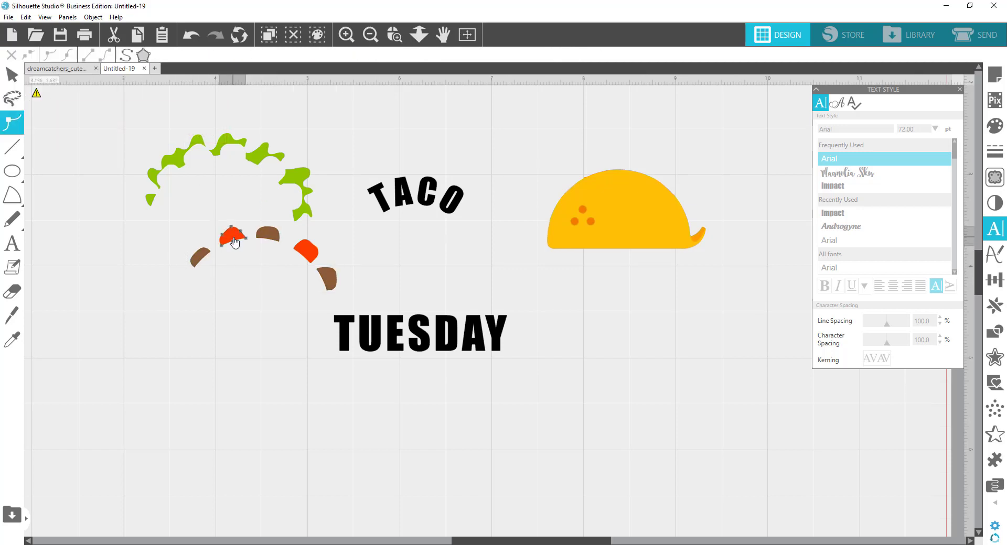
pyautogui.click(288, 257)
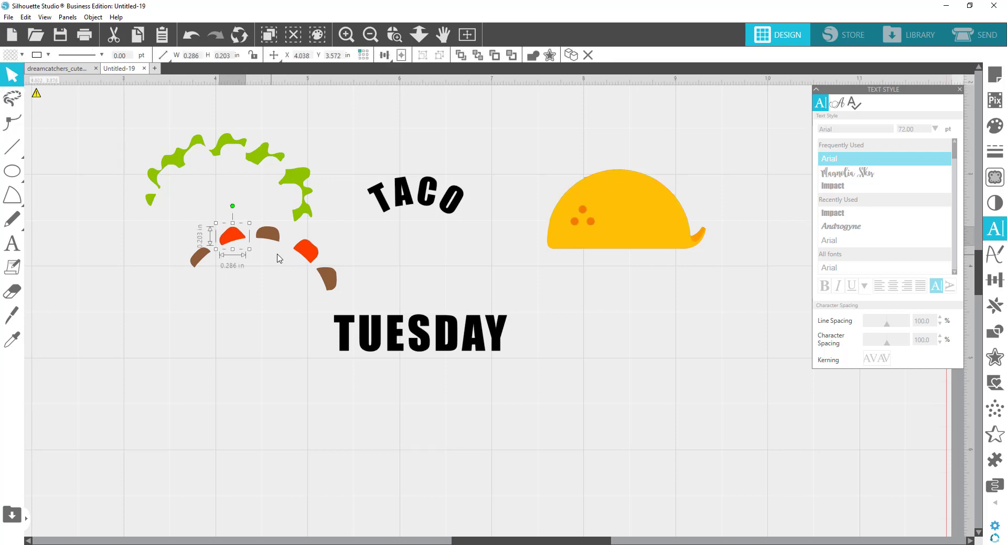
pyautogui.keyDown('shift'); pyautogui.click(309, 254); pyautogui.keyUp('shift')
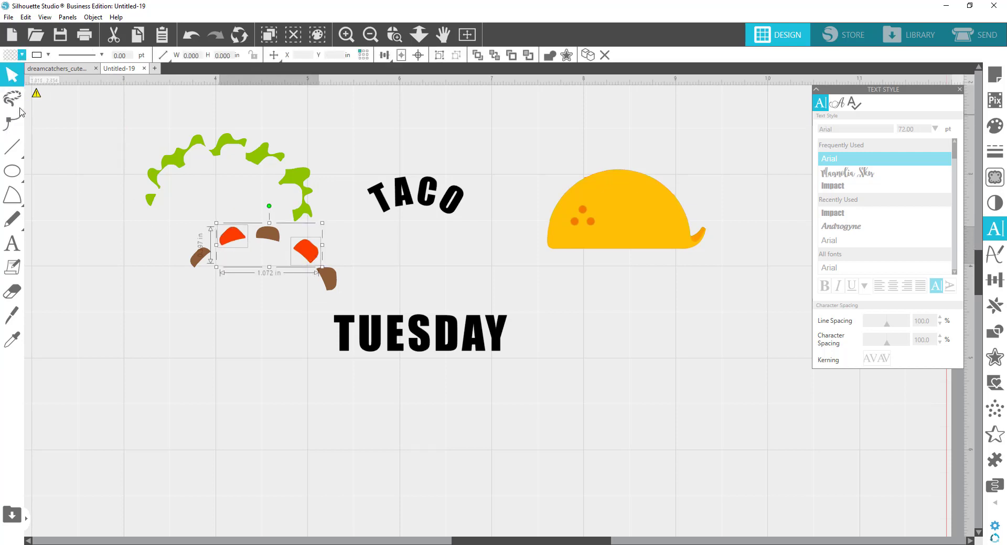
pyautogui.click(22, 55)
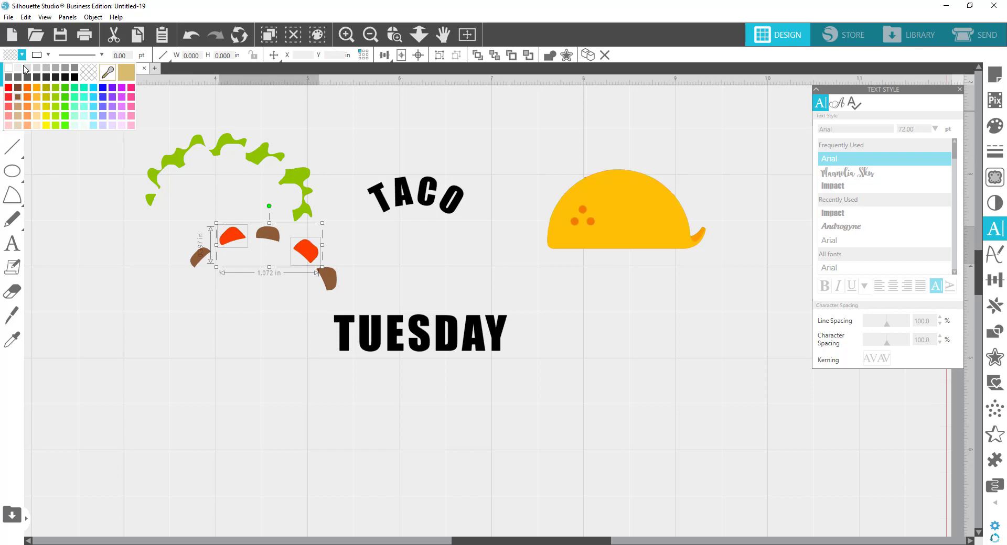
pyautogui.click(8, 88)
# Fill the taco shell with solid light orange
pyautogui.click(616, 225)
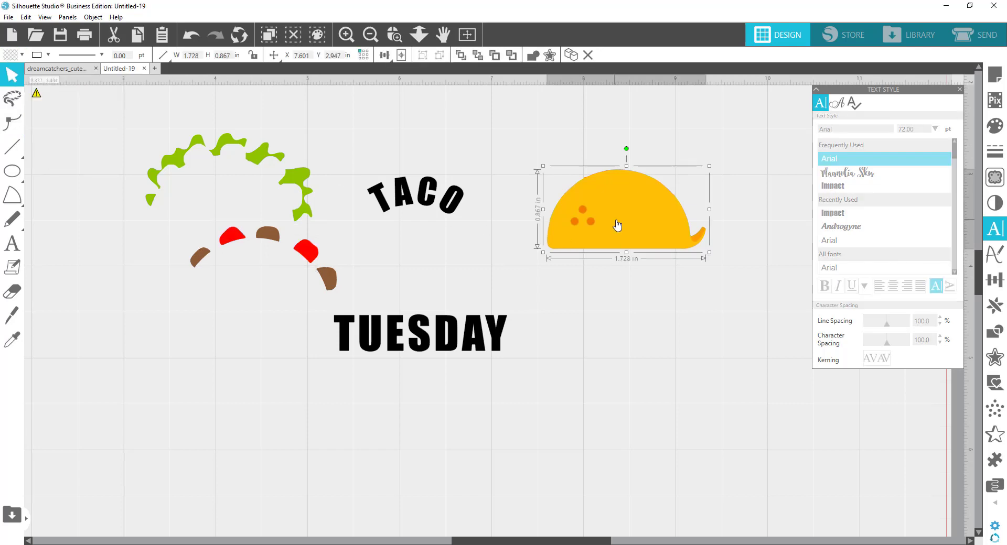
pyautogui.click(17, 58)
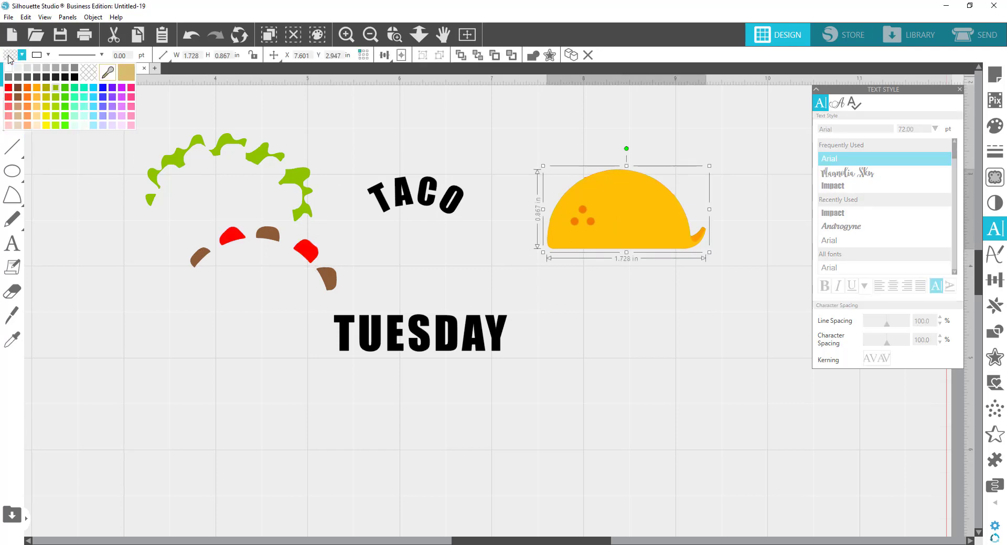
pyautogui.click(38, 99)
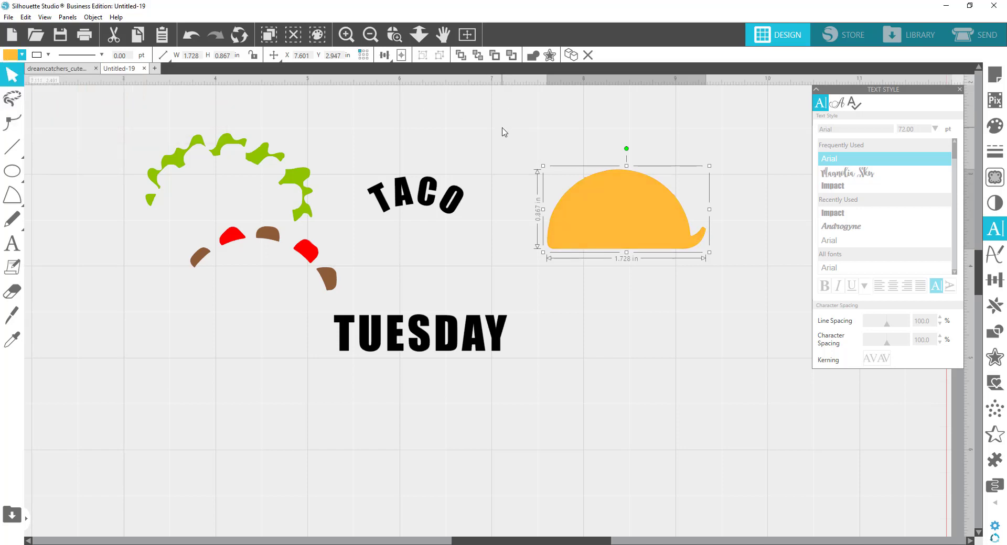
# Check the fill color of the curved TACO lettering and of TUESDAY
pyautogui.click(502, 131)
pyautogui.moveTo(353, 171); pyautogui.dragTo(487, 215)
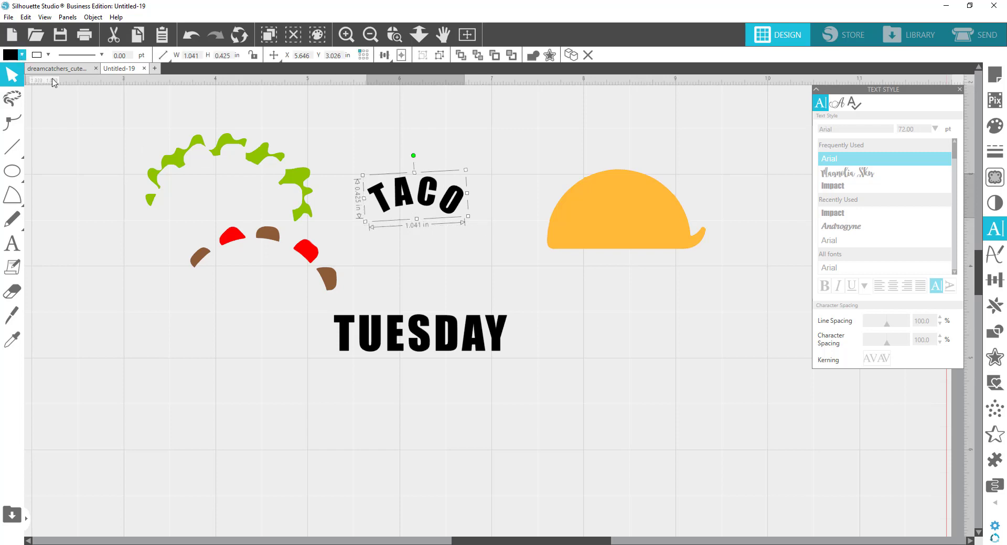
pyautogui.click(391, 326)
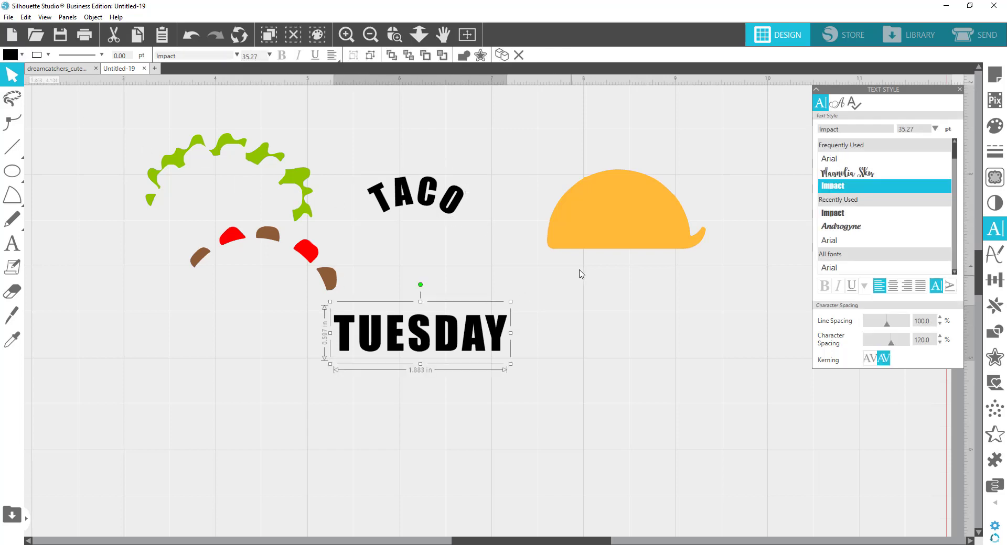
# Place the taco shell between the TACO and TUESDAY lettering, and group the two red tomato pieces
pyautogui.moveTo(636, 204); pyautogui.dragTo(429, 267)
pyautogui.moveTo(317, 253)
pyautogui.mouseDown()
pyautogui.moveTo(381, 237)
pyautogui.moveTo(313, 253)
pyautogui.mouseUp()
pyautogui.press('Escape')
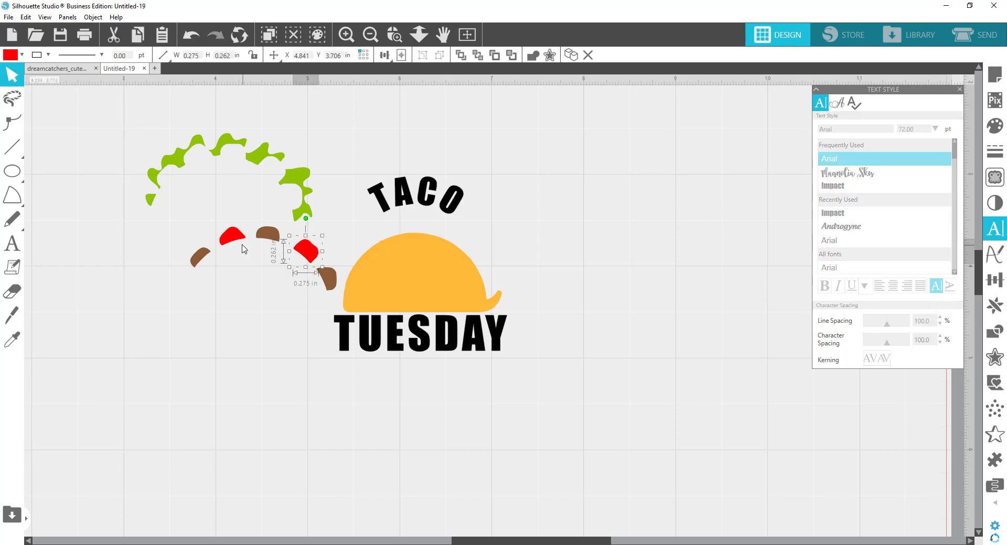
pyautogui.keyDown('shift'); pyautogui.click(233, 241); pyautogui.keyUp('shift')
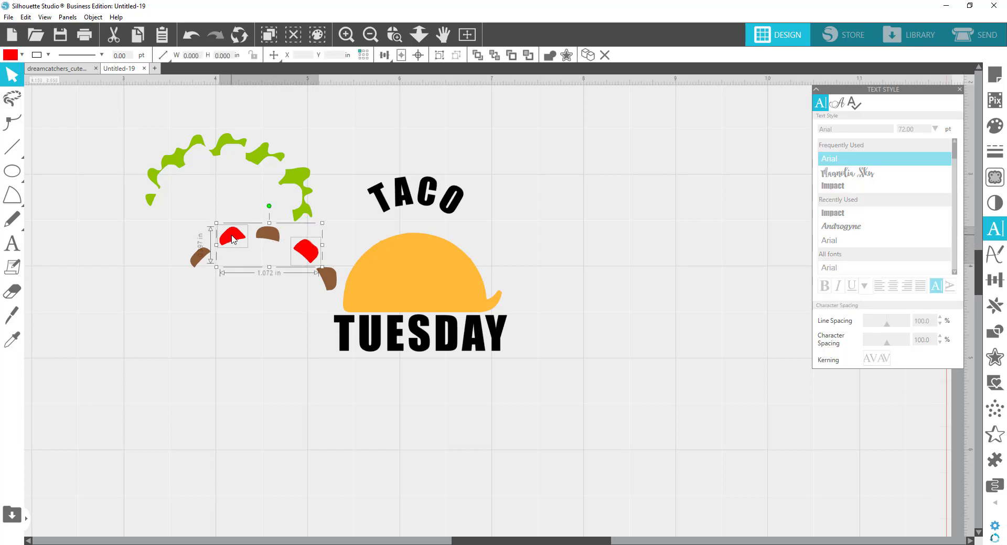
pyautogui.hotkey('ctrl', 'g')
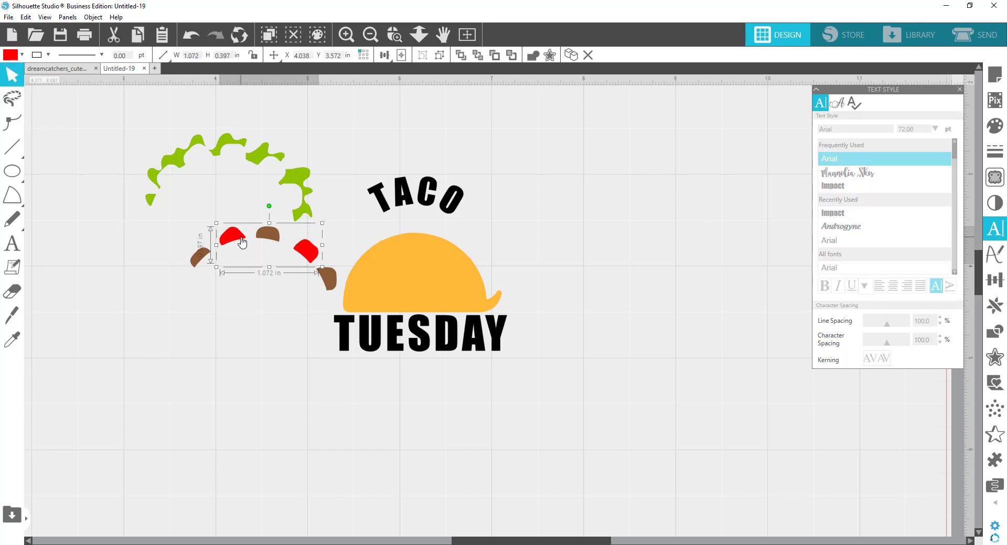
pyautogui.moveTo(233, 237); pyautogui.dragTo(194, 247)
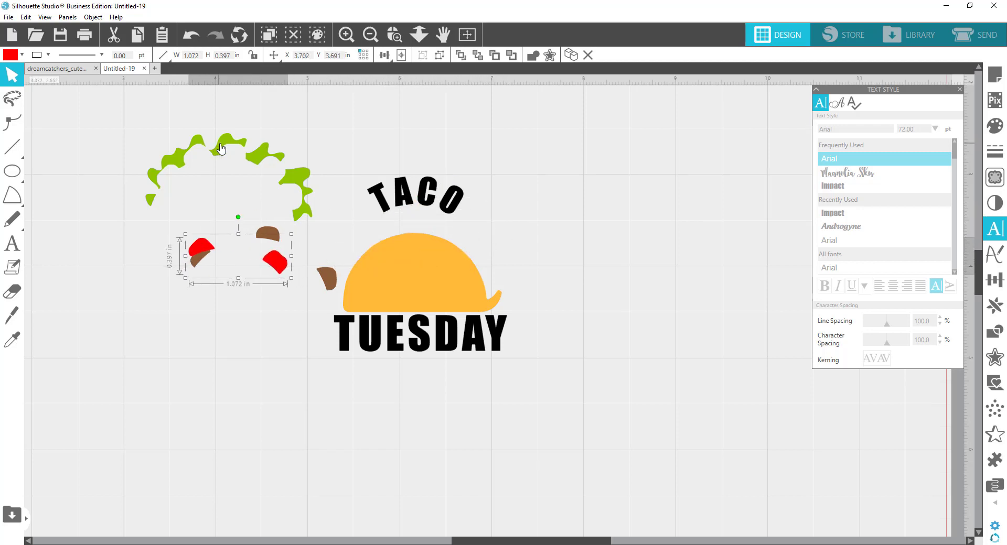
# Position the green lettuce around the upper edge of the shell and tuck the grouped tomatoes behind the shell
pyautogui.moveTo(221, 149); pyautogui.dragTo(412, 227)
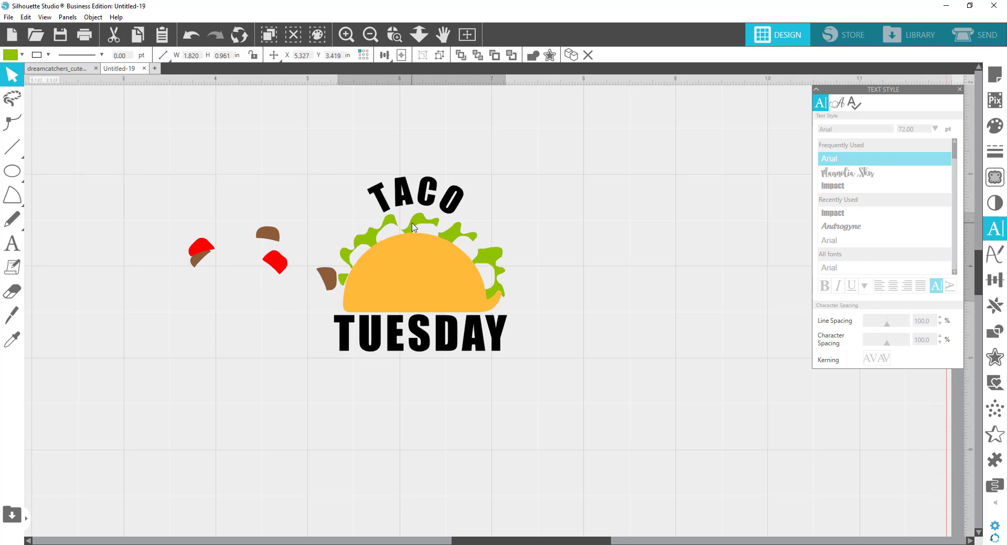
pyautogui.click(400, 225)
pyautogui.moveTo(345, 249); pyautogui.dragTo(345, 252)
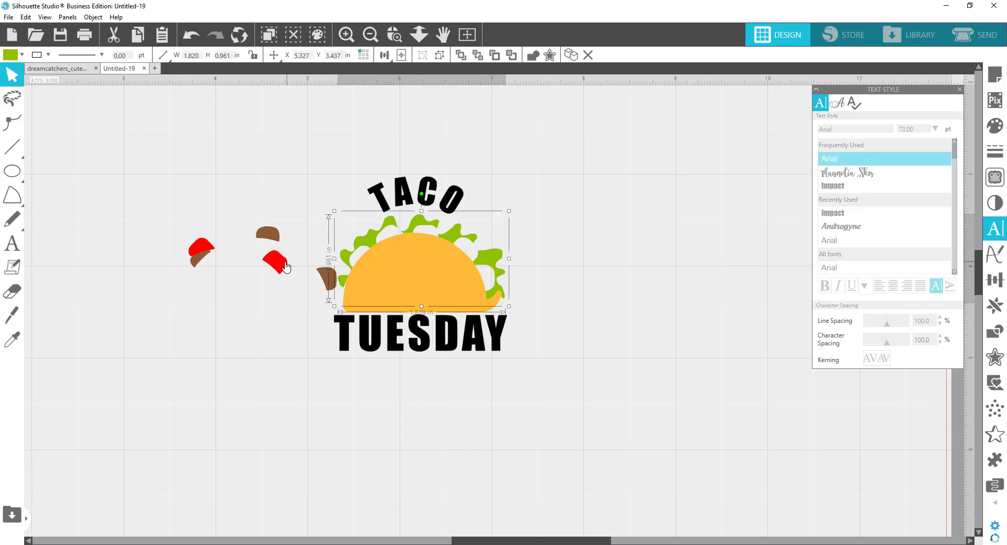
pyautogui.moveTo(285, 267); pyautogui.dragTo(472, 252)
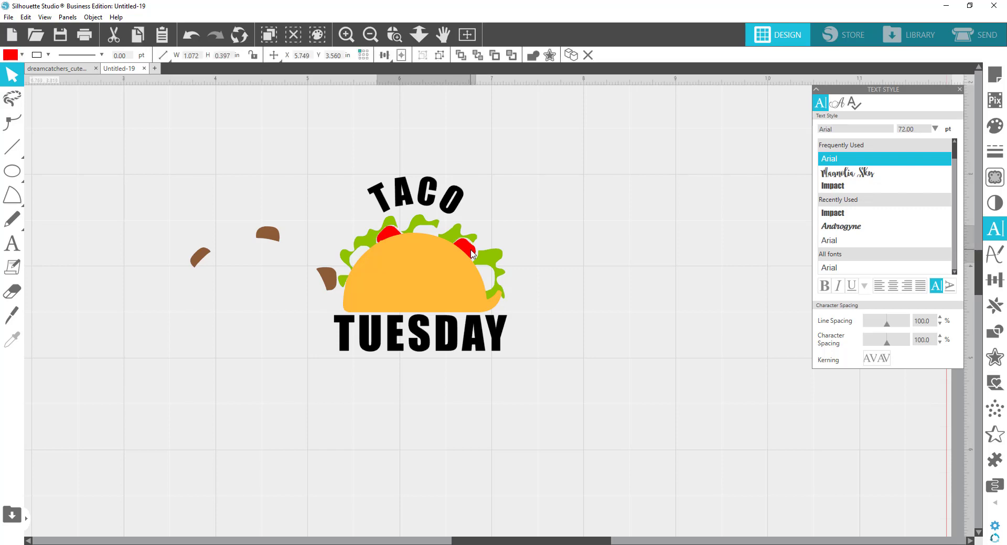
pyautogui.moveTo(331, 269); pyautogui.dragTo(331, 249)
pyautogui.click(327, 246)
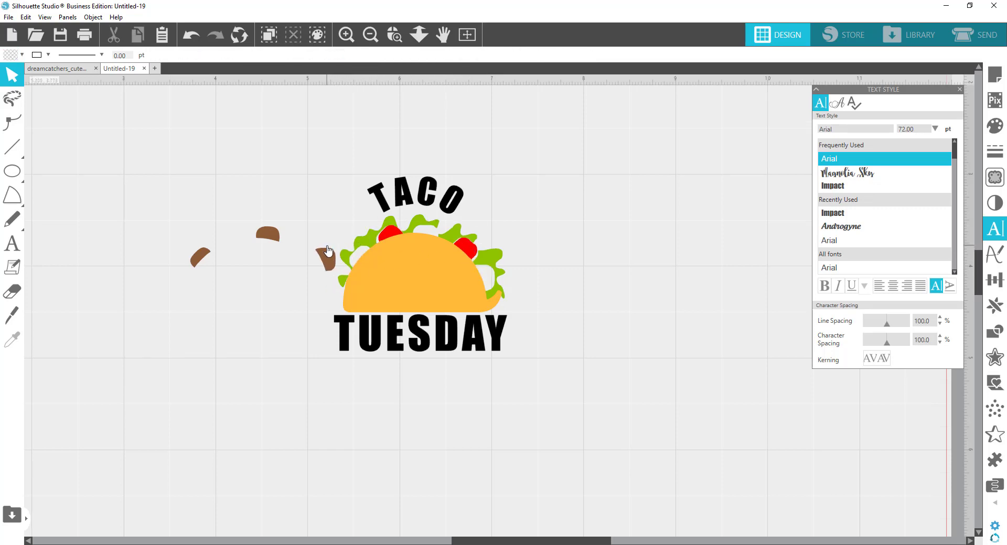
pyautogui.hotkey('ctrl', 'z')
# Group the three brown meat pieces and place them behind the shell, between the tomatoes and lettuce
pyautogui.click(327, 279)
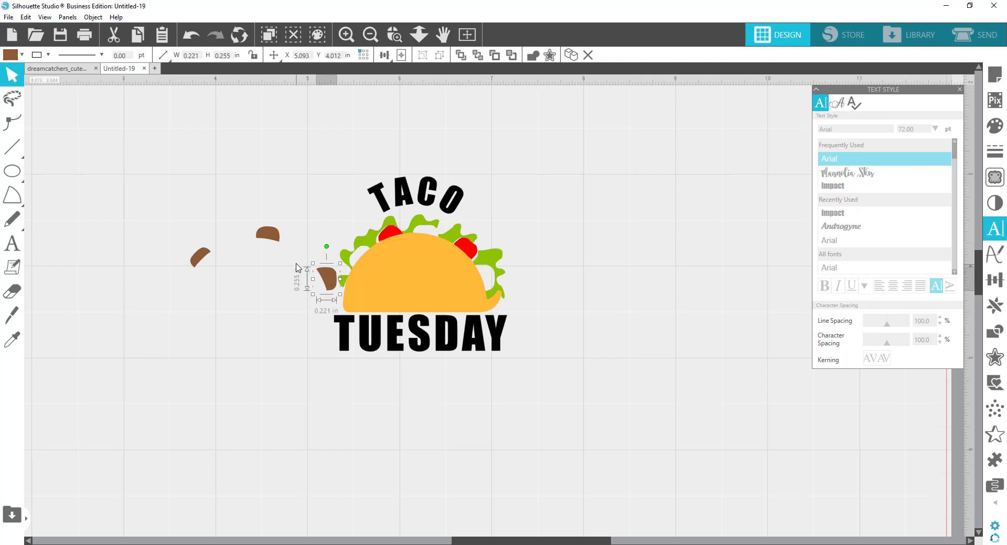
pyautogui.keyDown('shift'); pyautogui.click(268, 238); pyautogui.keyUp('shift')
pyautogui.keyDown('shift'); pyautogui.click(205, 256); pyautogui.keyUp('shift')
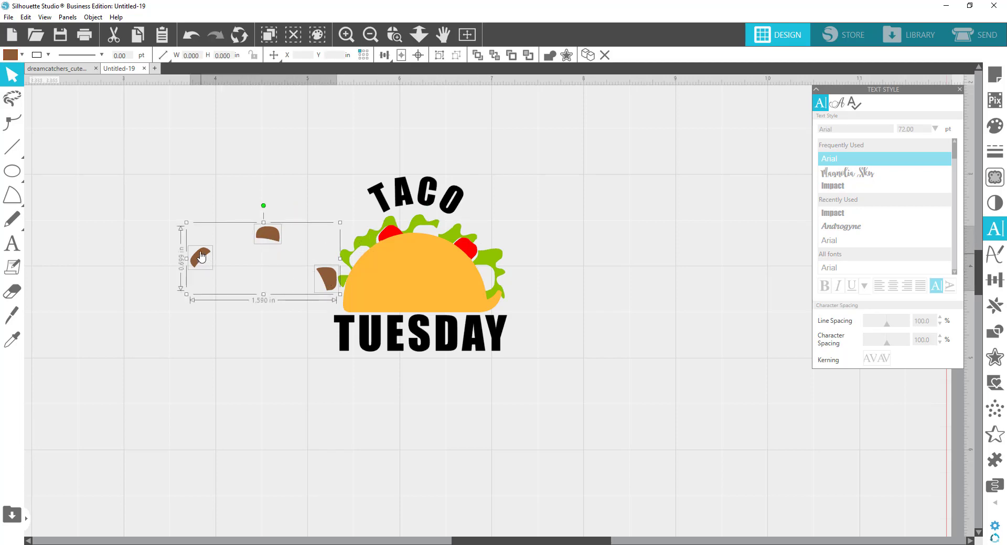
pyautogui.rightClick(272, 237)
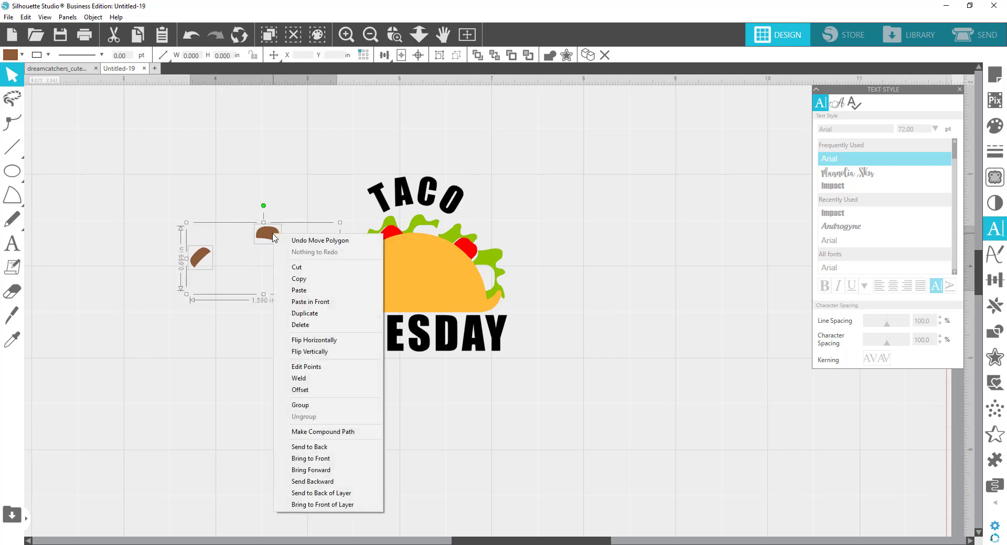
pyautogui.click(338, 405)
pyautogui.moveTo(341, 232); pyautogui.dragTo(431, 234)
# Group the assembled taco together with the TACO and TUESDAY lettering
pyautogui.click(309, 169)
pyautogui.moveTo(310, 169); pyautogui.dragTo(526, 372)
pyautogui.rightClick(448, 330)
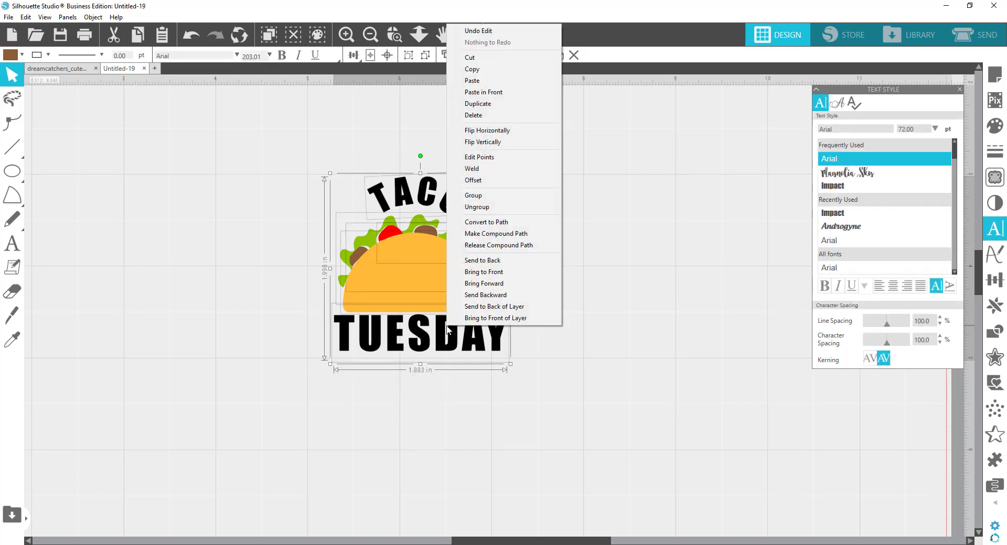
pyautogui.click(479, 196)
pyautogui.click(634, 253)
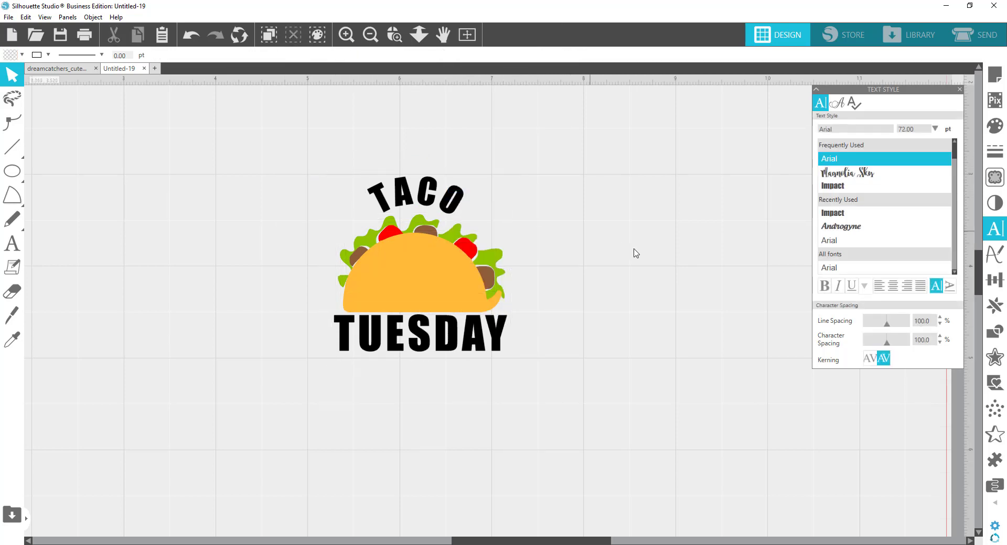
# Check how the grouped design is listed by fill color in the cut settings, and return to the design workspace
pyautogui.click(451, 203)
pyautogui.click(969, 43)
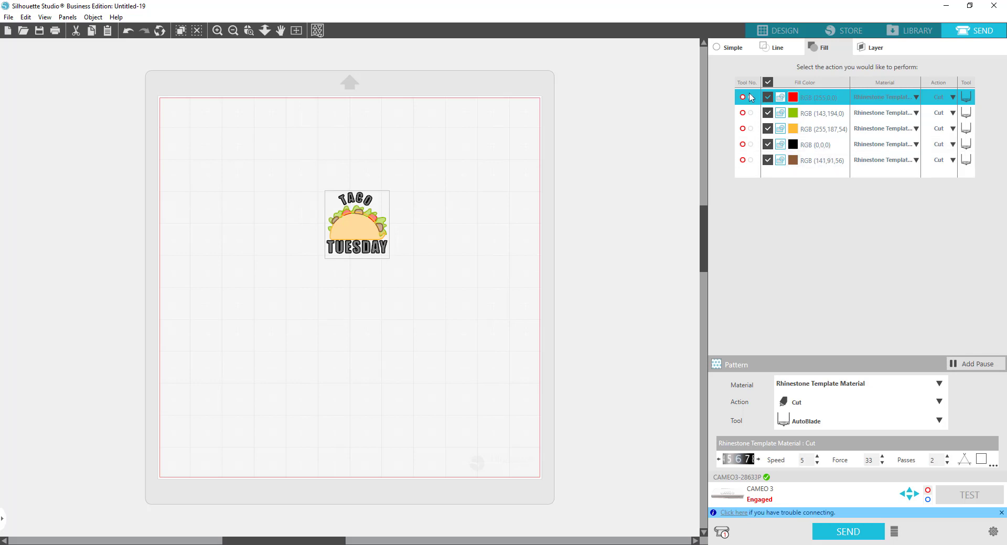
pyautogui.click(776, 31)
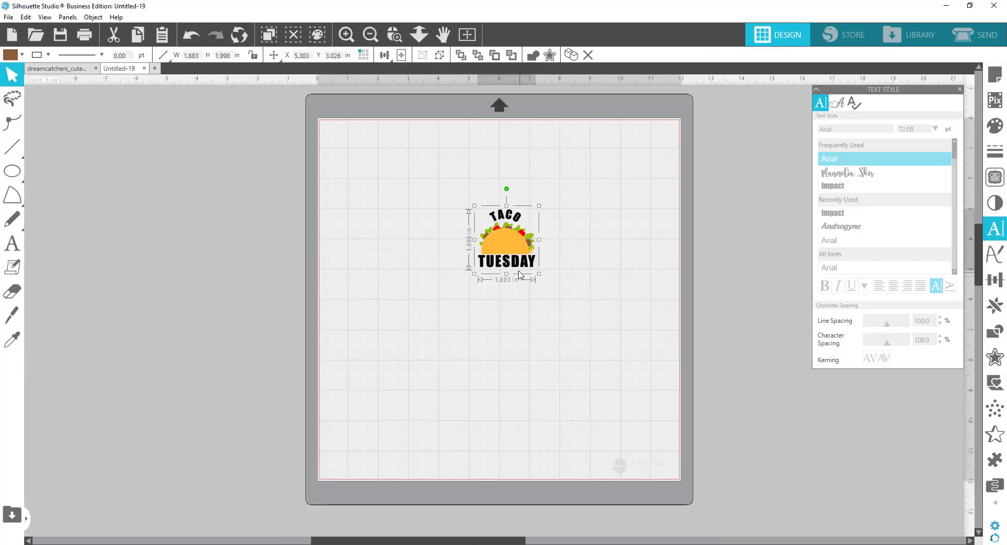
# Move the grouped design slightly up and to the left on the mat and ungroup it
pyautogui.moveTo(513, 267); pyautogui.dragTo(475, 253)
pyautogui.rightClick(475, 253)
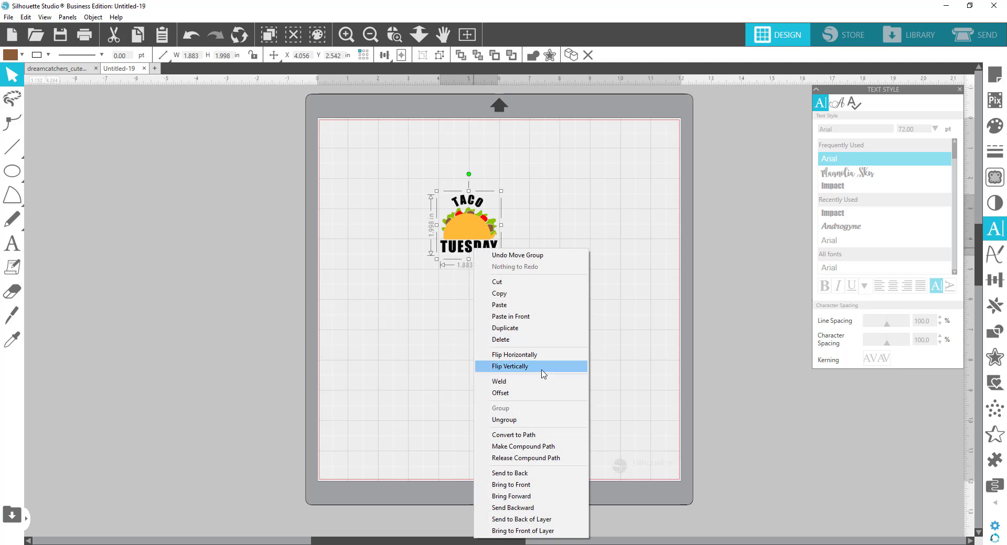
pyautogui.click(539, 420)
pyautogui.click(584, 331)
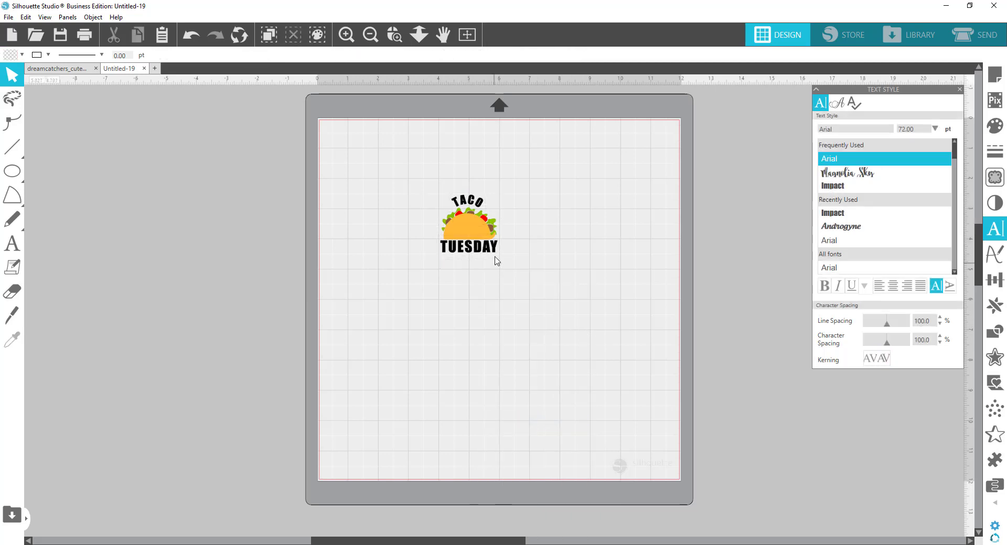
# Fill the TACO and TUESDAY lettering with the light orange sampled from the taco shell
pyautogui.click(394, 35)
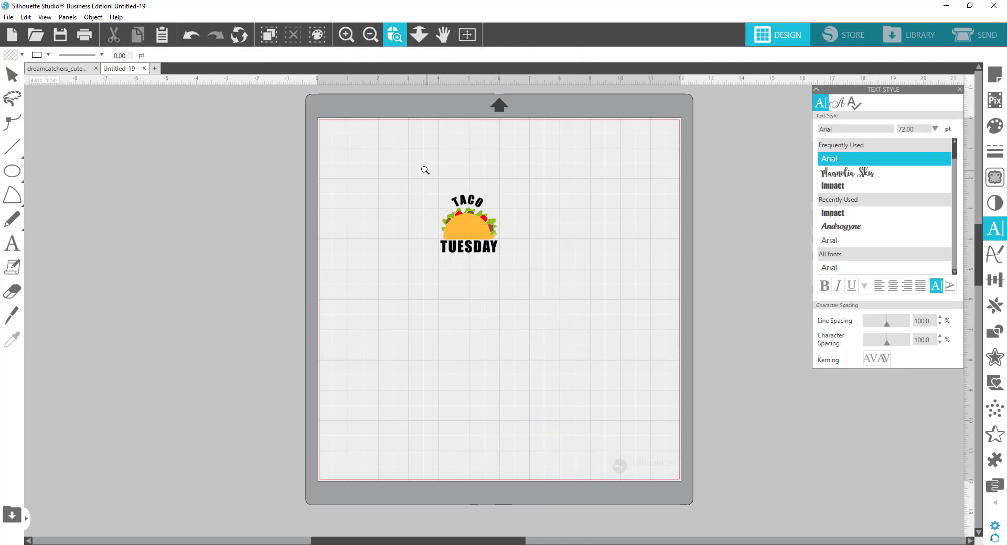
pyautogui.moveTo(537, 278); pyautogui.dragTo(538, 278)
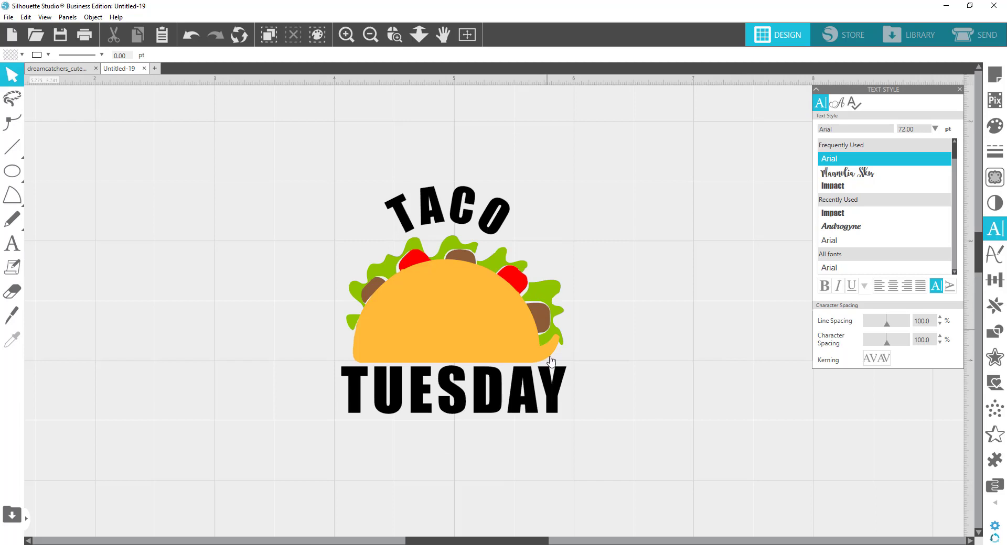
pyautogui.click(461, 406)
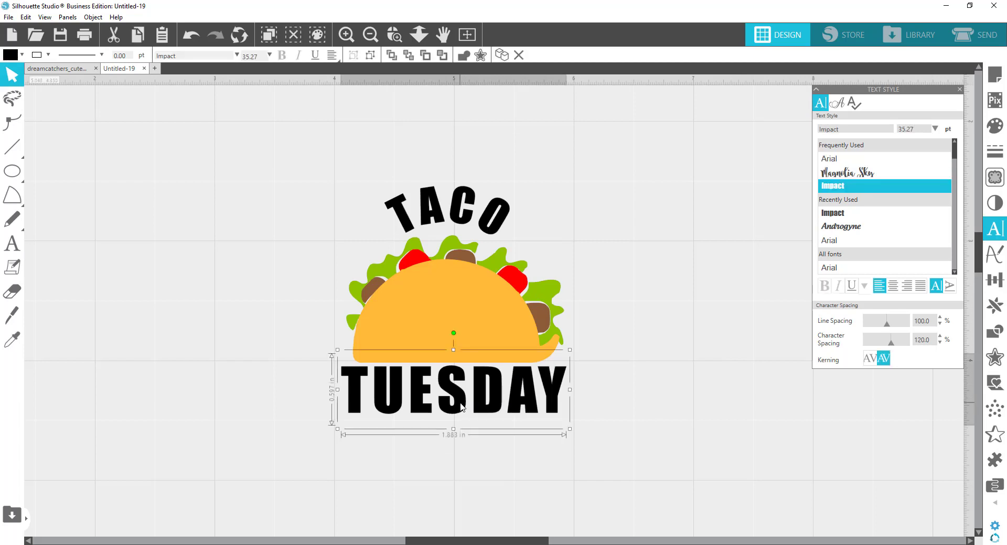
pyautogui.keyDown('shift'); pyautogui.click(456, 215); pyautogui.keyUp('shift')
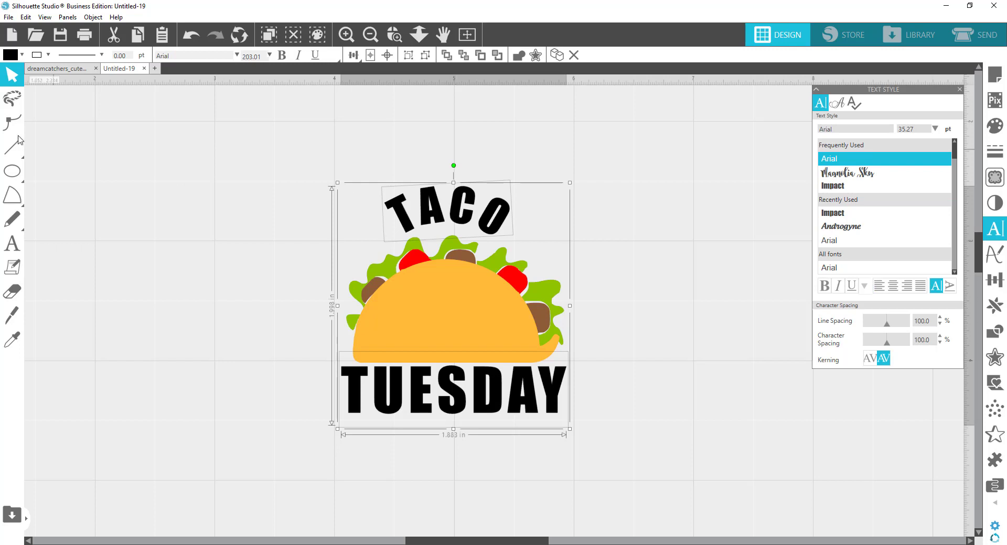
pyautogui.click(10, 56)
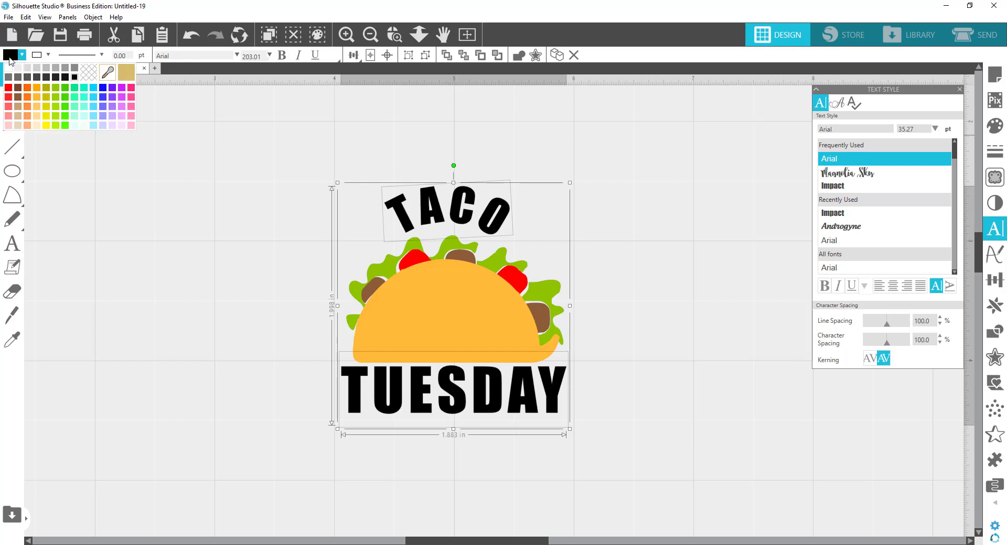
pyautogui.click(106, 73)
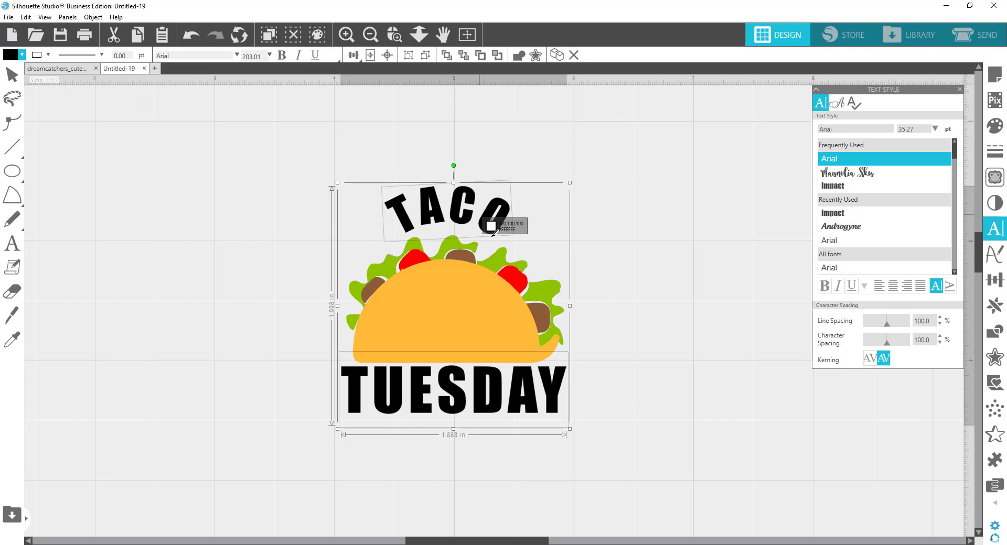
pyautogui.click(458, 298)
pyautogui.click(677, 271)
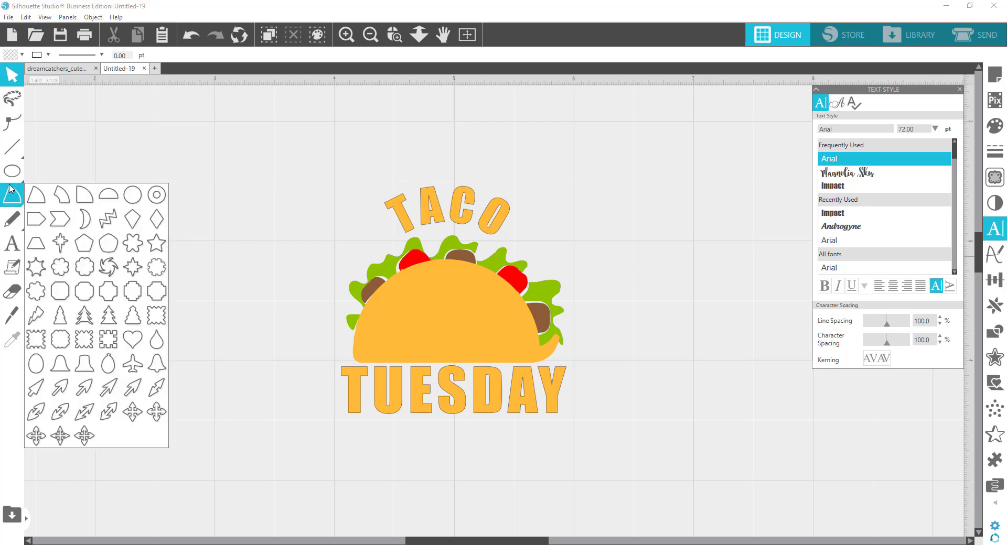
# Draw a rectangle about 2.64 by 2.59 in overlapping the design's left side and fill it with solid black
pyautogui.moveTo(14, 172)
pyautogui.click(43, 176)
pyautogui.moveTo(75, 123); pyautogui.dragTo(391, 433)
pyautogui.click(12, 75)
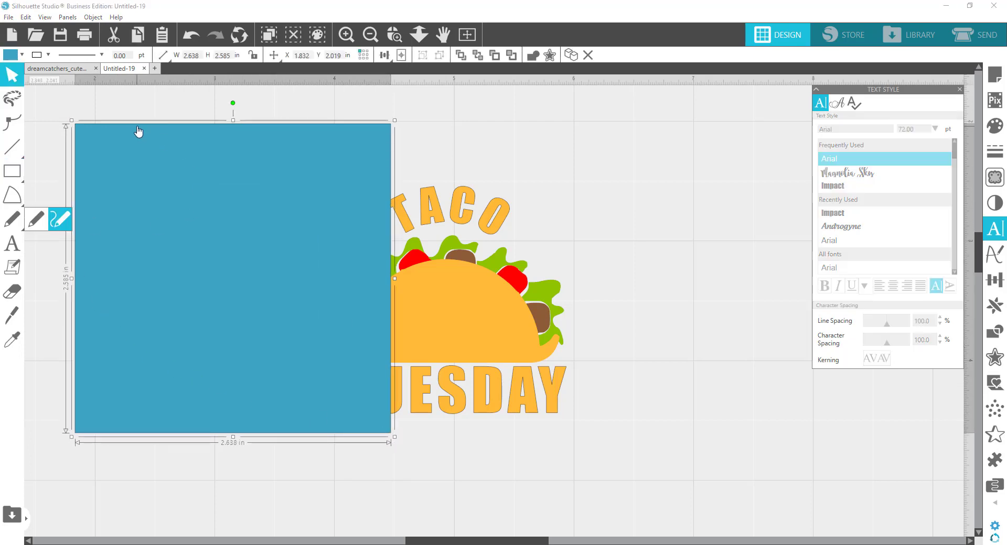
pyautogui.click(8, 55)
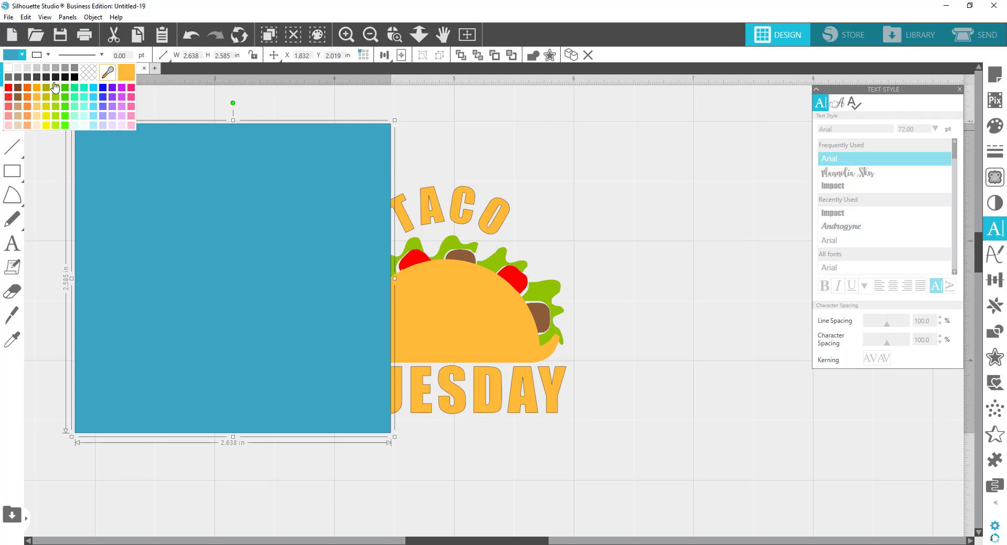
pyautogui.click(73, 78)
# Send the black rectangle behind the whole design as a preview background, and nudge the green lettuce slightly
pyautogui.rightClick(218, 178)
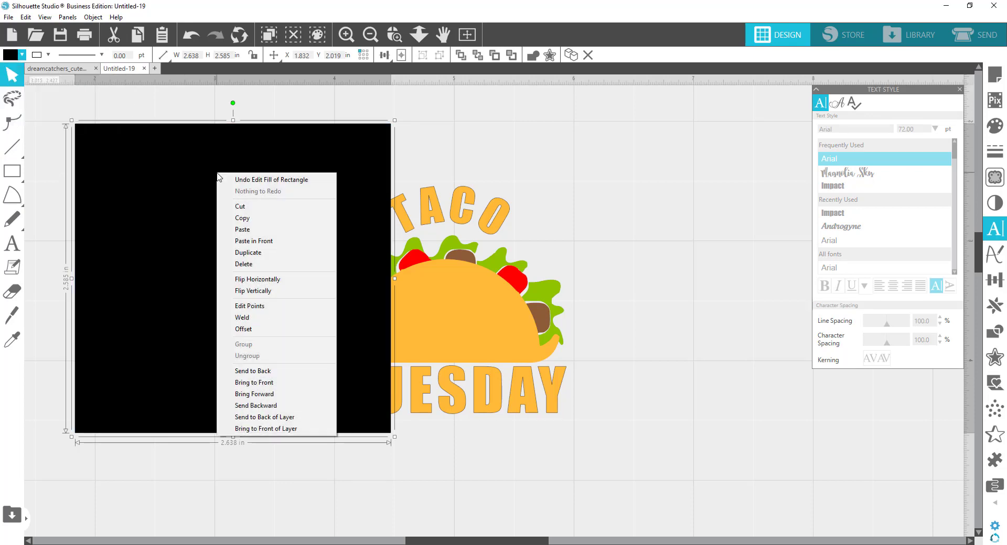
pyautogui.click(299, 371)
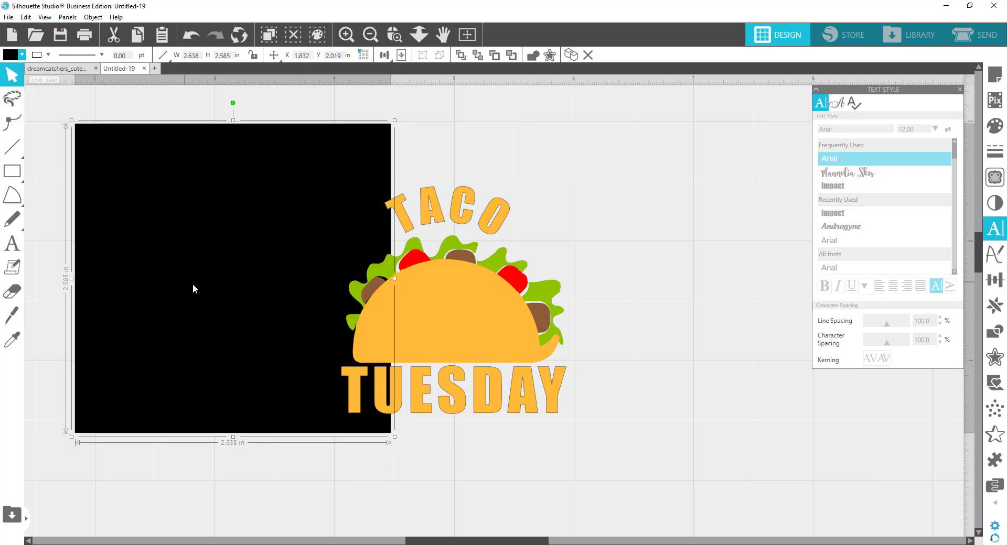
pyautogui.moveTo(189, 286); pyautogui.dragTo(398, 309)
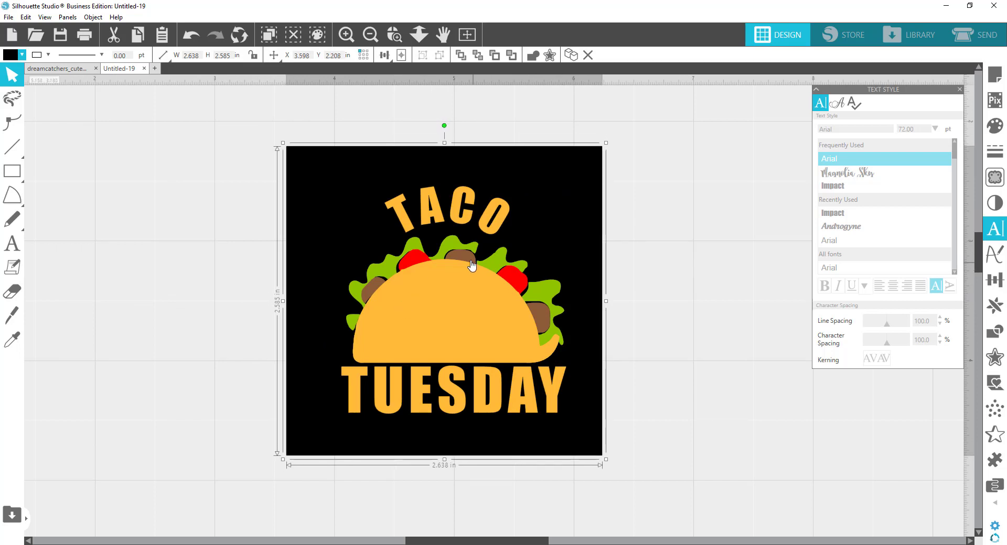
pyautogui.click(455, 248)
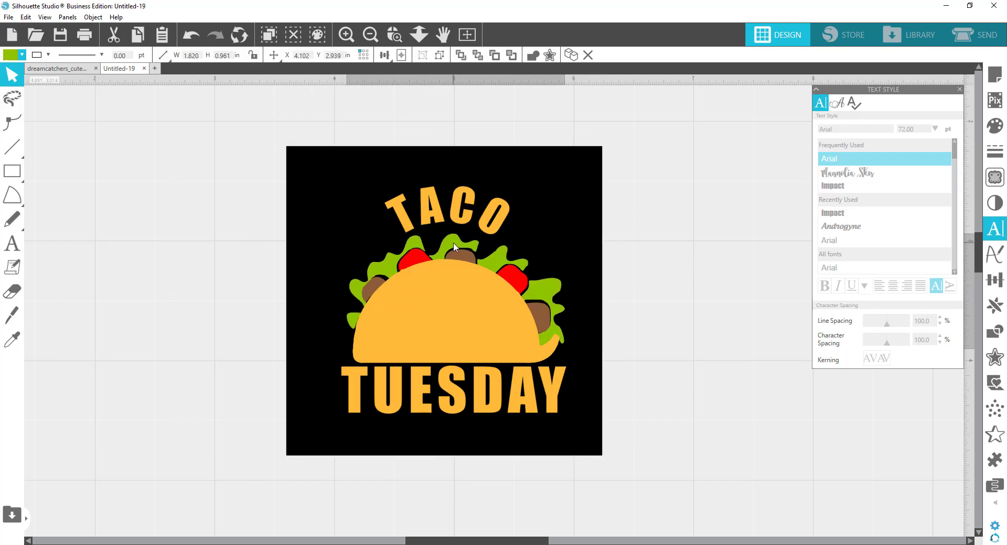
pyautogui.click(668, 218)
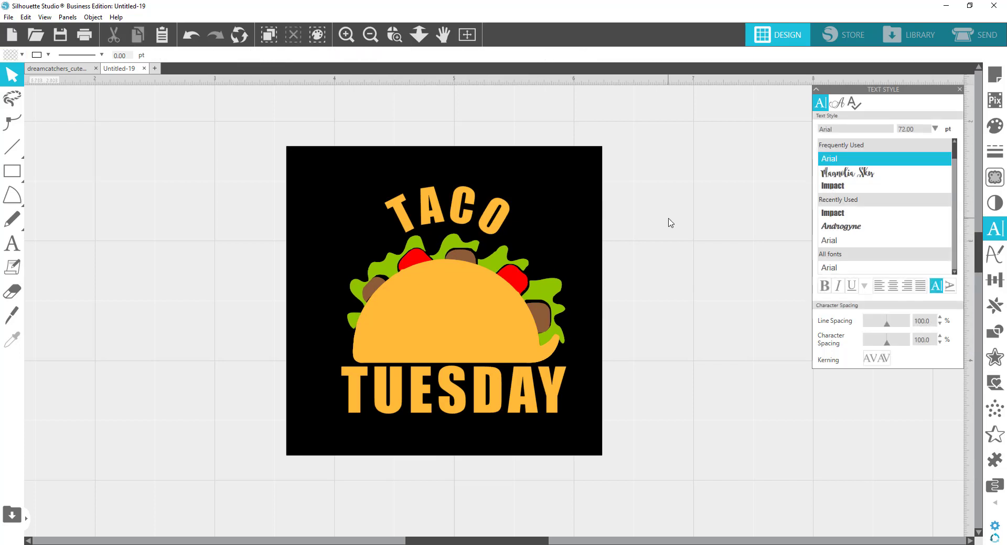
# Delete the black background rectangle
pyautogui.moveTo(361, 210); pyautogui.dragTo(238, 214)
pyautogui.press('Delete')
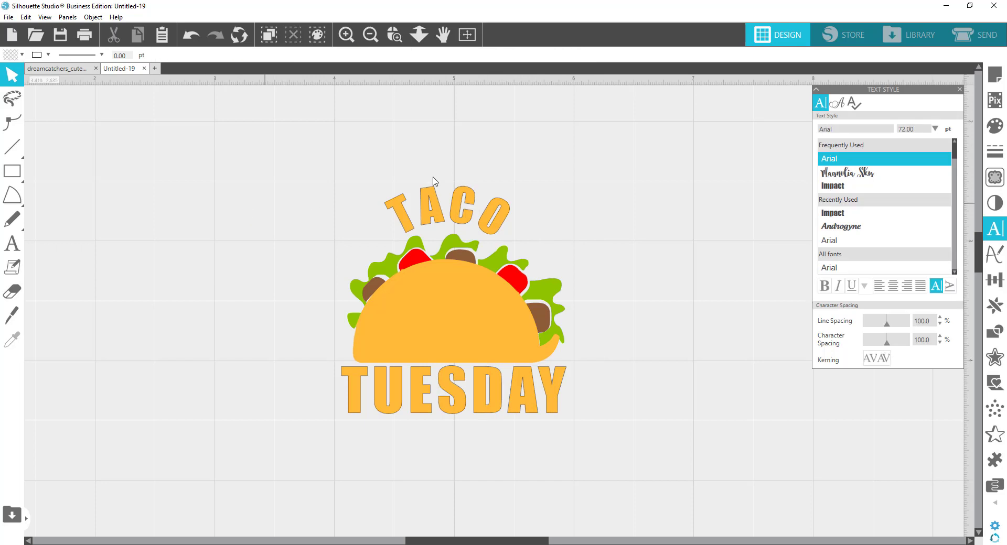
# Group the recolored taco and lettering, and open the design's cut settings by fill color
pyautogui.moveTo(352, 145); pyautogui.dragTo(589, 416)
pyautogui.rightClick(481, 410)
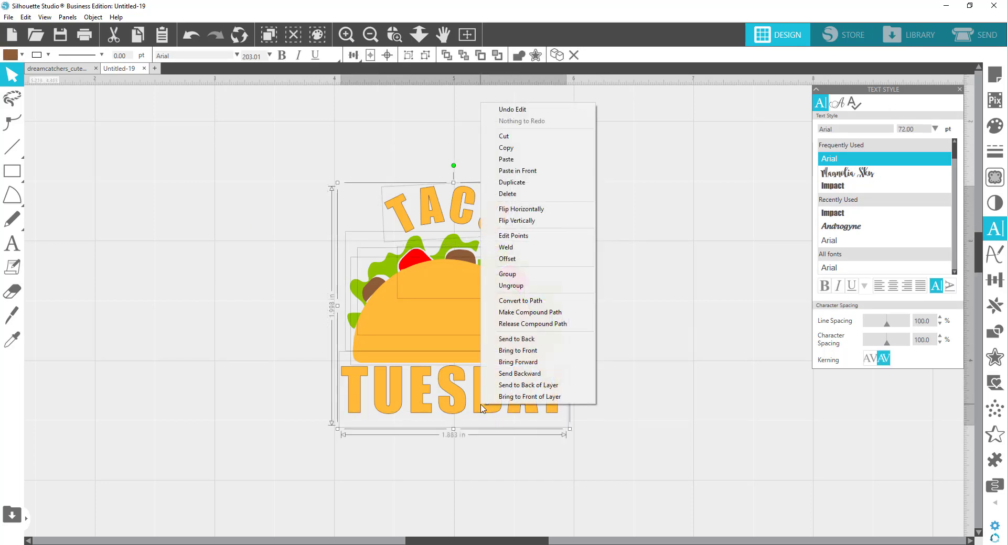
pyautogui.click(527, 274)
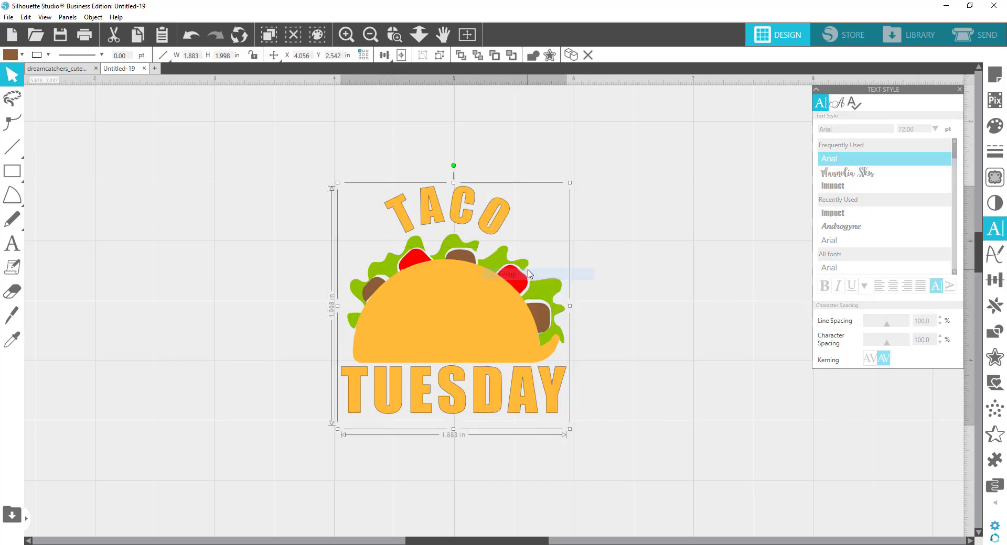
pyautogui.click(974, 34)
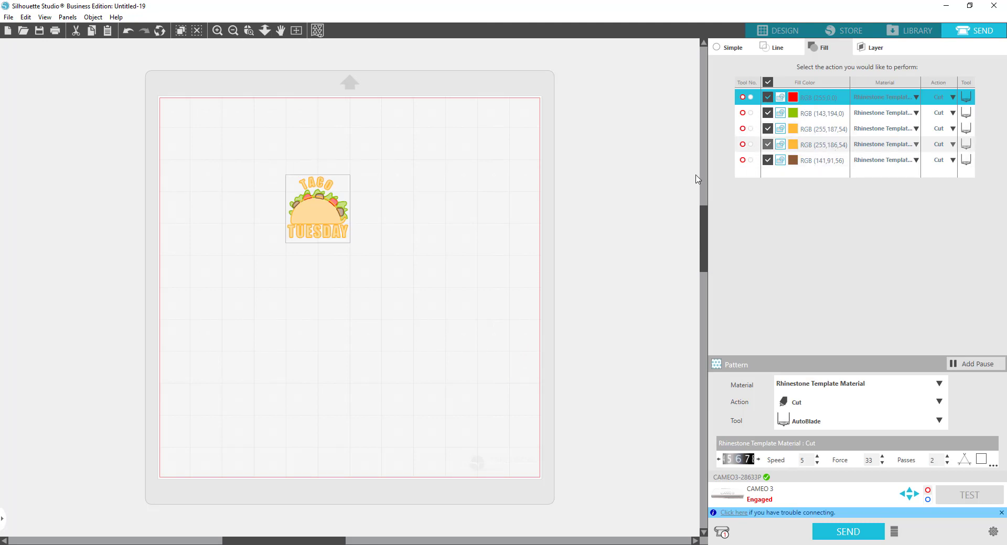
# Return to the design workspace and ungroup the Taco Tuesday design
pyautogui.click(726, 48)
pyautogui.click(784, 32)
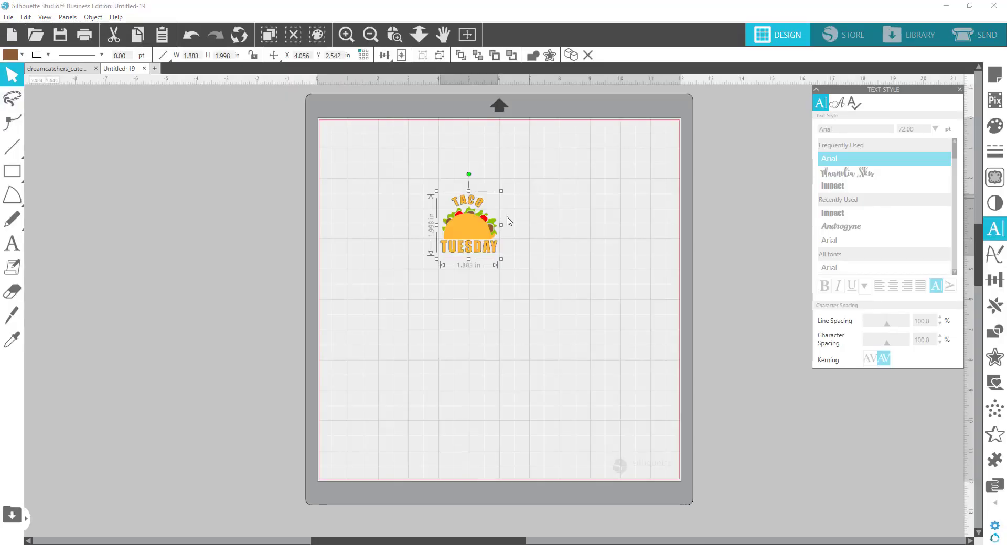
pyautogui.click(540, 302)
pyautogui.click(476, 234)
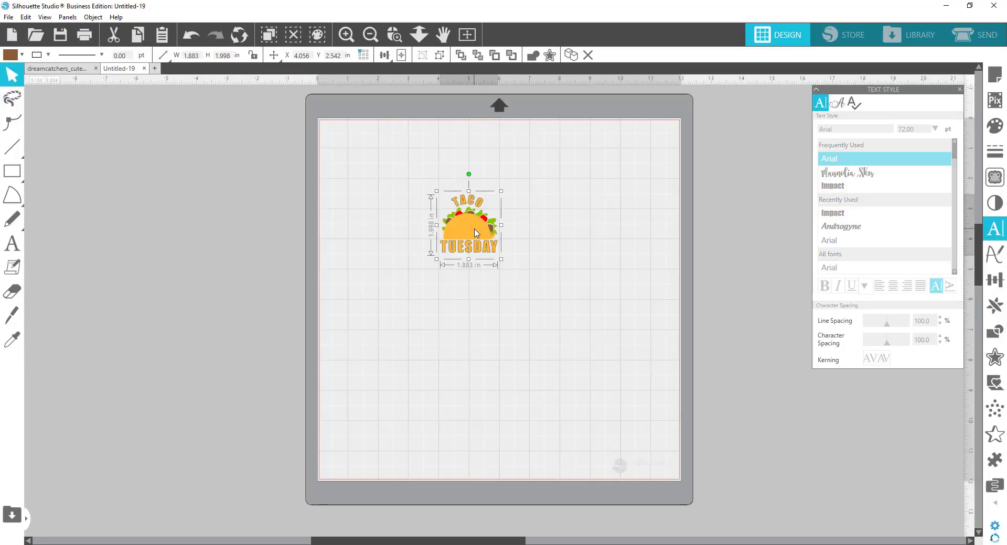
pyautogui.rightClick(476, 234)
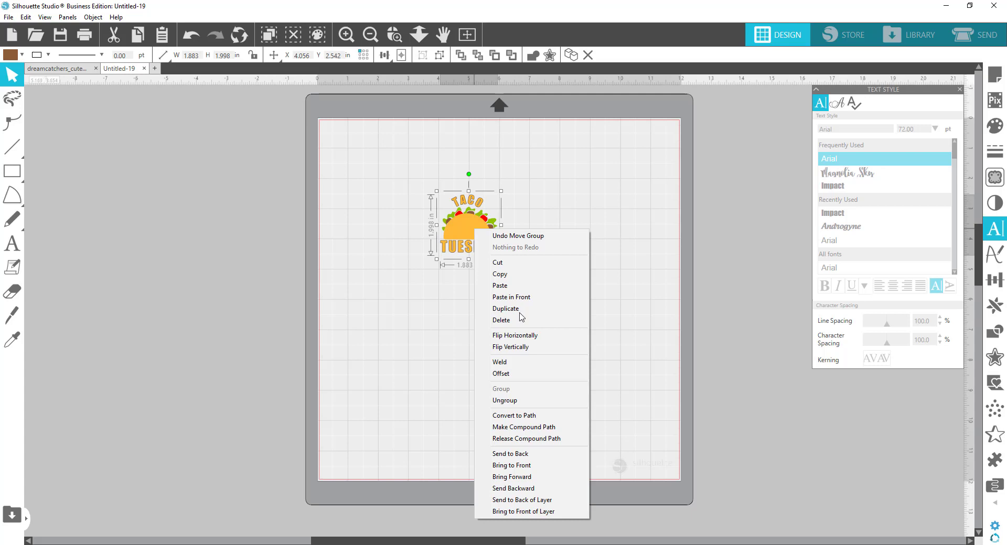
pyautogui.click(531, 400)
pyautogui.click(582, 328)
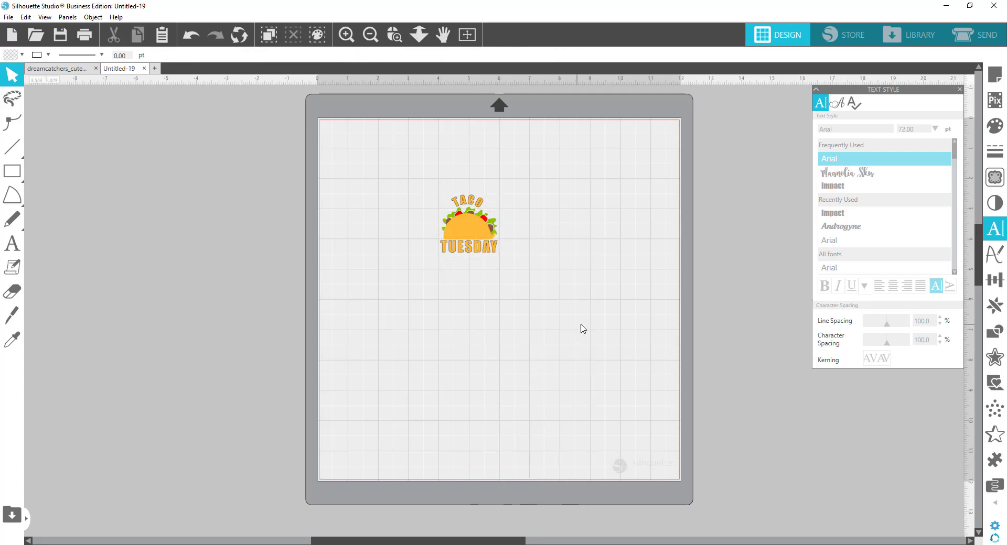
# Move TACO, TUESDAY and the taco apart so that each piece sits separately on the mat
pyautogui.moveTo(582, 329); pyautogui.dragTo(379, 162)
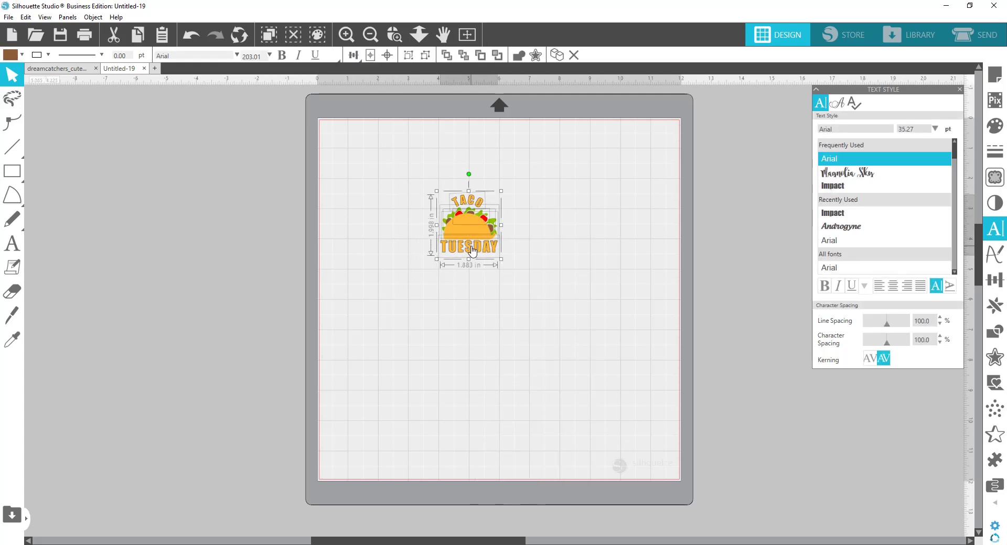
pyautogui.moveTo(469, 231); pyautogui.dragTo(429, 196)
pyautogui.click(454, 262)
pyautogui.moveTo(407, 321); pyautogui.dragTo(522, 310)
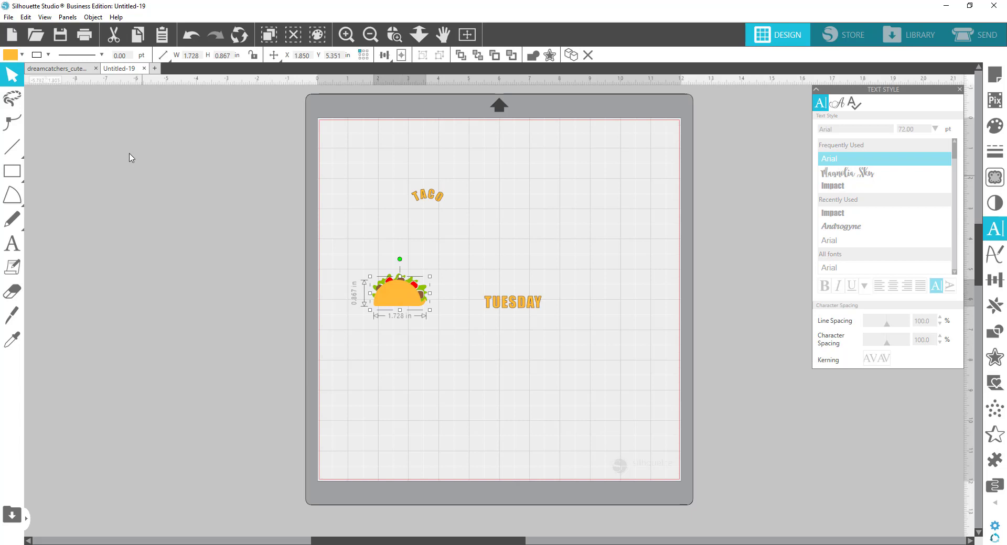
# Sample the orange of the taco shell with the fill color picker while the taco is selected
pyautogui.click(13, 57)
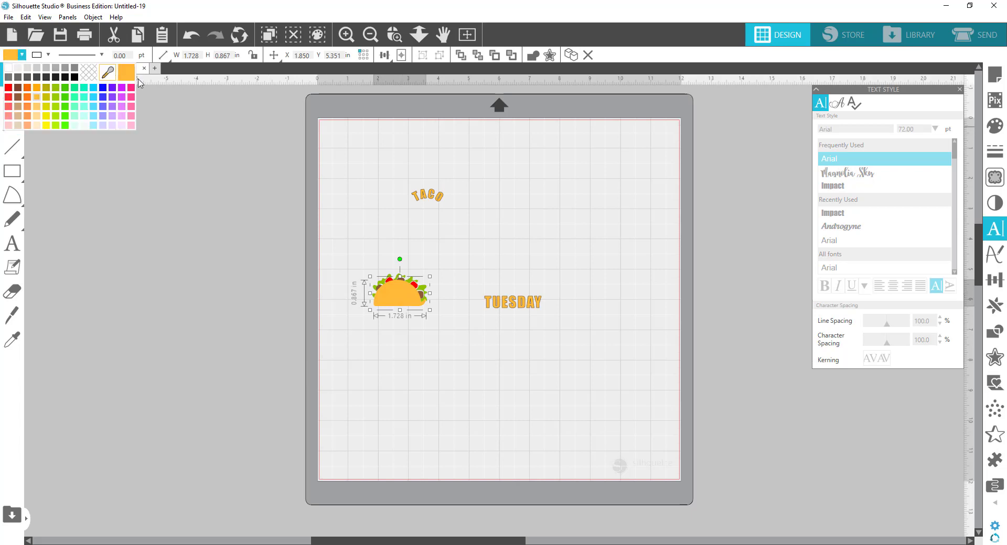
pyautogui.click(108, 74)
pyautogui.click(396, 294)
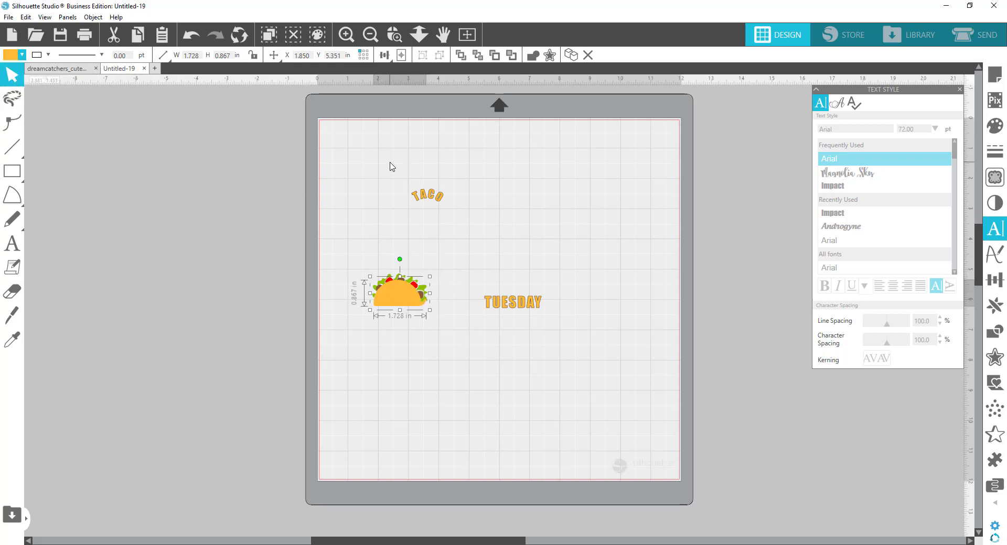
# Fill both the TACO and TUESDAY lettering with the orange sampled from the taco shell
pyautogui.moveTo(389, 162); pyautogui.dragTo(543, 332)
pyautogui.click(558, 336)
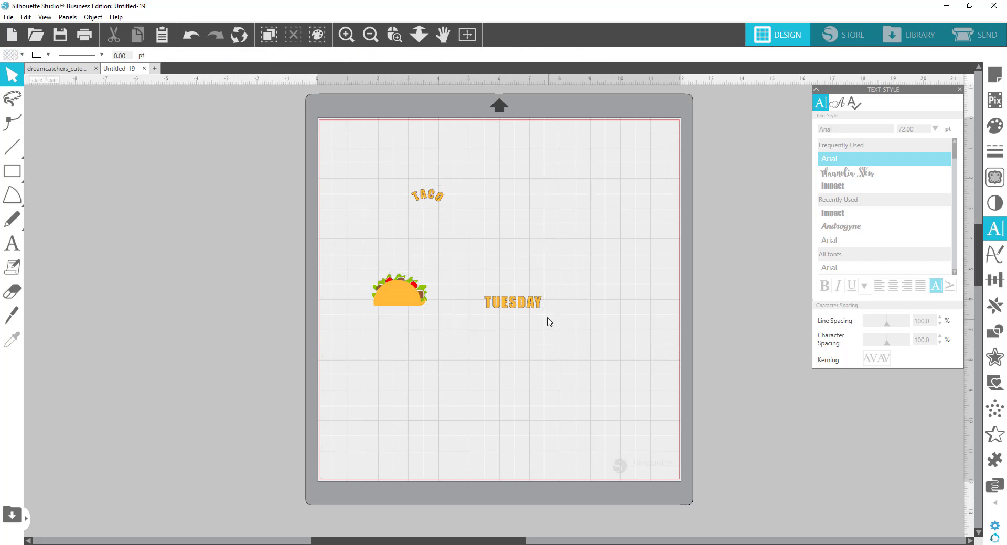
pyautogui.click(540, 308)
pyautogui.keyDown('shift'); pyautogui.click(429, 197); pyautogui.keyUp('shift')
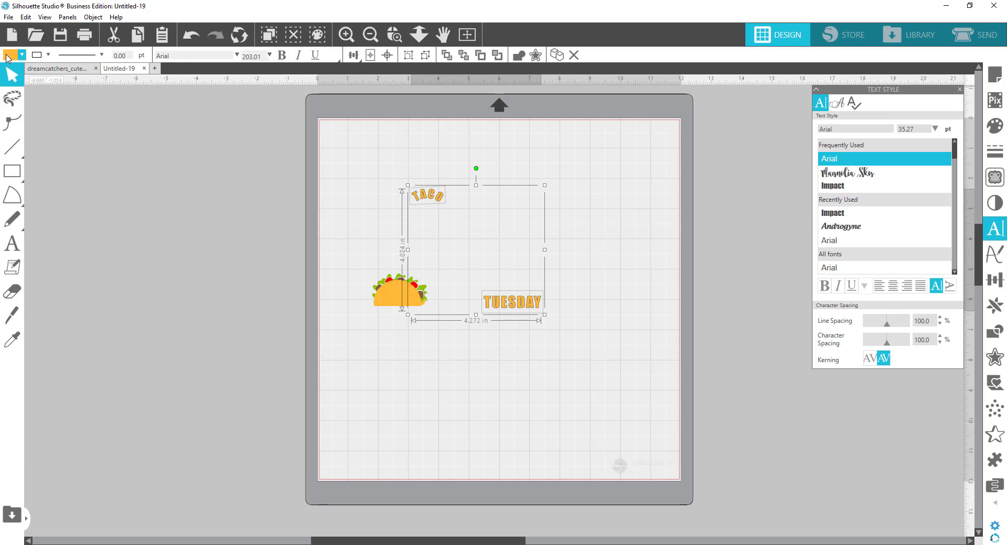
pyautogui.click(22, 54)
pyautogui.click(125, 77)
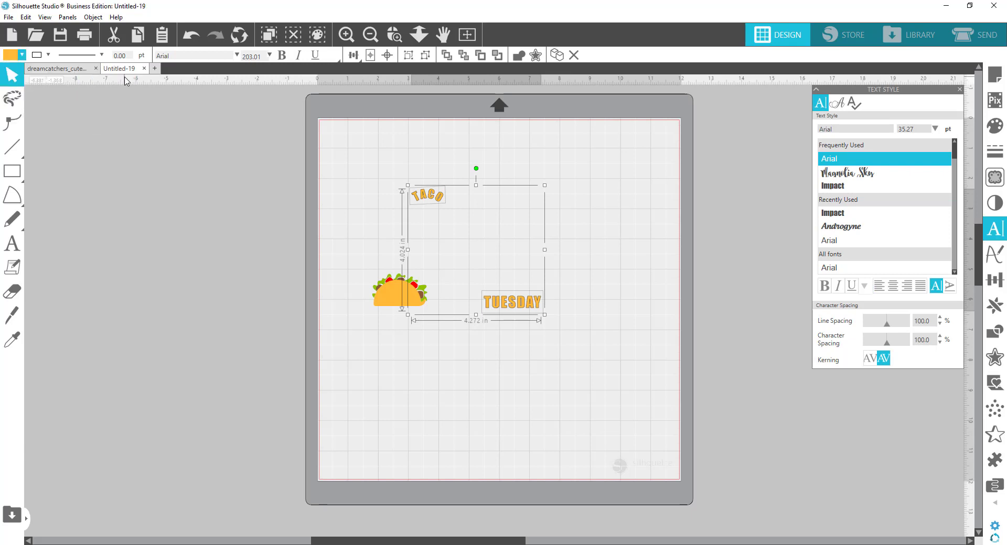
pyautogui.click(564, 368)
# Place TACO just above the taco and TUESDAY just below it, fine-tuning both words to sit close to the artwork
pyautogui.moveTo(420, 197); pyautogui.dragTo(390, 269)
pyautogui.moveTo(502, 305); pyautogui.dragTo(387, 314)
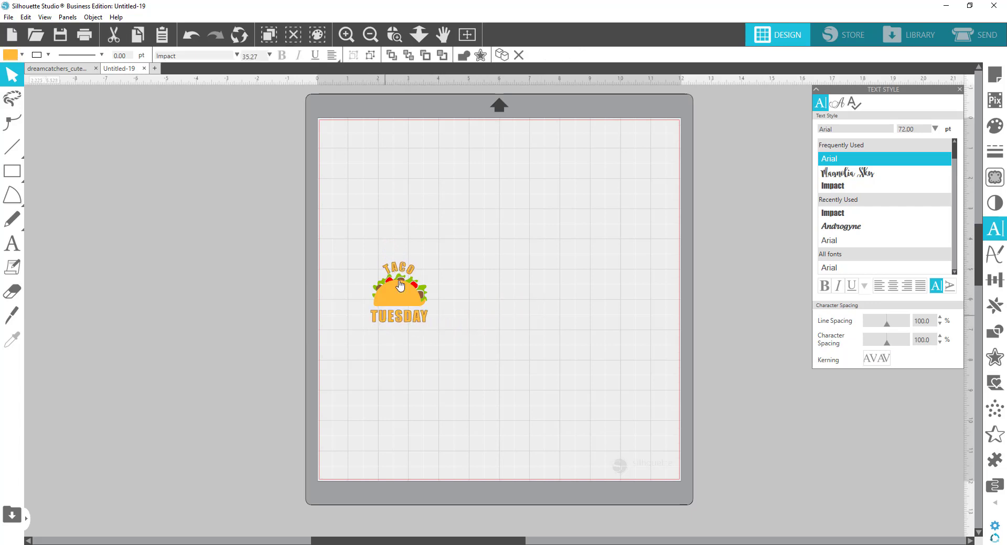
pyautogui.click(389, 42)
pyautogui.moveTo(361, 216); pyautogui.dragTo(459, 340)
pyautogui.moveTo(496, 283); pyautogui.dragTo(486, 286)
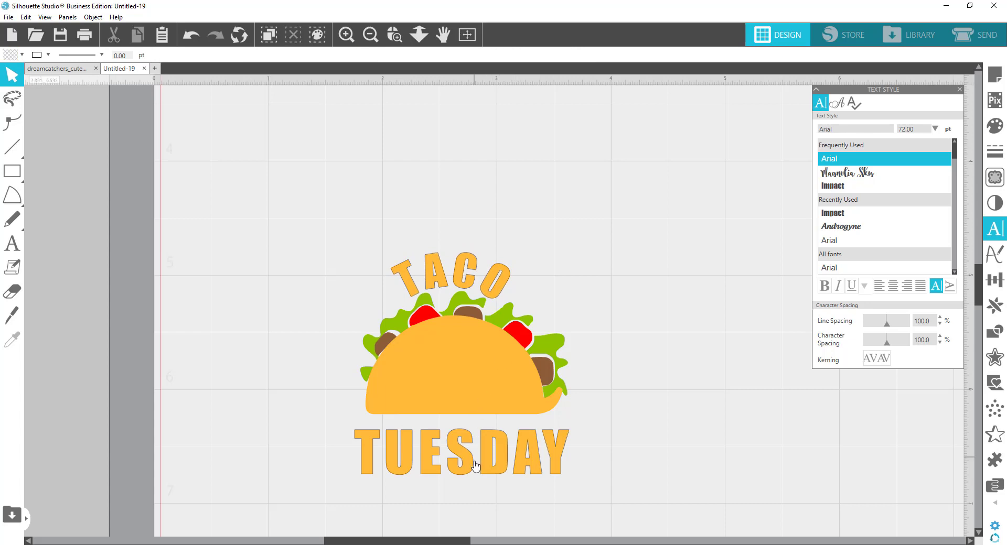
pyautogui.moveTo(473, 474); pyautogui.dragTo(471, 460)
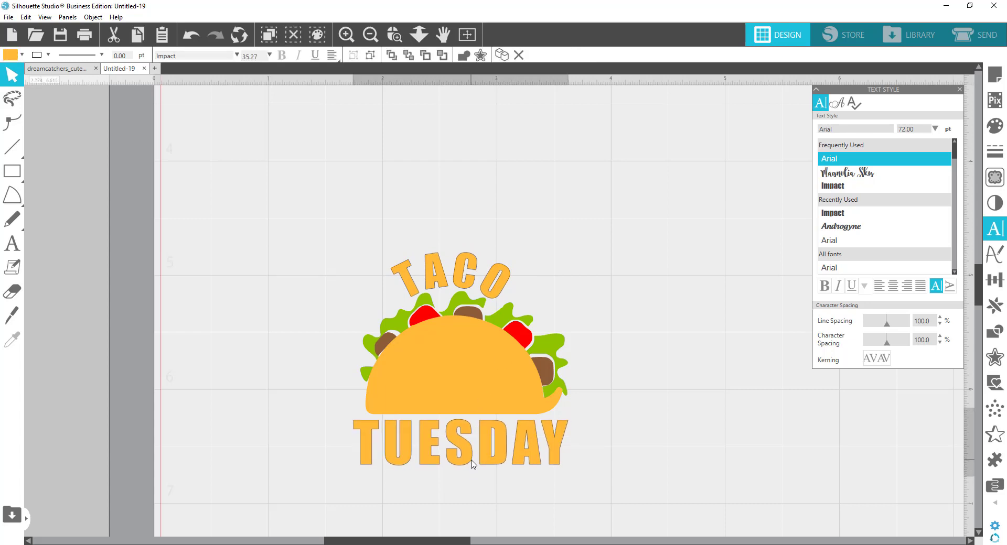
pyautogui.click(591, 422)
# Group the whole reassembled design and open its cut settings by fill color
pyautogui.moveTo(308, 225); pyautogui.dragTo(620, 486)
pyautogui.rightClick(485, 411)
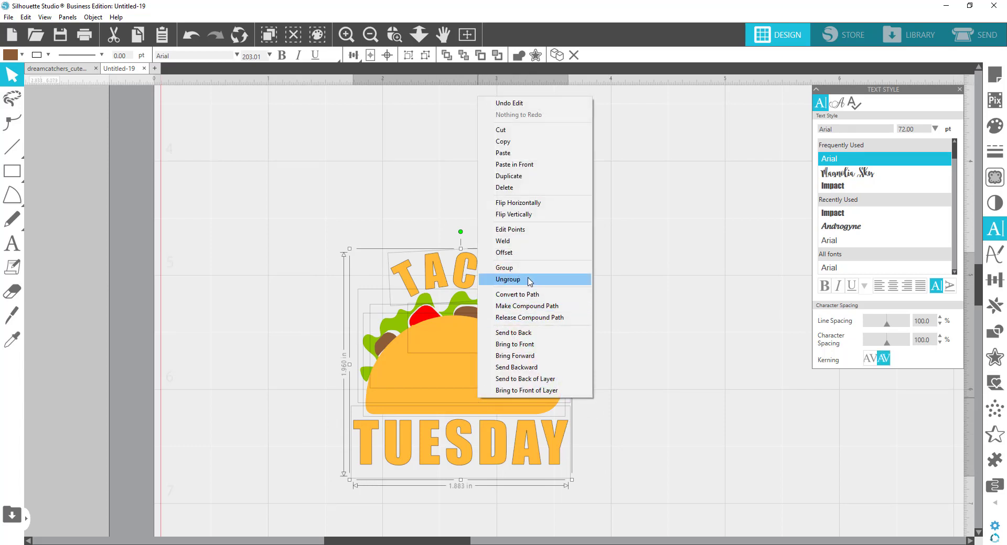
pyautogui.click(504, 268)
pyautogui.click(985, 40)
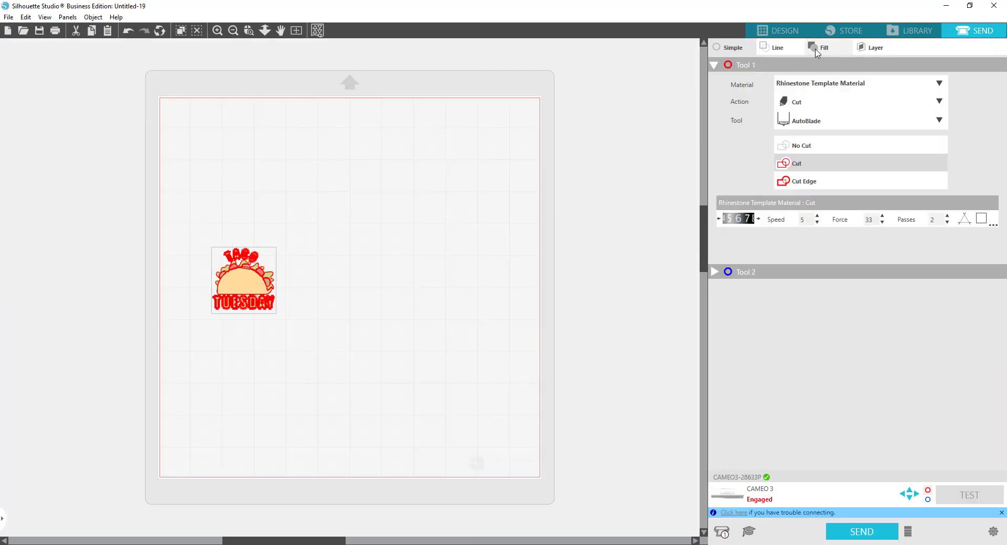
pyautogui.click(820, 49)
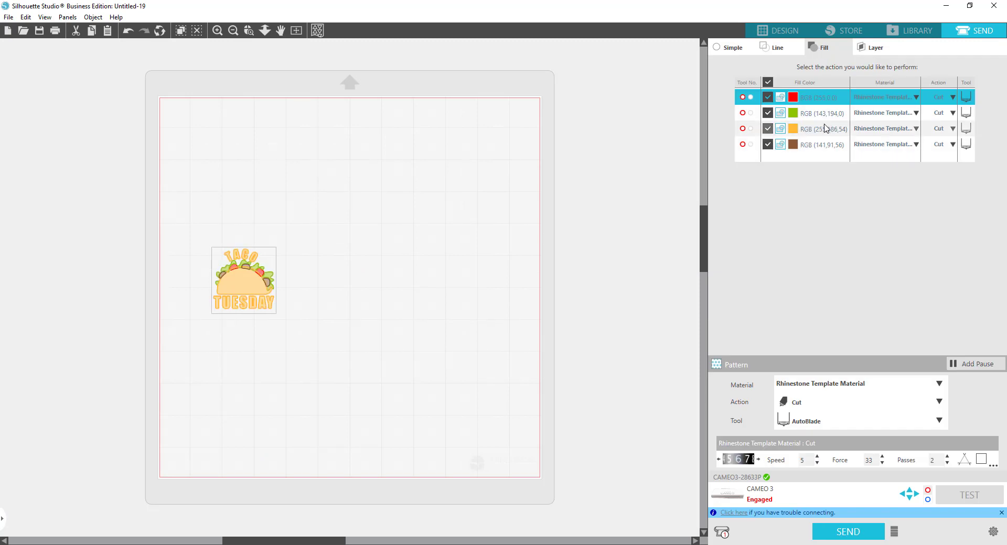